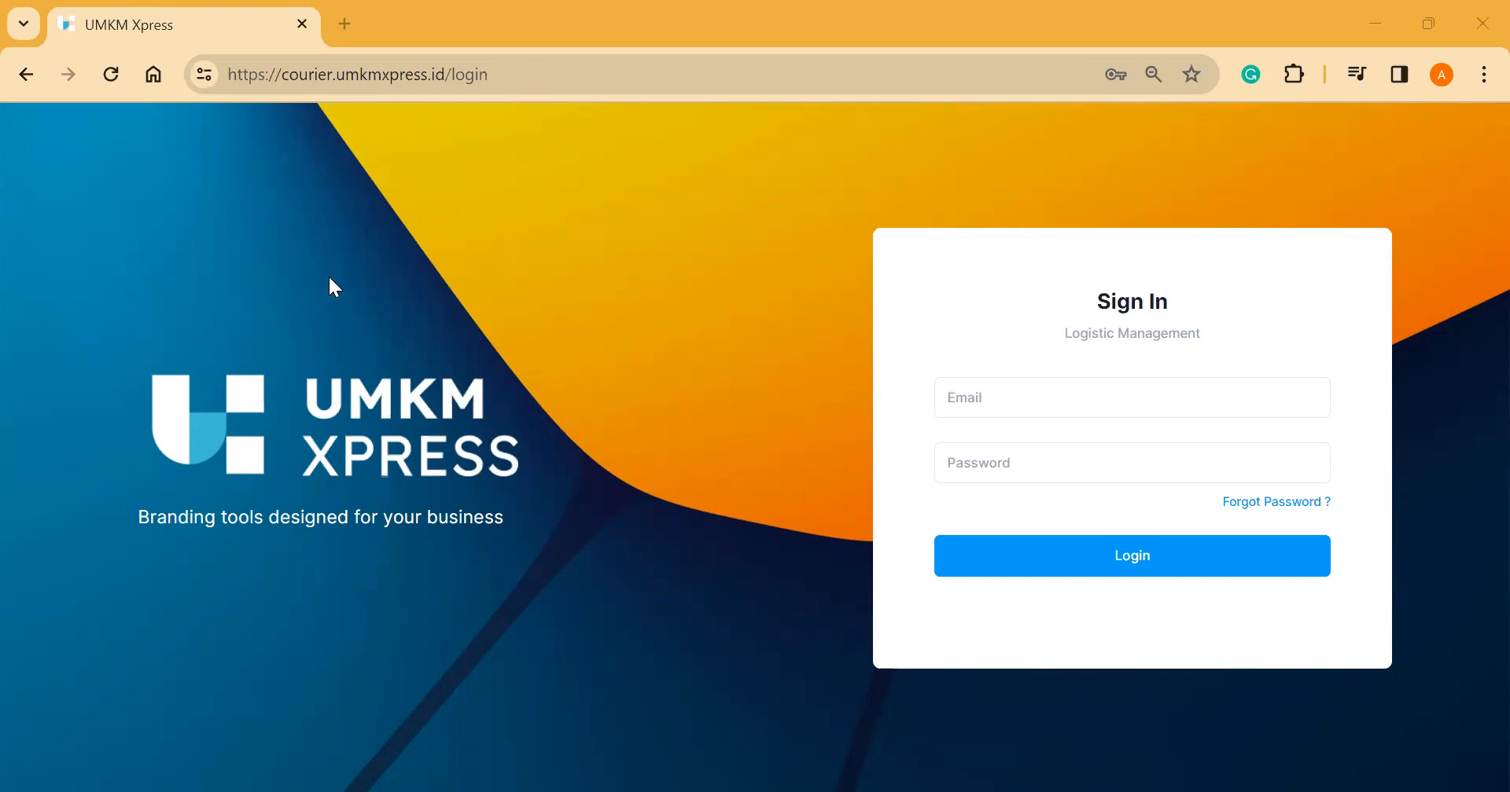
Step: Log in to the super admin account using Chrome's saved credentials
left_click(977, 402)
left_click(1108, 469)
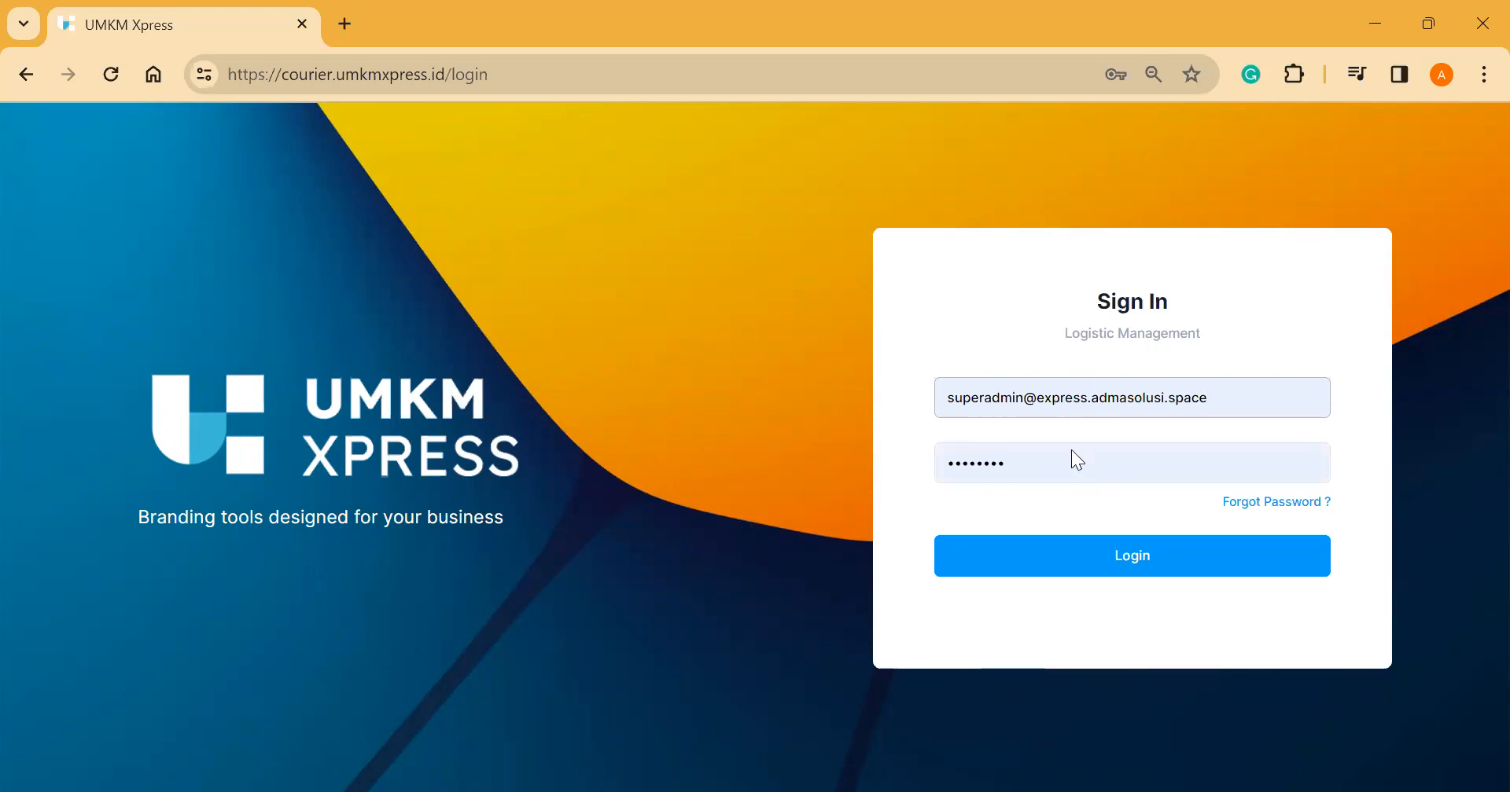
left_click(1089, 562)
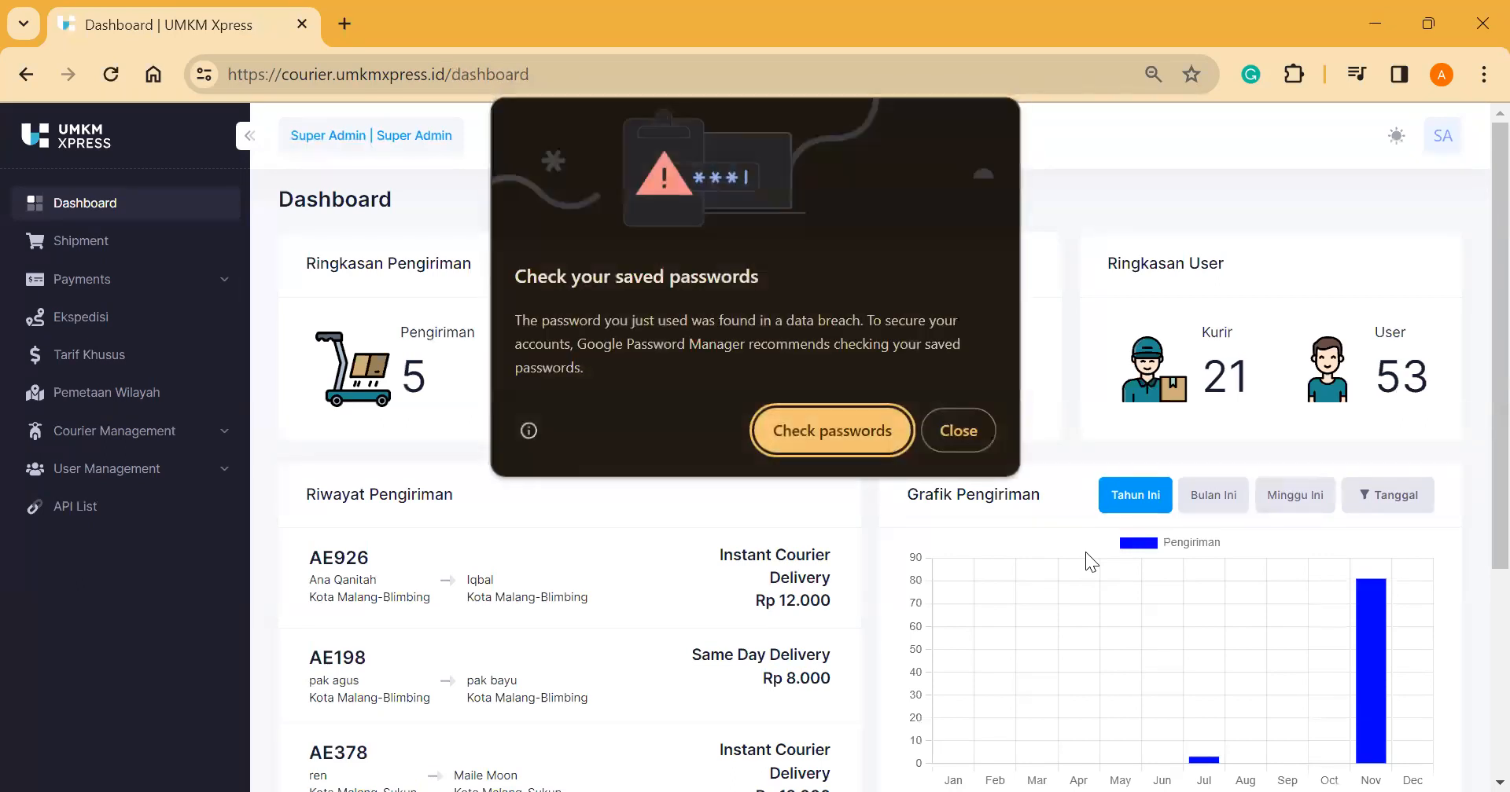
Step: Dismiss the password warning and switch the theme to Dark, then back to Light
left_click(931, 440)
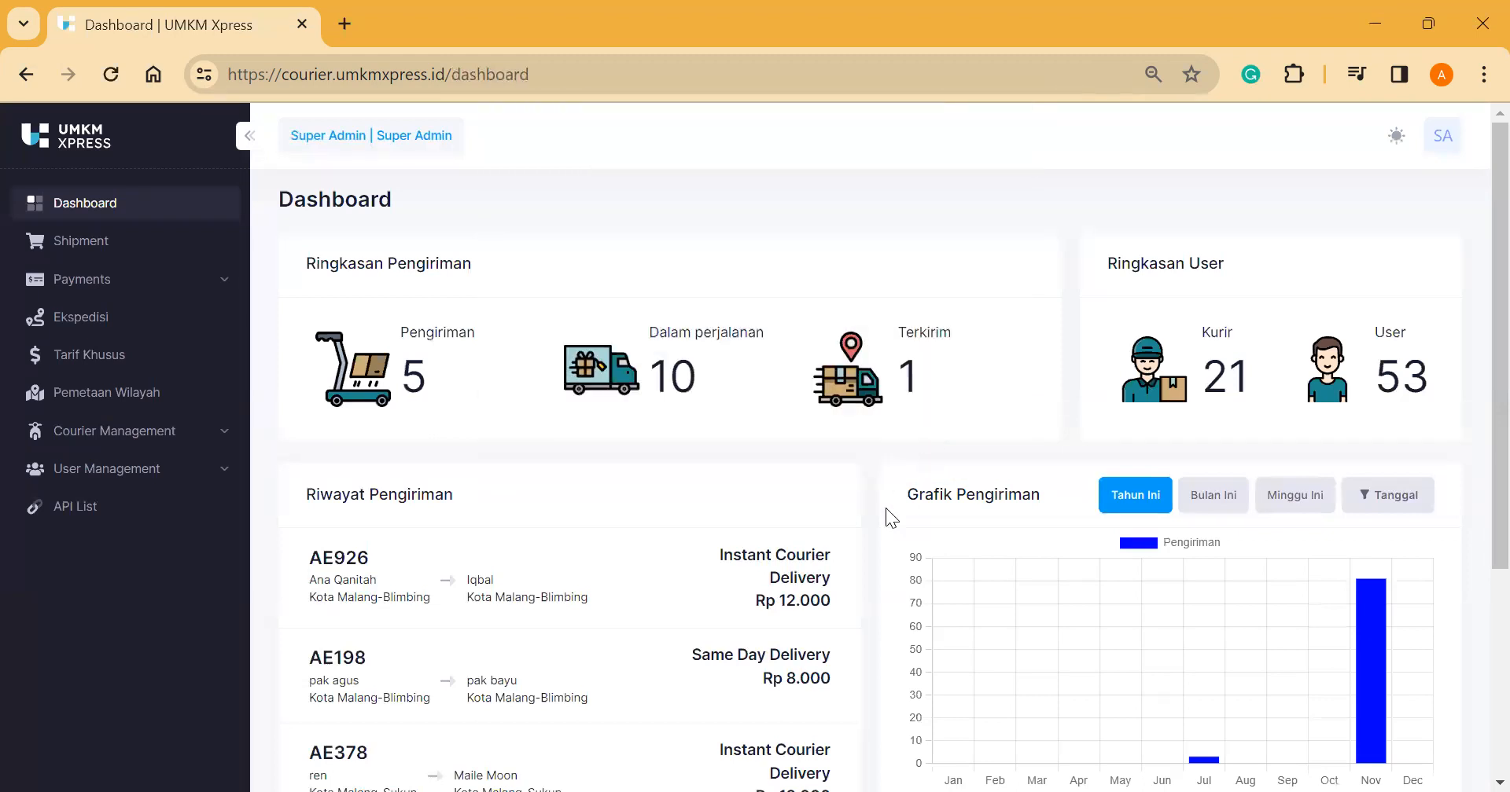
scroll(885, 516, "down", 3)
scroll(940, 338, "up", 3)
left_click(1394, 143)
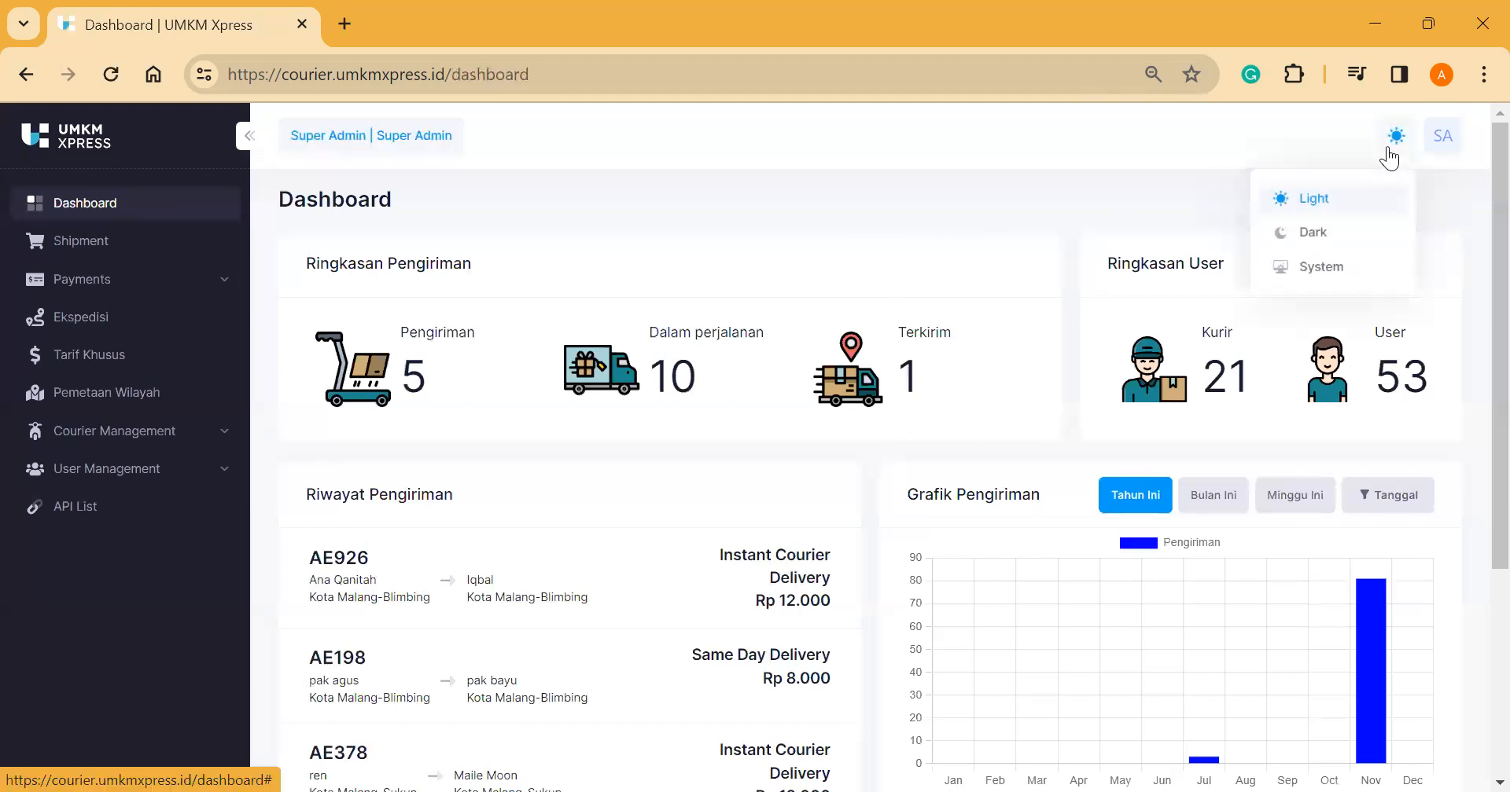
left_click(1328, 232)
left_click(1395, 137)
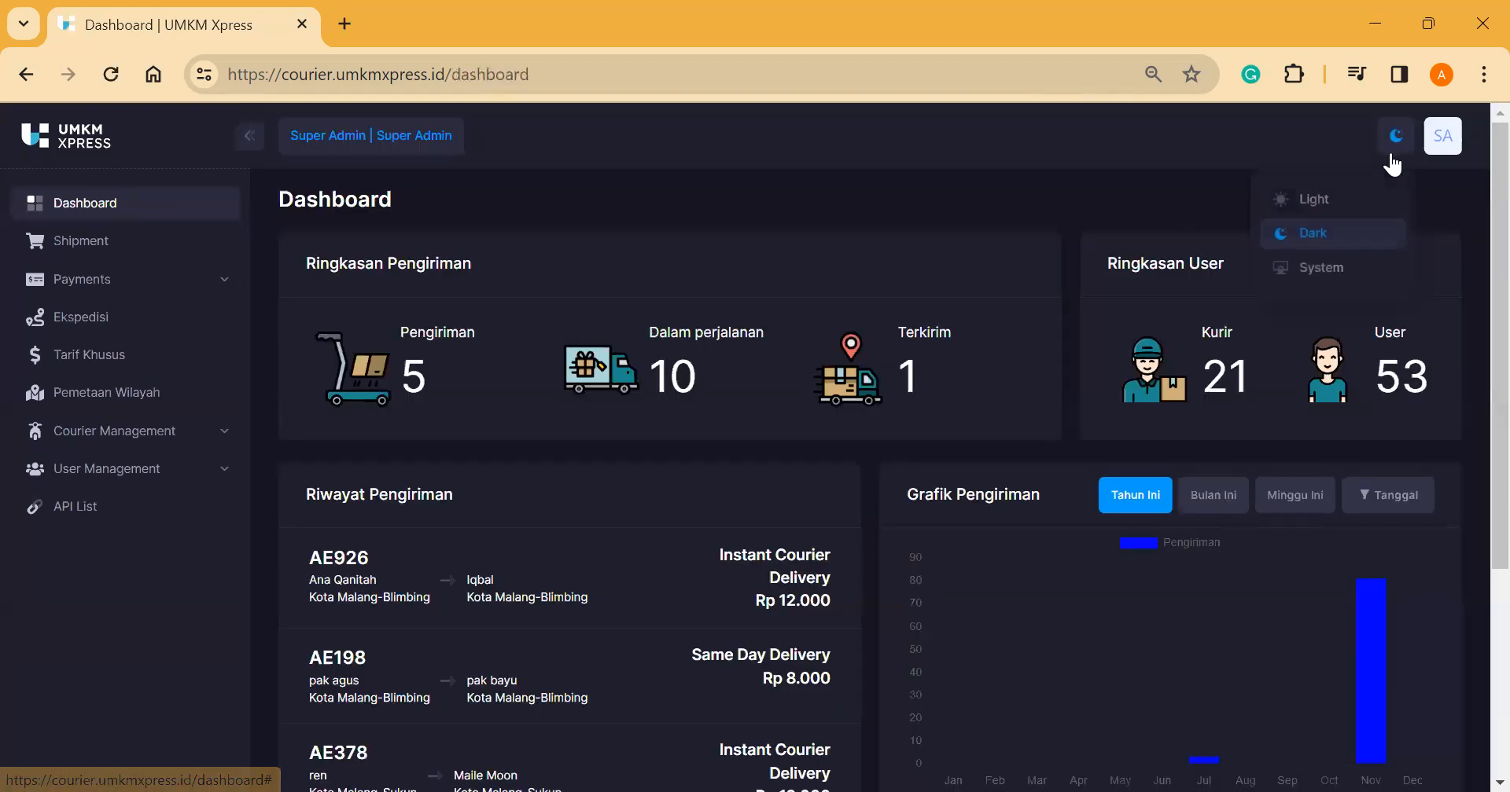
left_click(1335, 200)
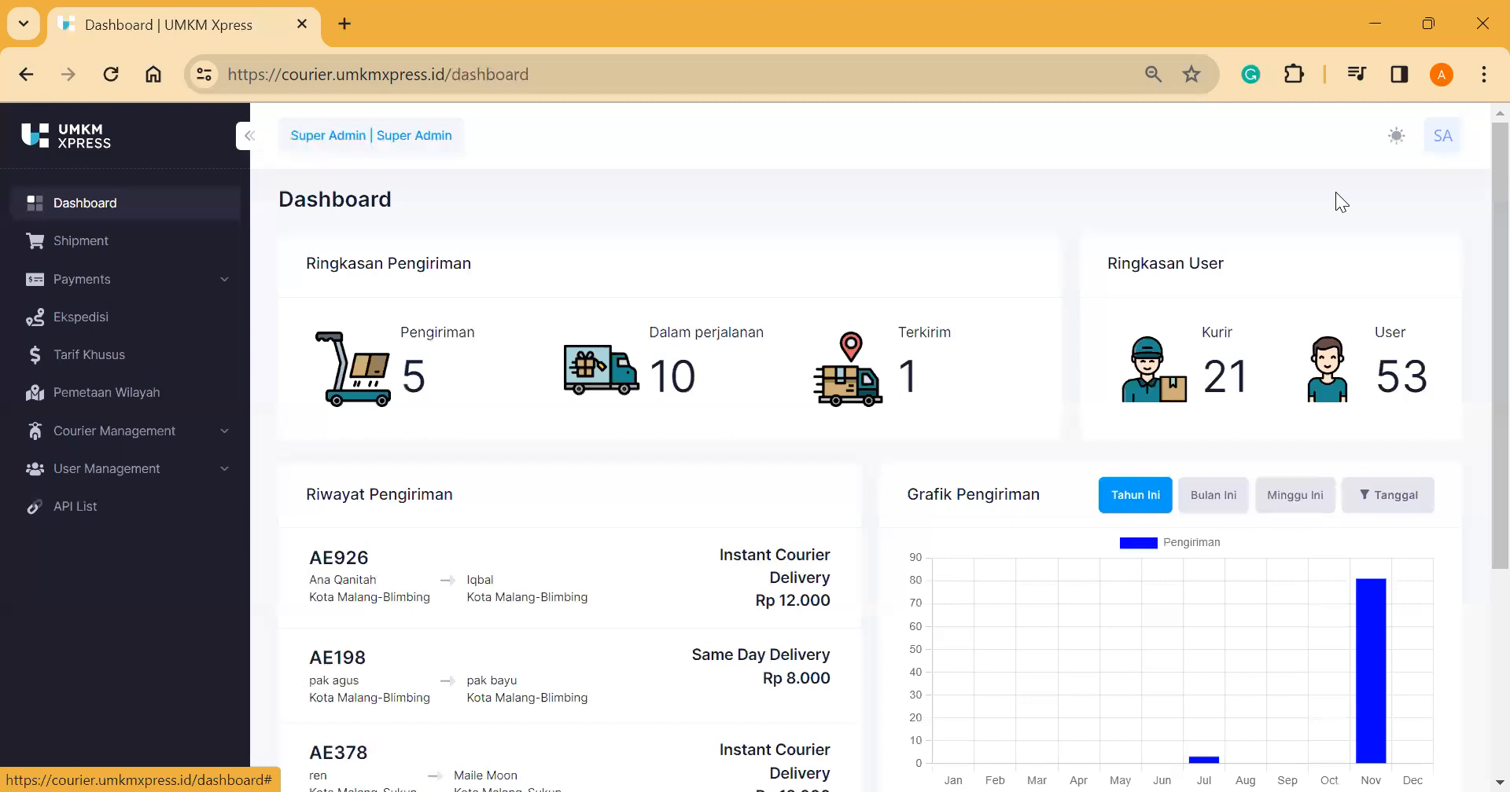
Step: Try the SA account menu, then open Shipment from the sidebar
left_click(1439, 145)
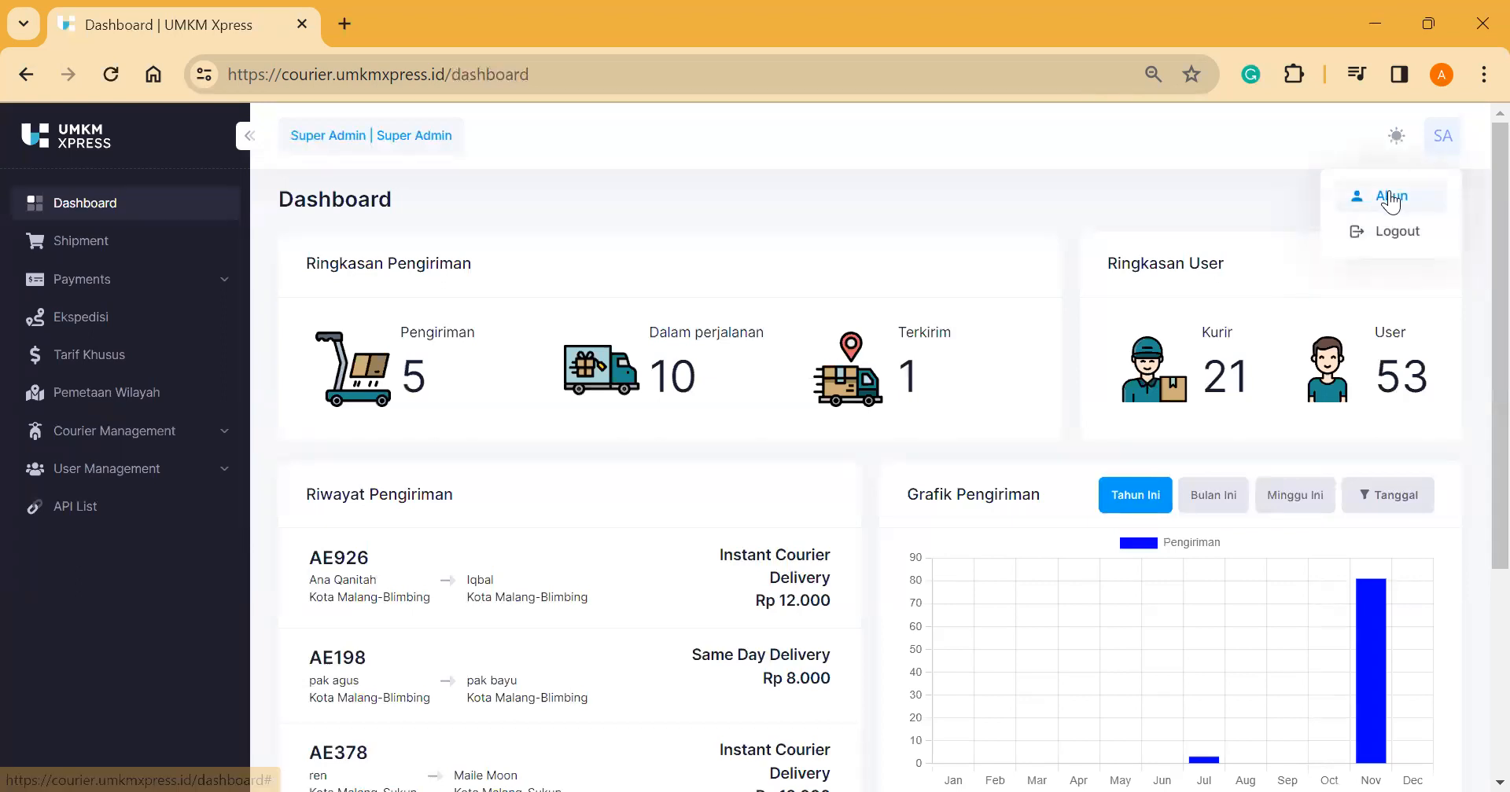
left_click(1390, 198)
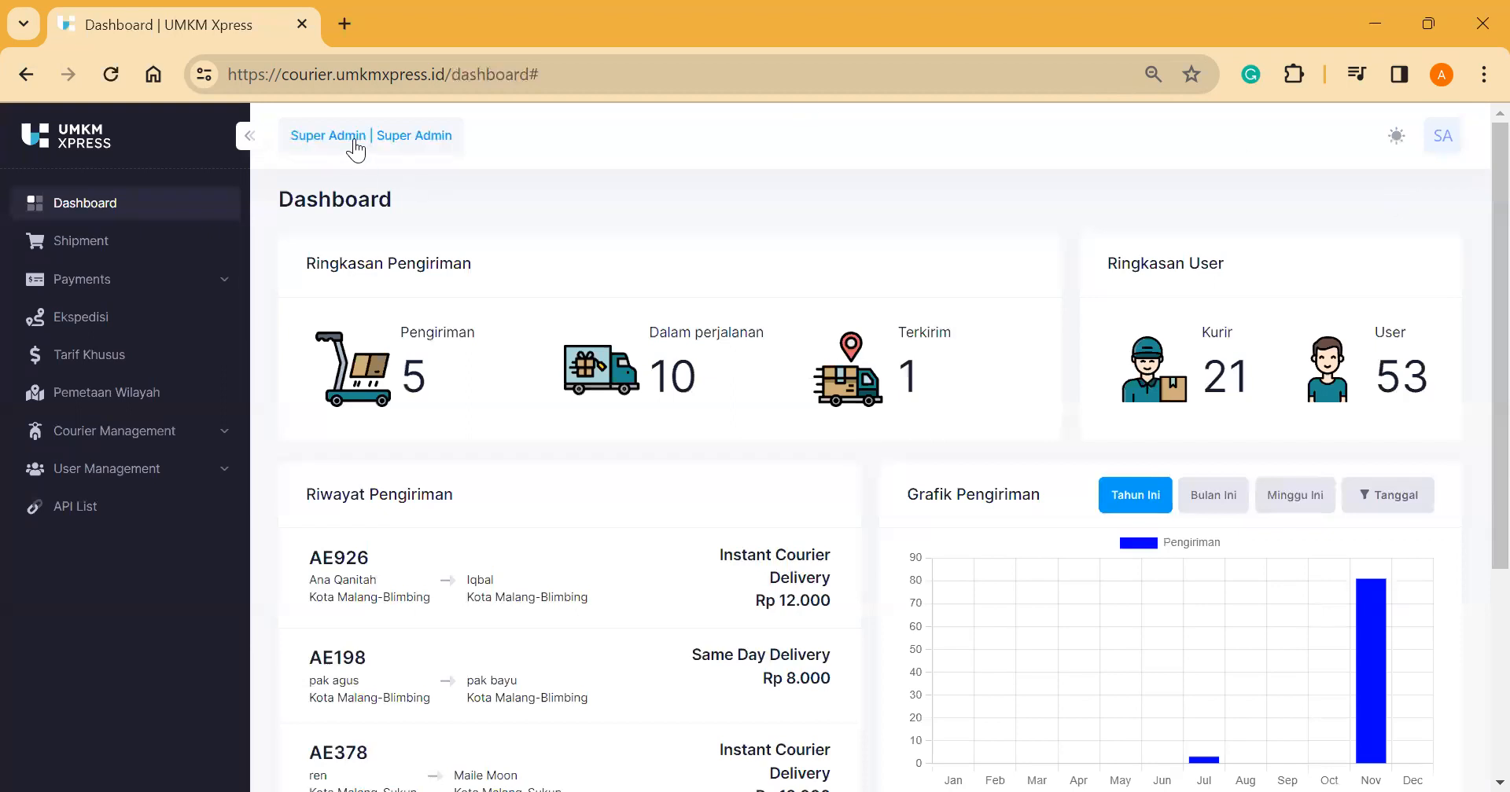
left_click(154, 247)
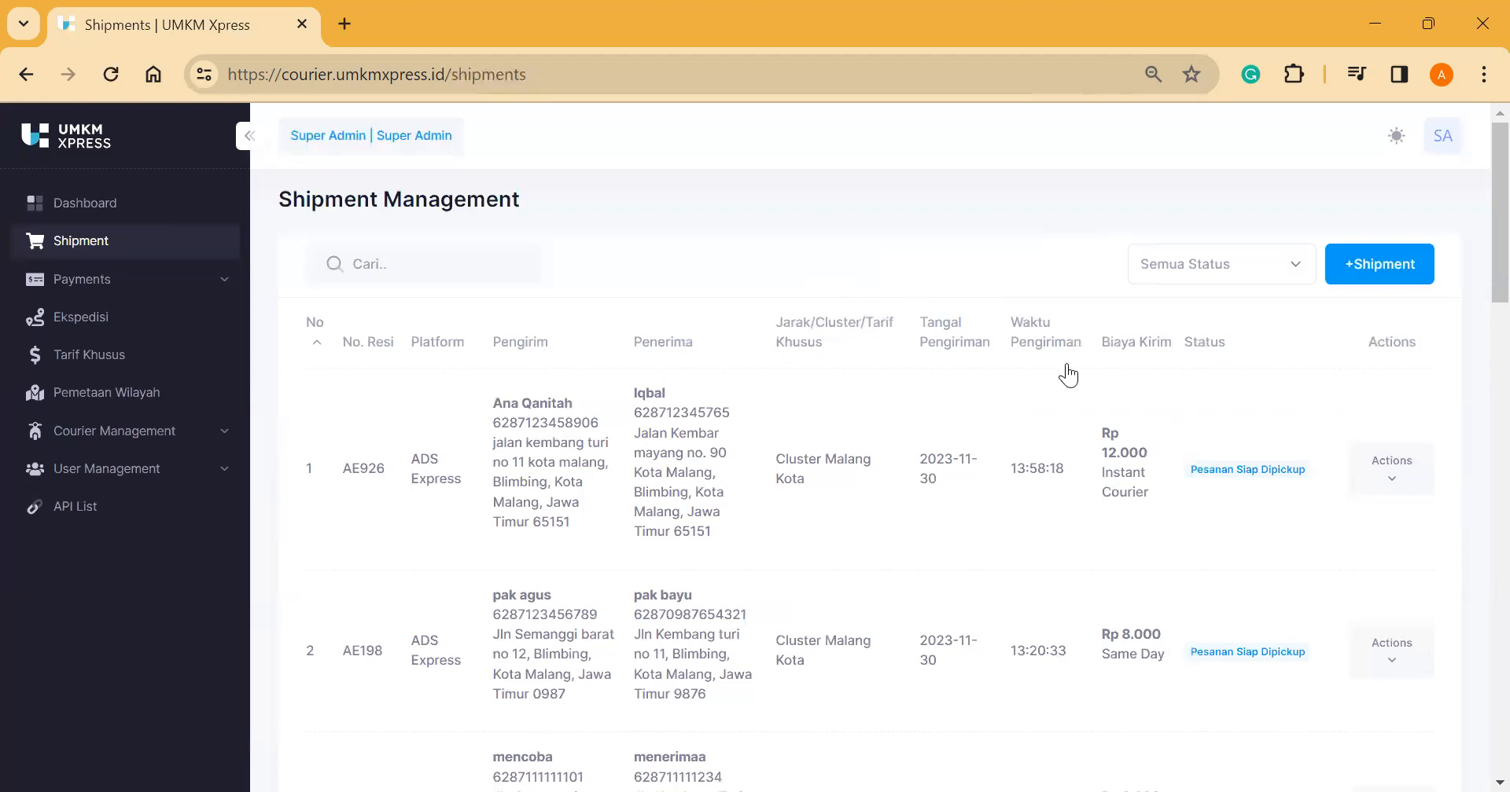
Step: Filter shipments by Pesanan Siap Dipickup, Diproses di Warehouse, then Pesanan Dipickup
scroll(1175, 386, "down", 2)
scroll(1159, 455, "up", 2)
left_click(1198, 277)
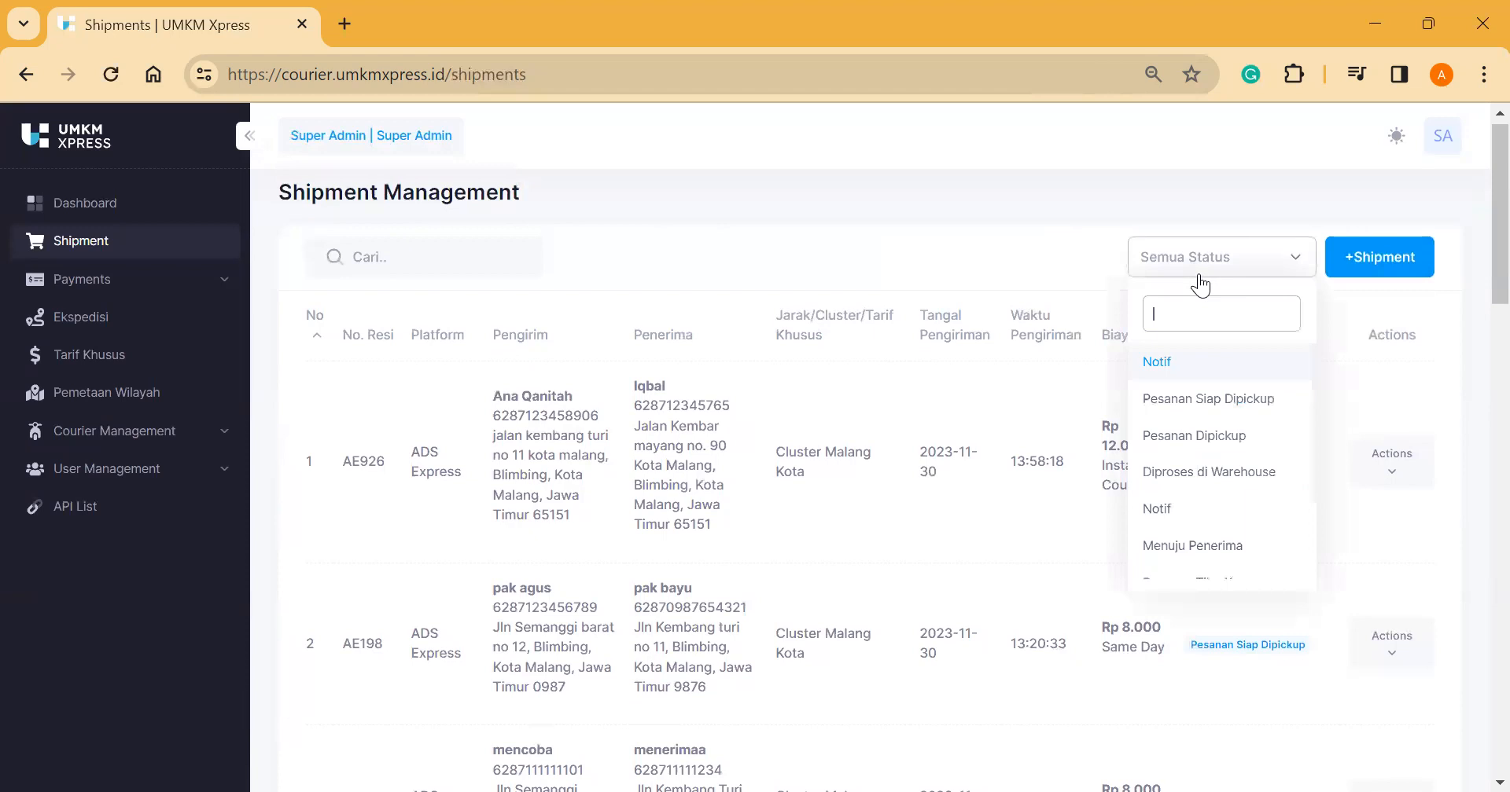
left_click(1214, 397)
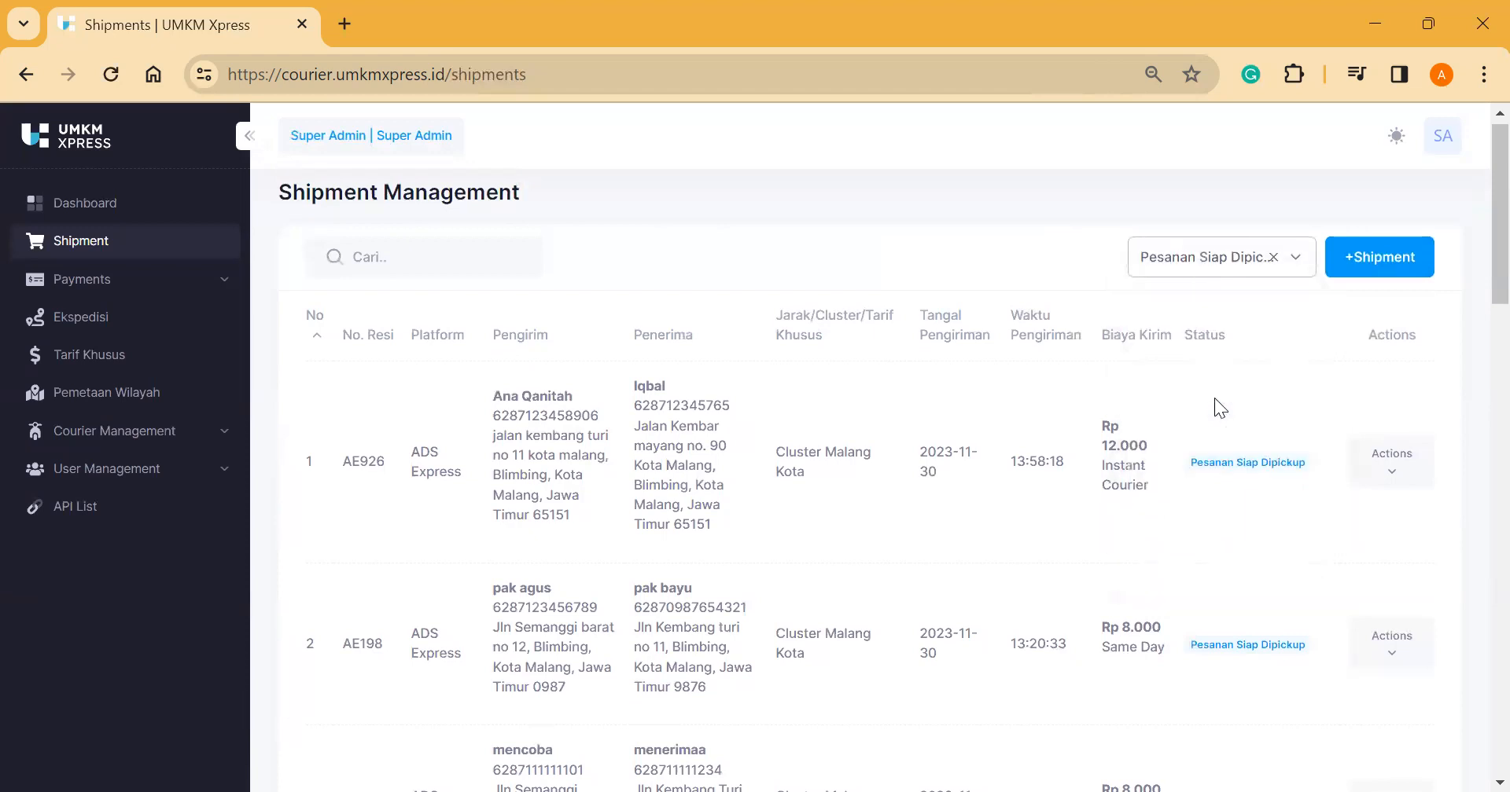
left_click(1188, 257)
left_click(1209, 472)
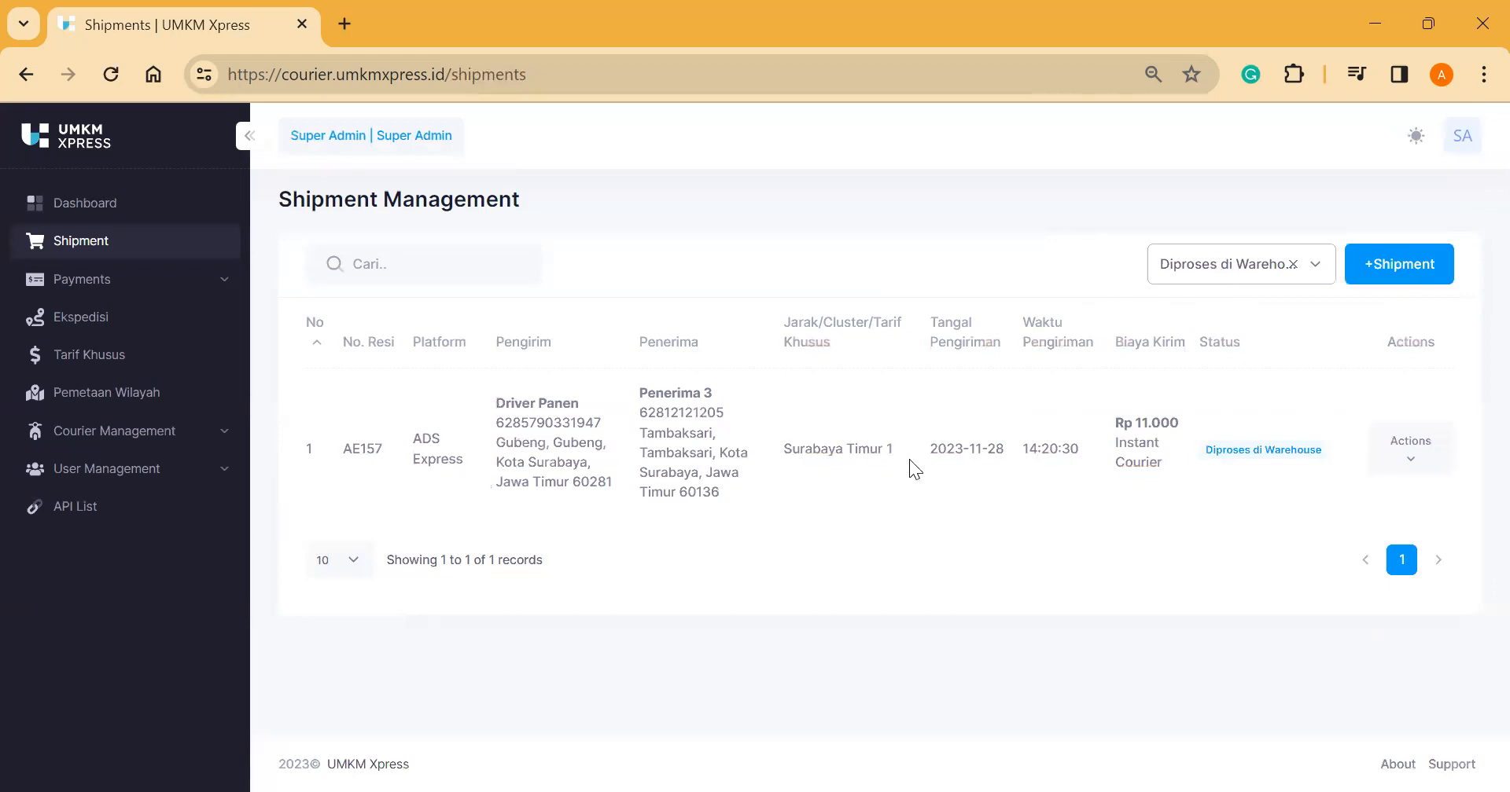
left_click(1173, 277)
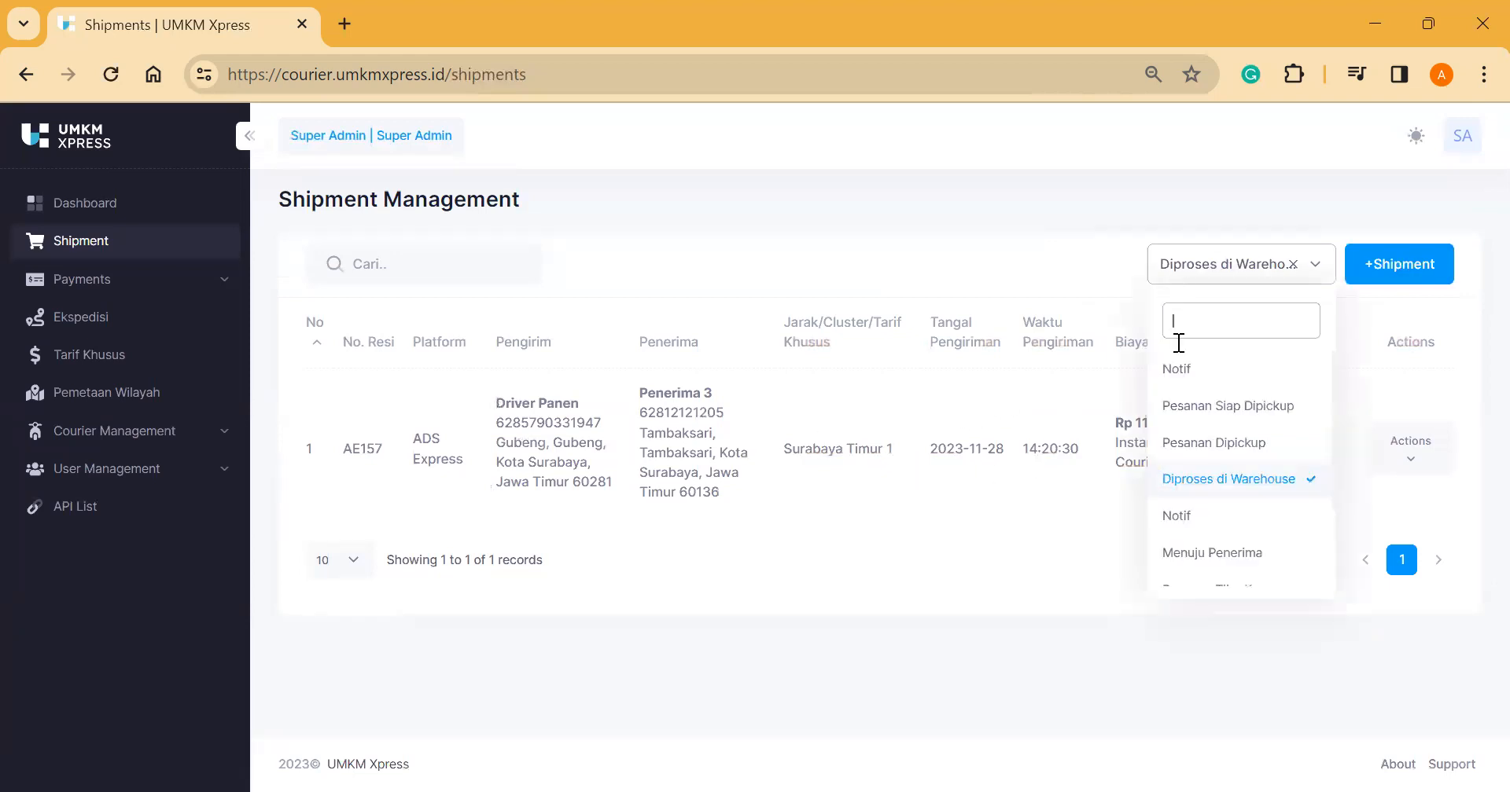
left_click(1187, 445)
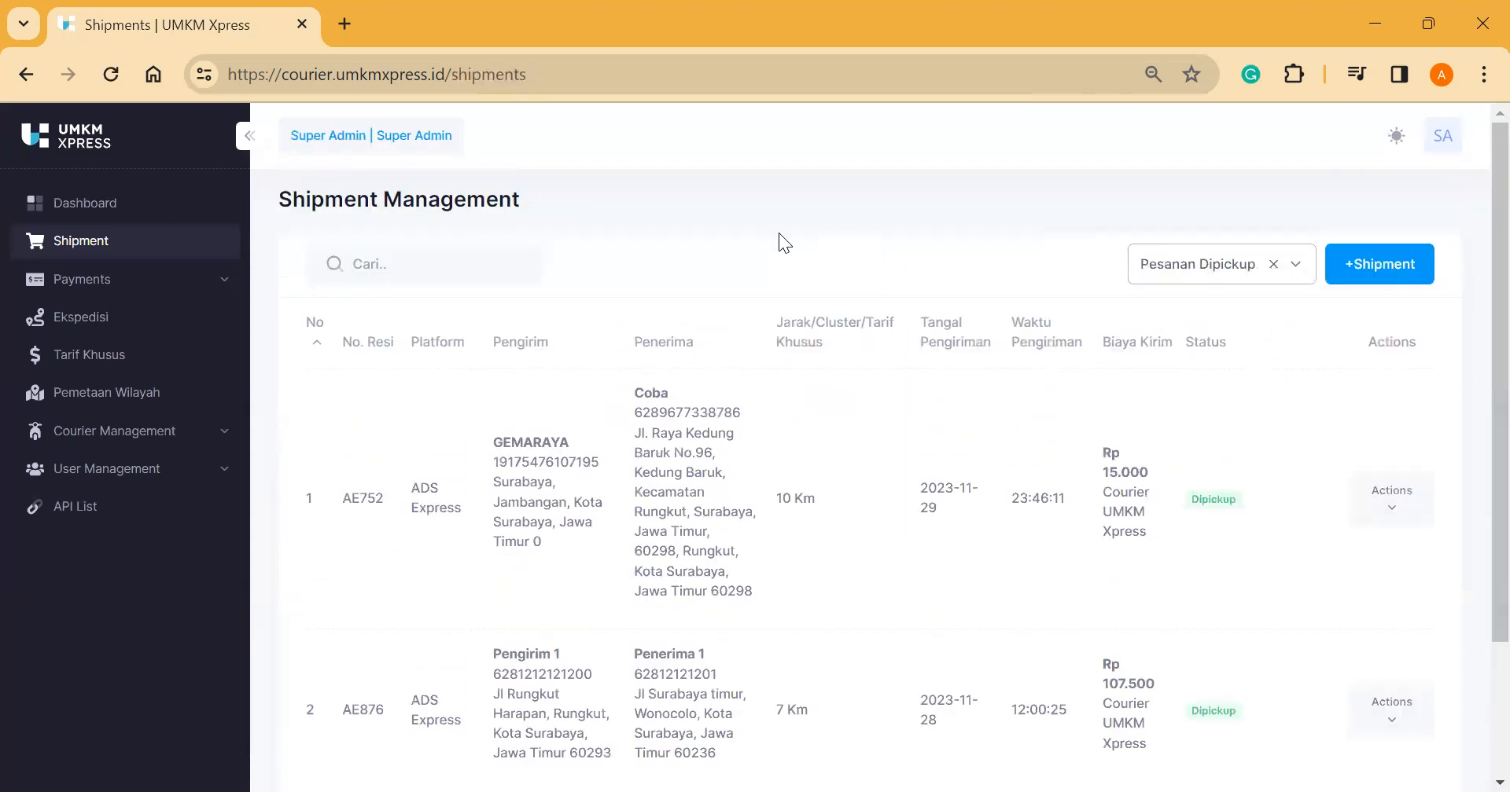
Step: Search shipments for 'ana', then clear the status filter and the search term
left_click(478, 260)
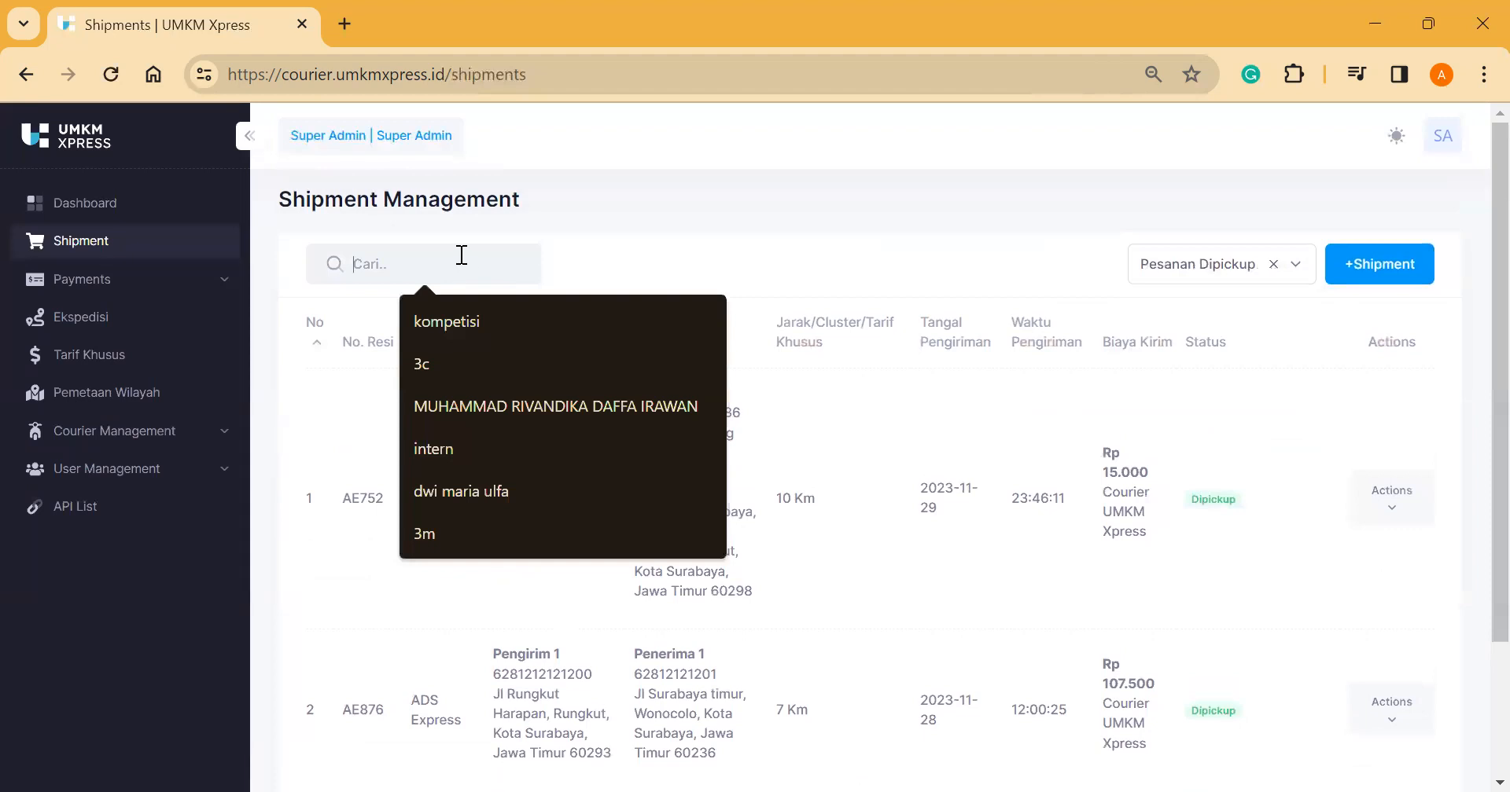
type("ana")
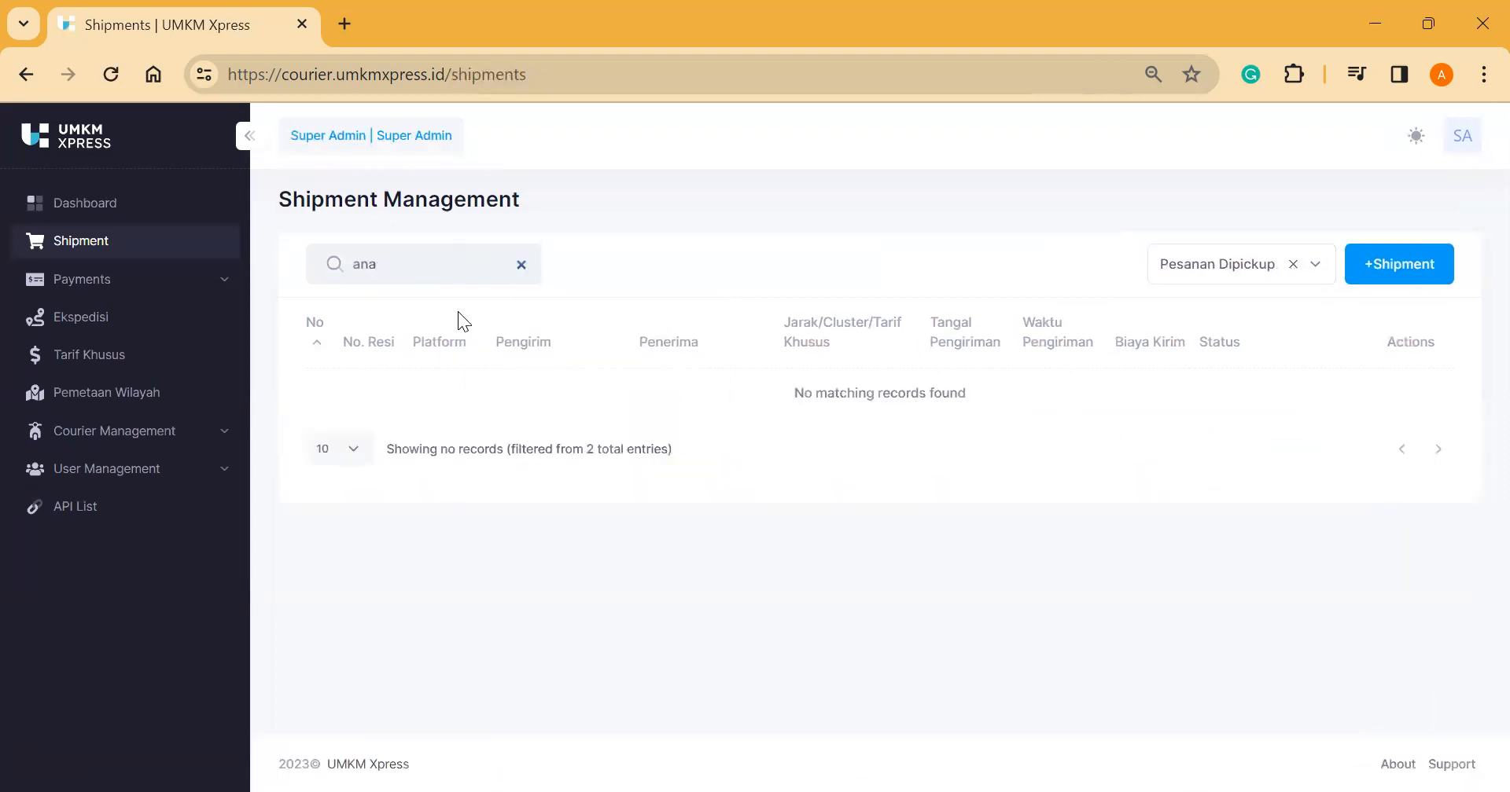
left_click(1292, 264)
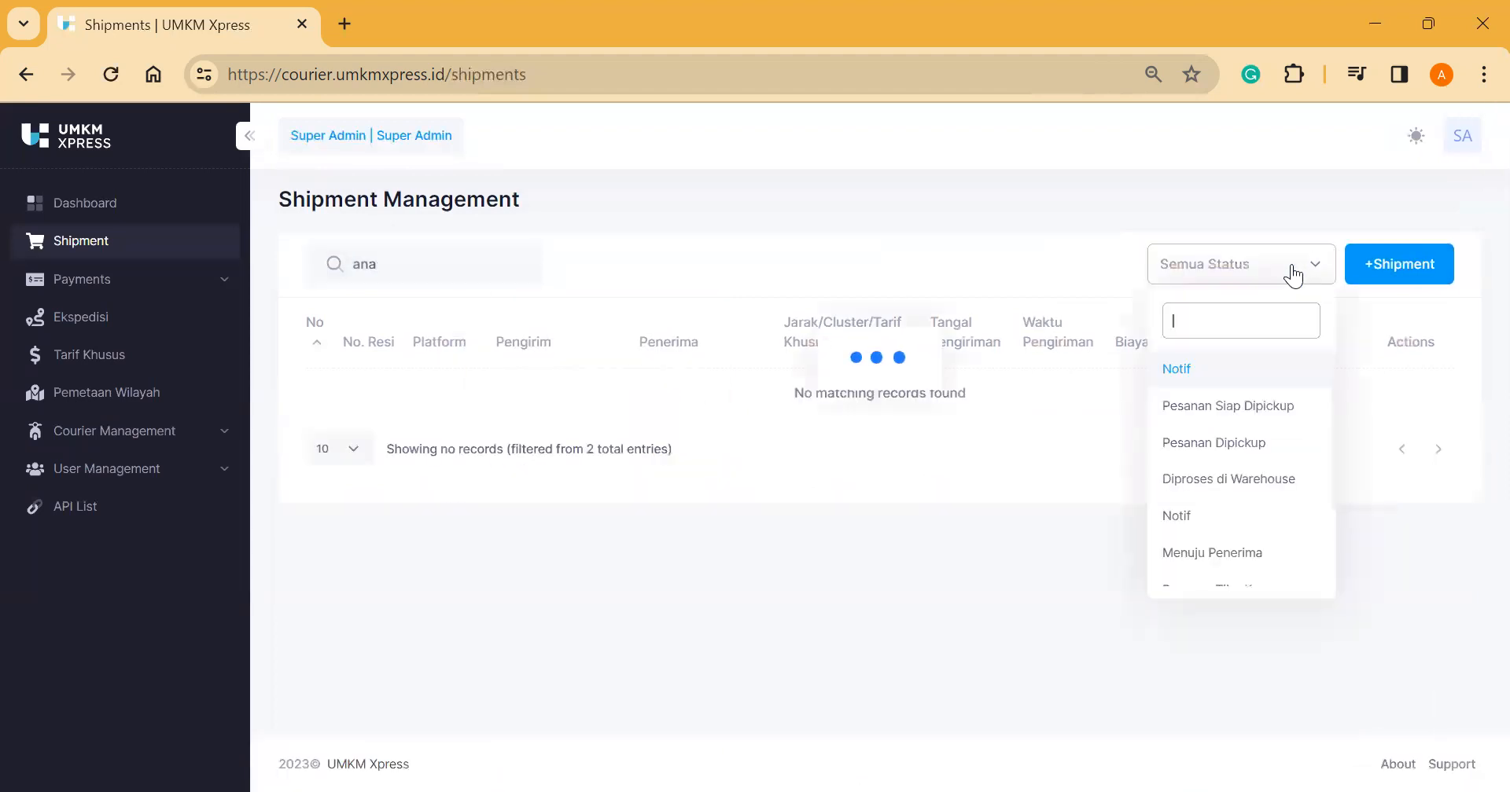
left_click(973, 262)
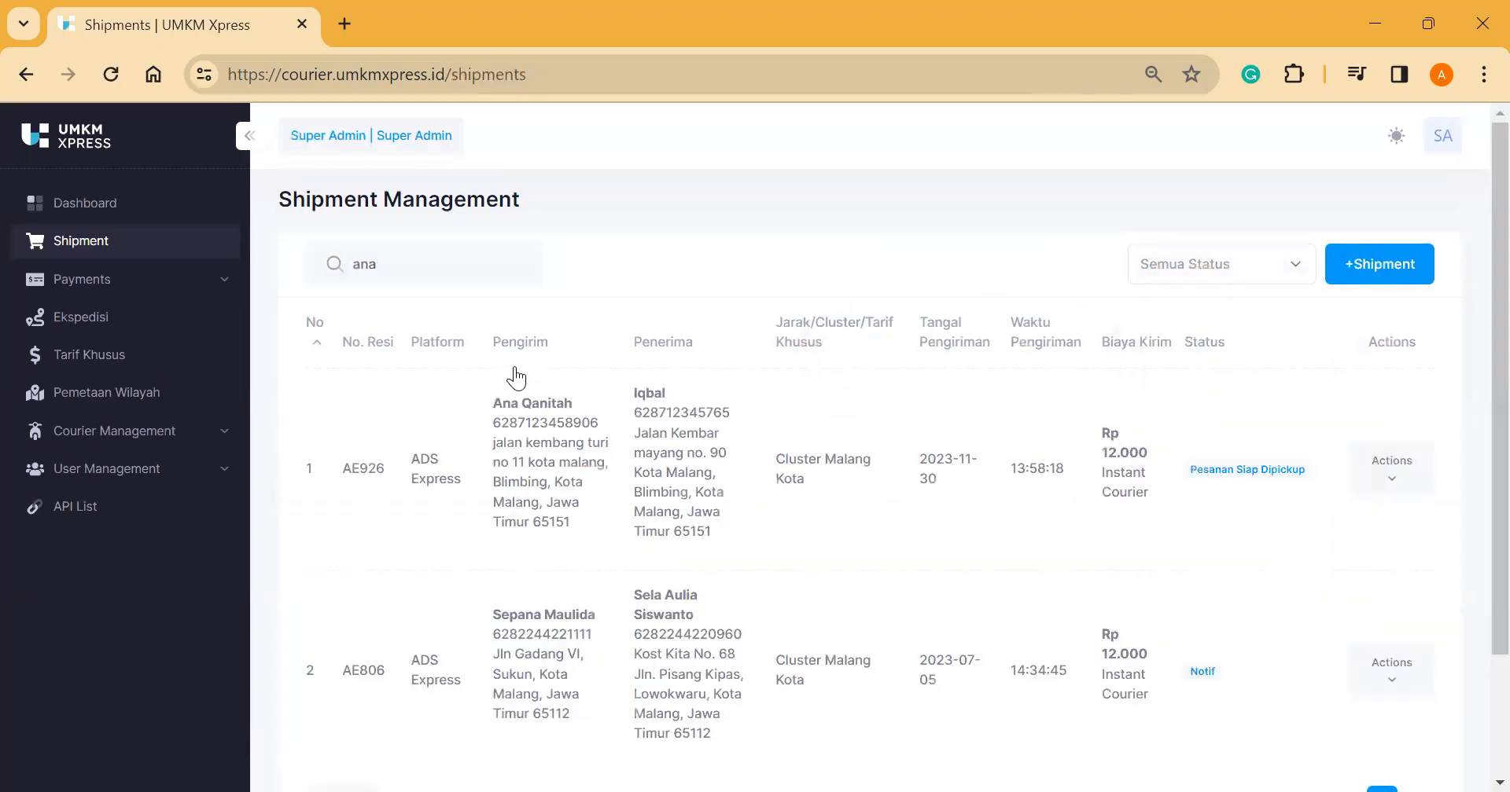
left_click(413, 278)
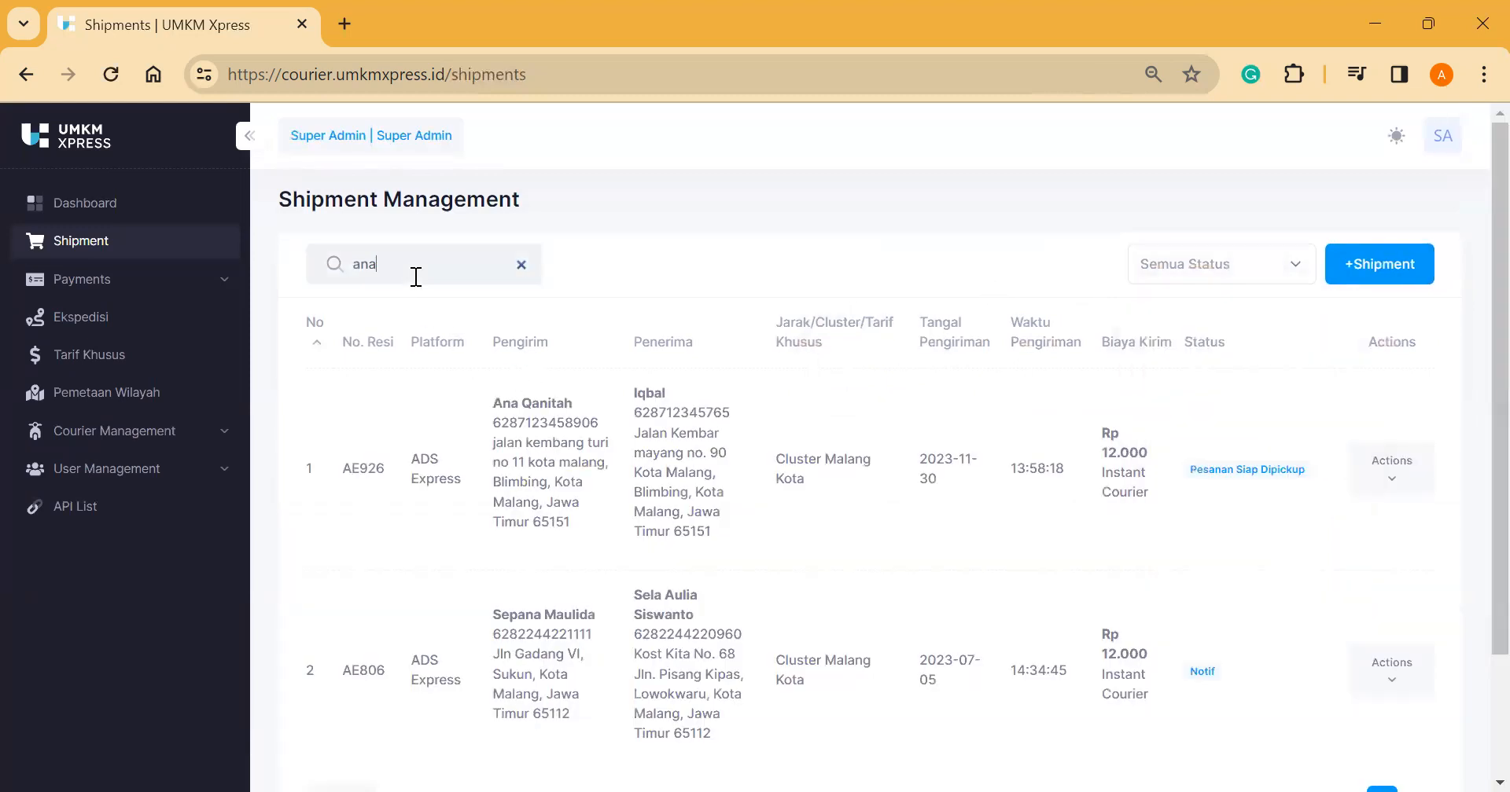
left_click(520, 266)
Step: Start a new shipment and open the add-sender form's Pilih User list
left_click(1377, 268)
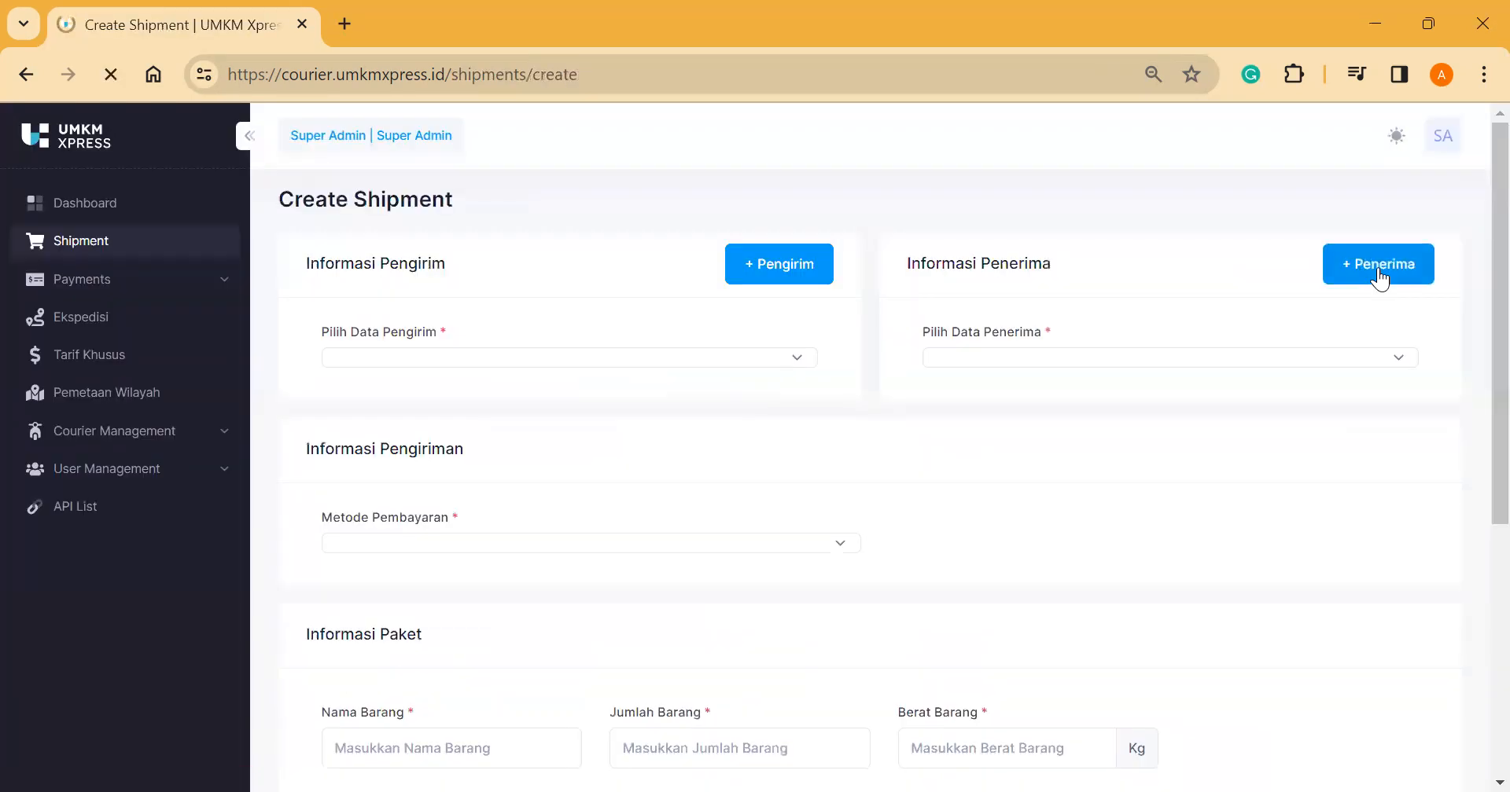
left_click(768, 271)
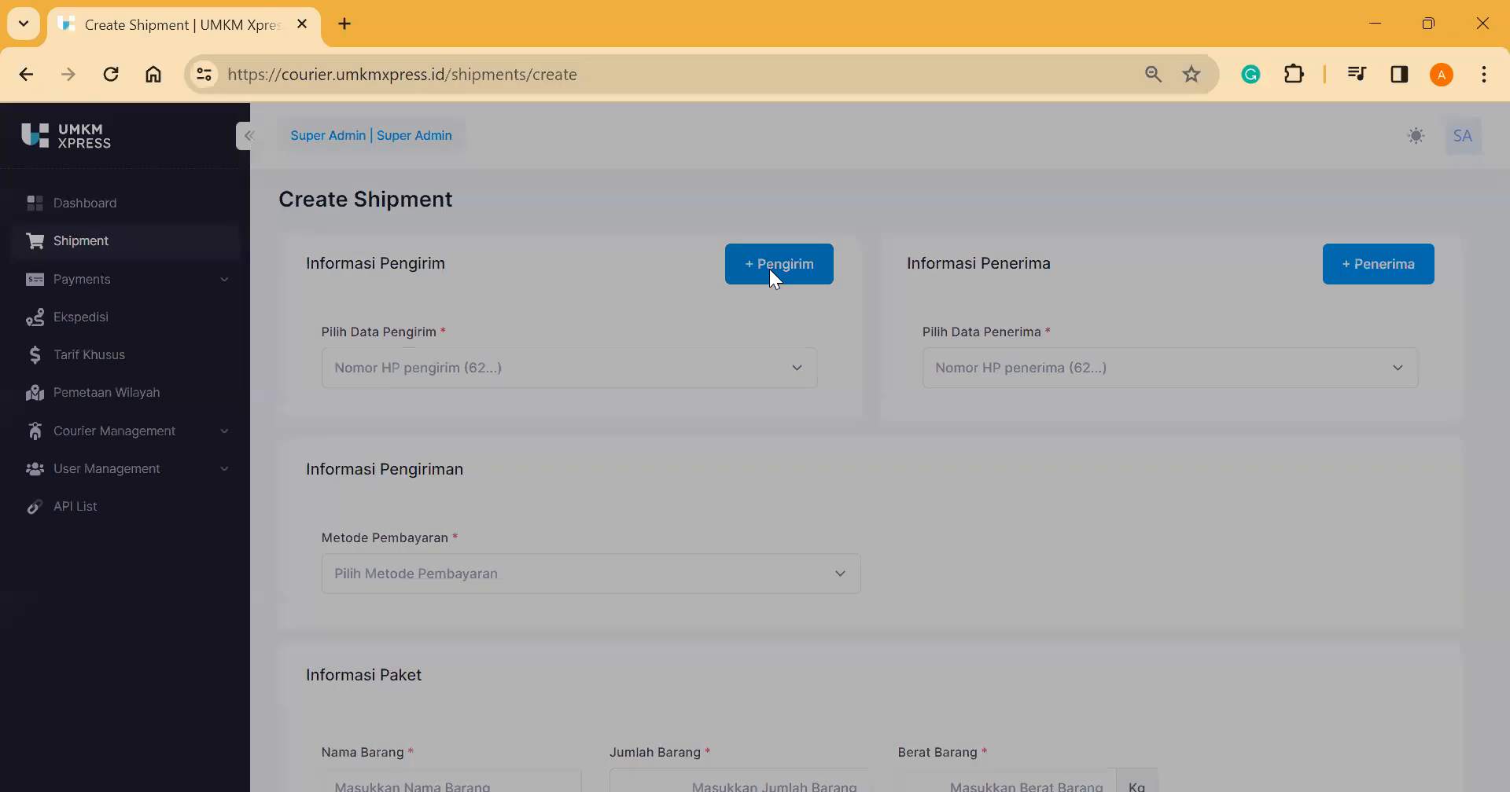
left_click(710, 291)
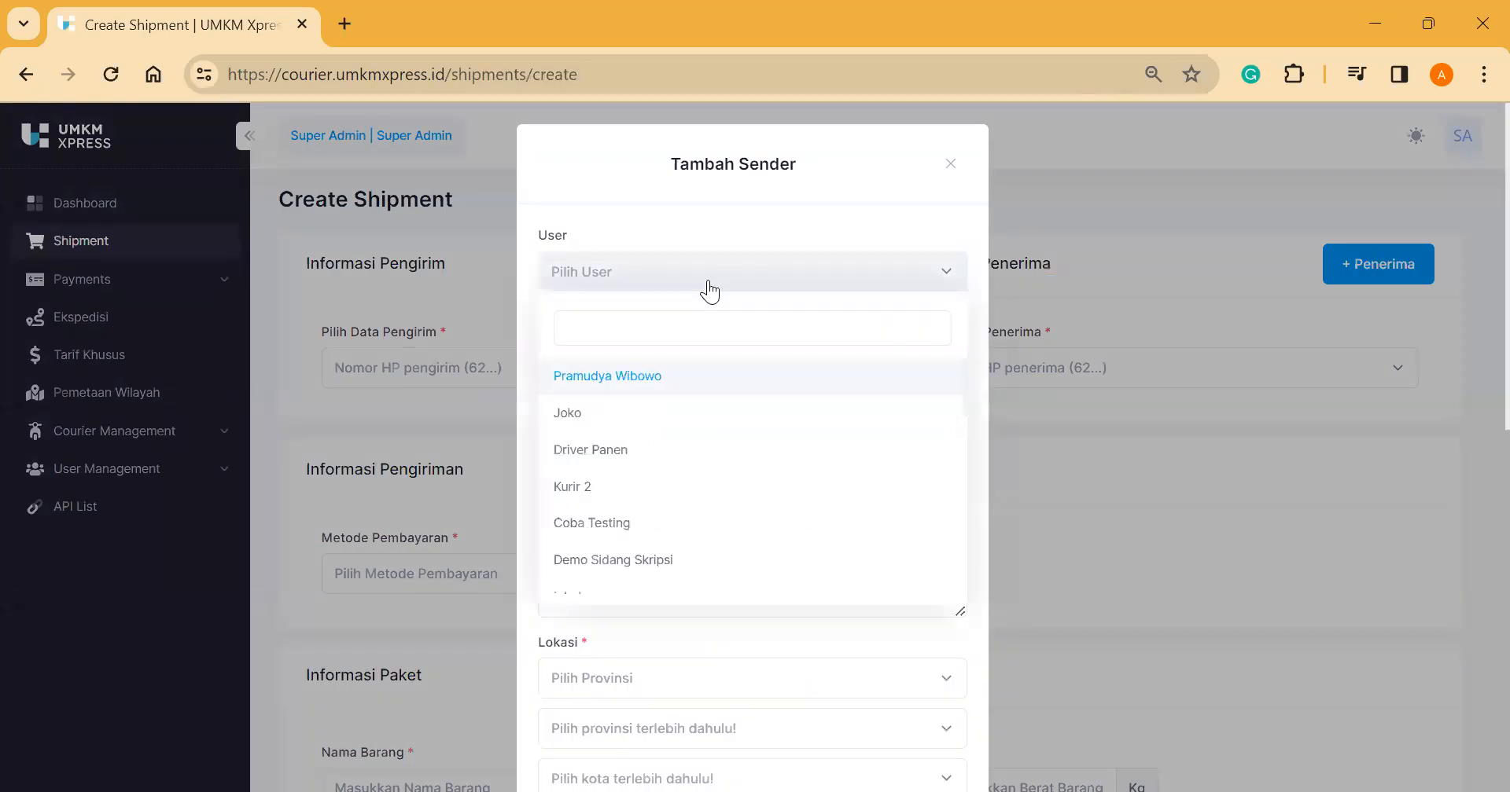
left_click(710, 292)
left_click(680, 351)
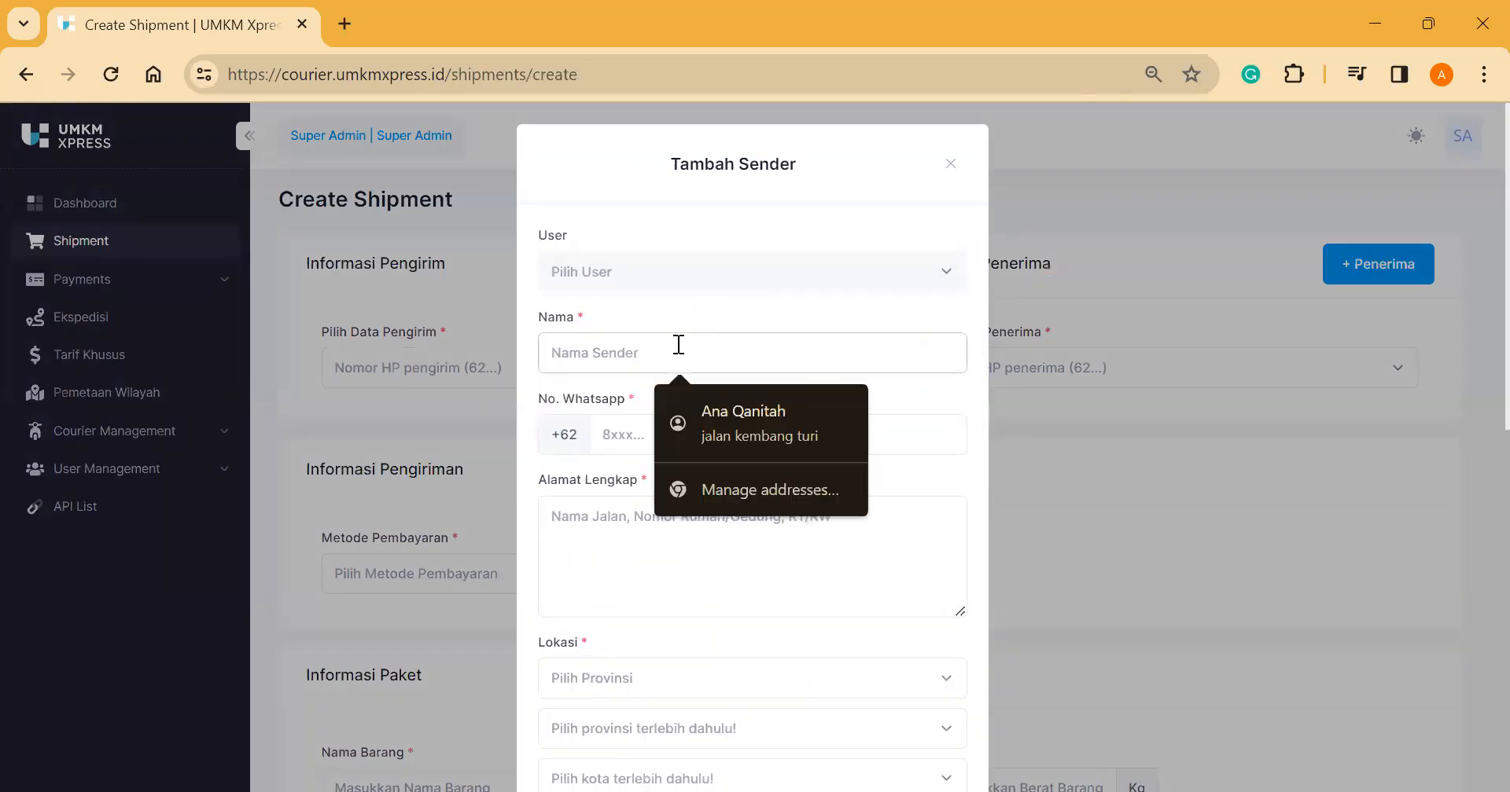
left_click(706, 401)
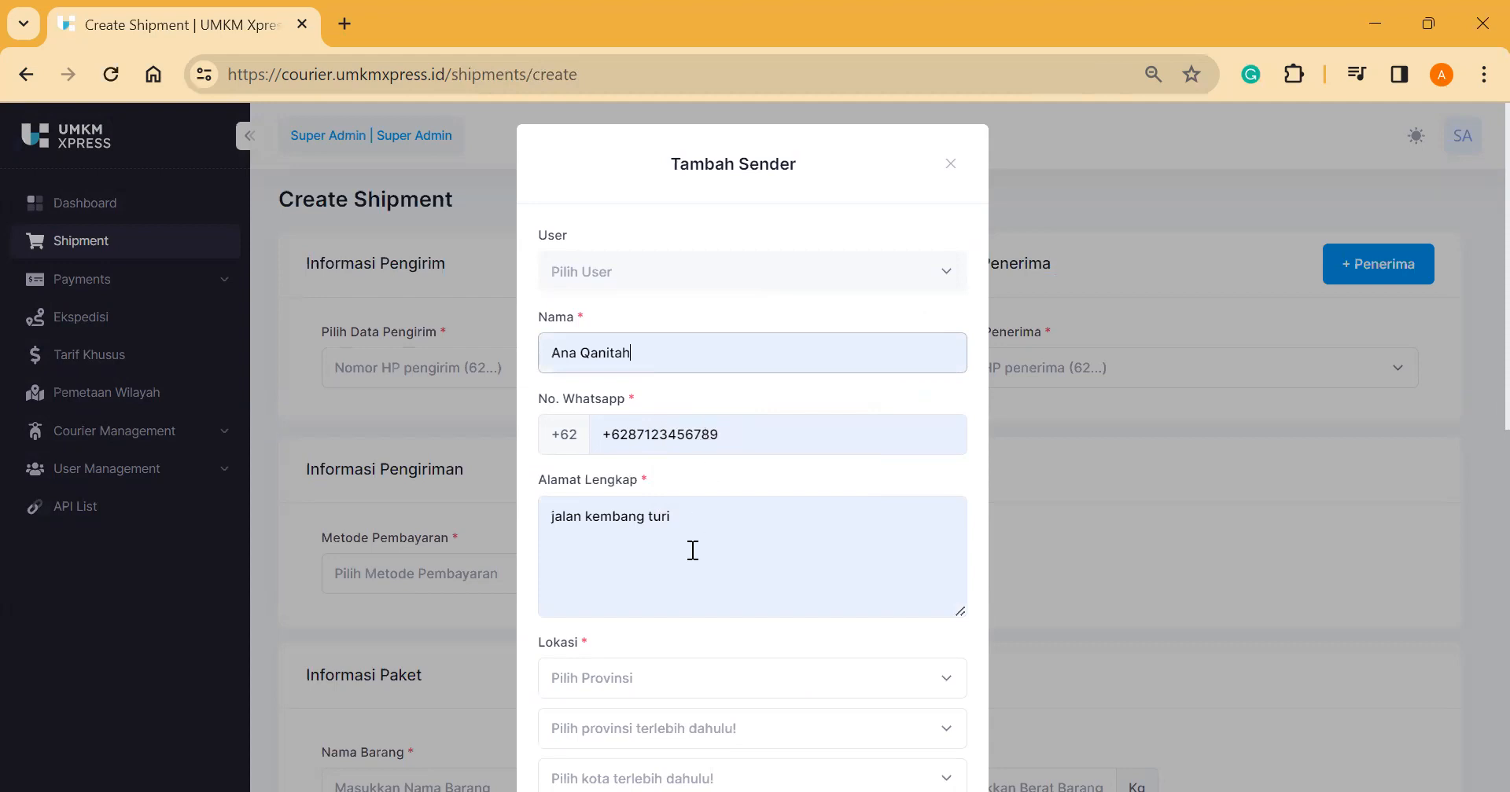
scroll(684, 535, "down", 3)
left_click(641, 470)
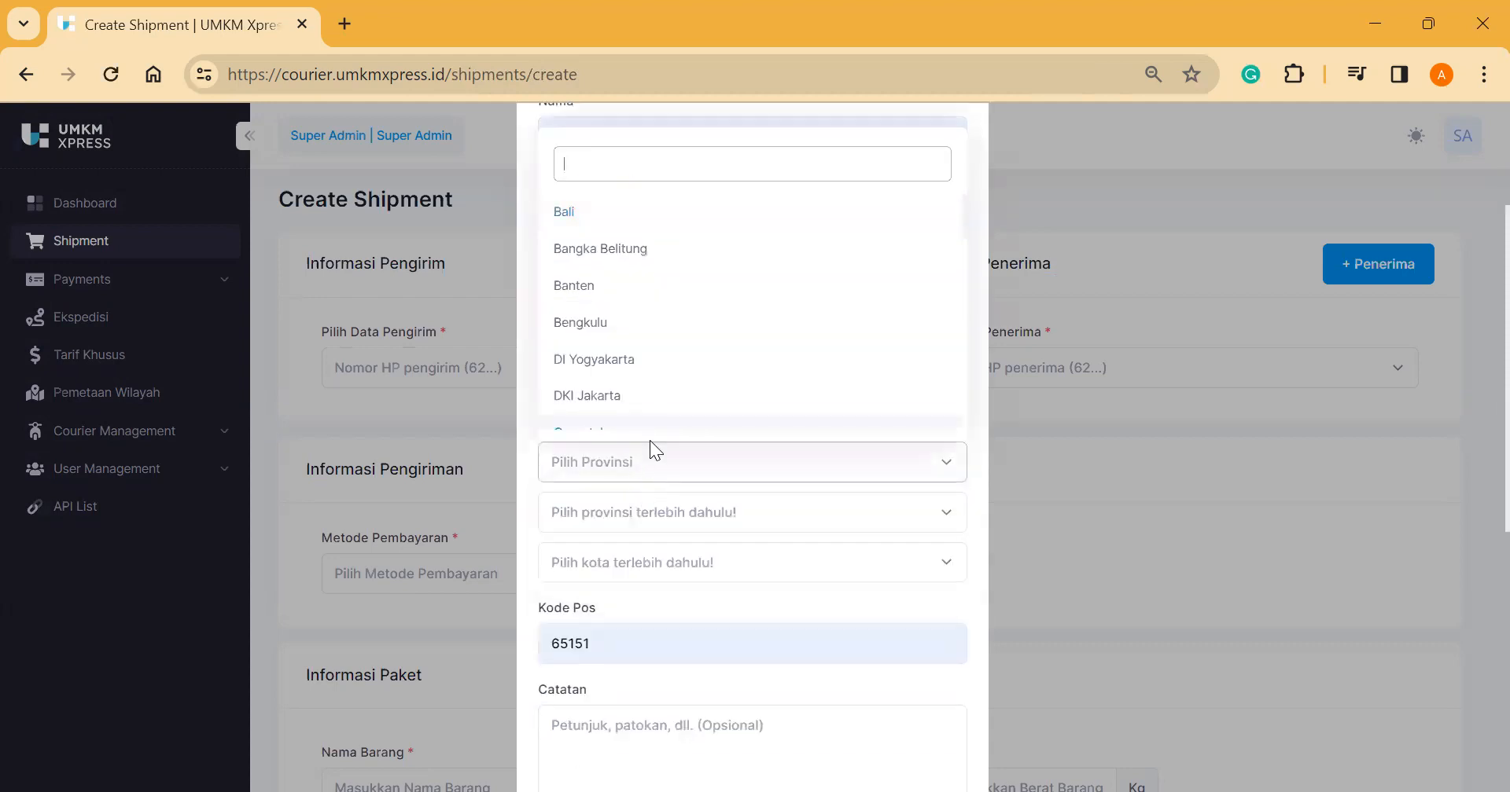
left_click(627, 485)
scroll(663, 283, "up", 2)
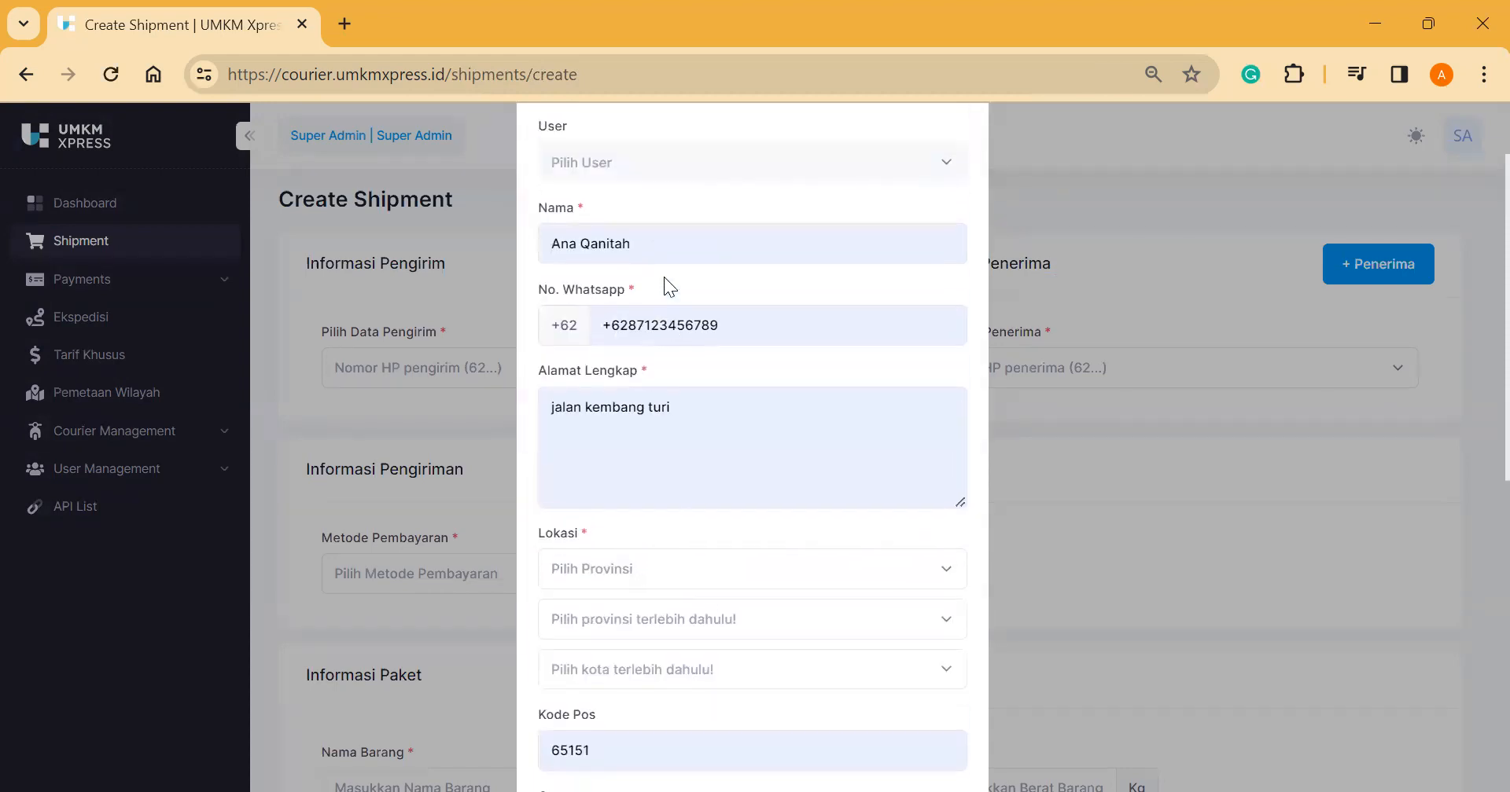
triple_click(656, 246)
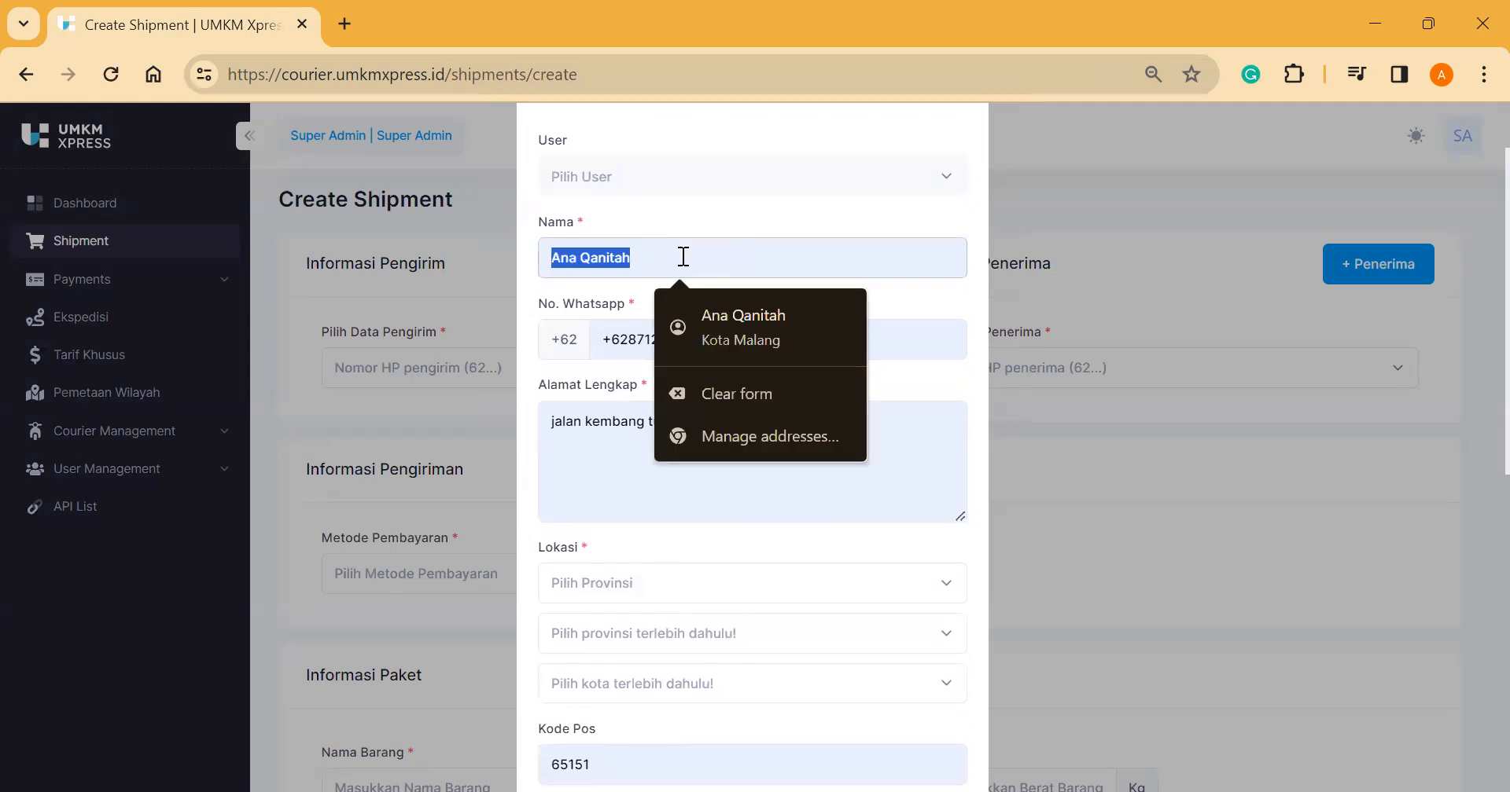
left_click(758, 394)
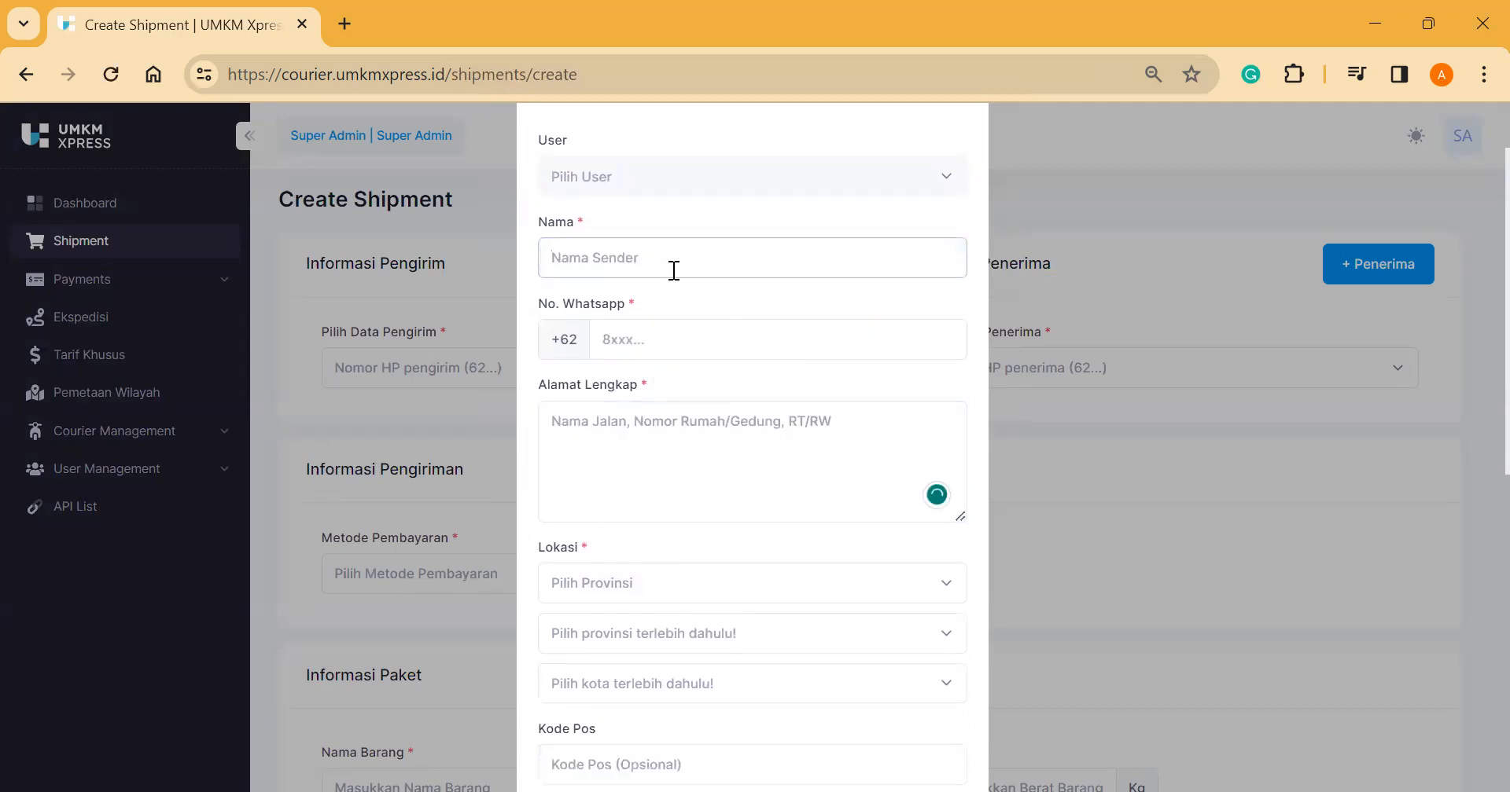
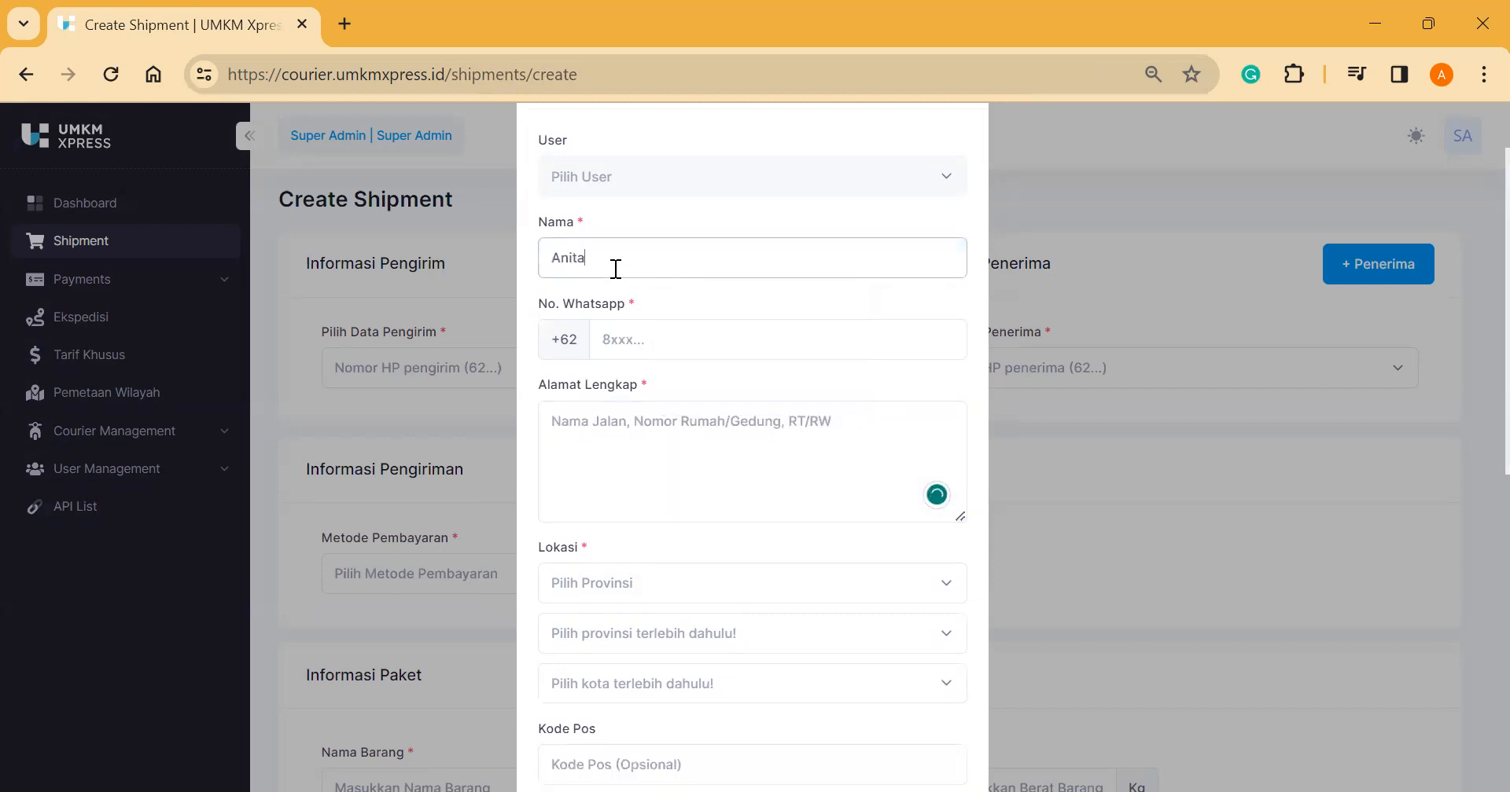
Step: Enter the sender's name, WhatsApp number and street address in Tambah Sender
left_click(638, 339)
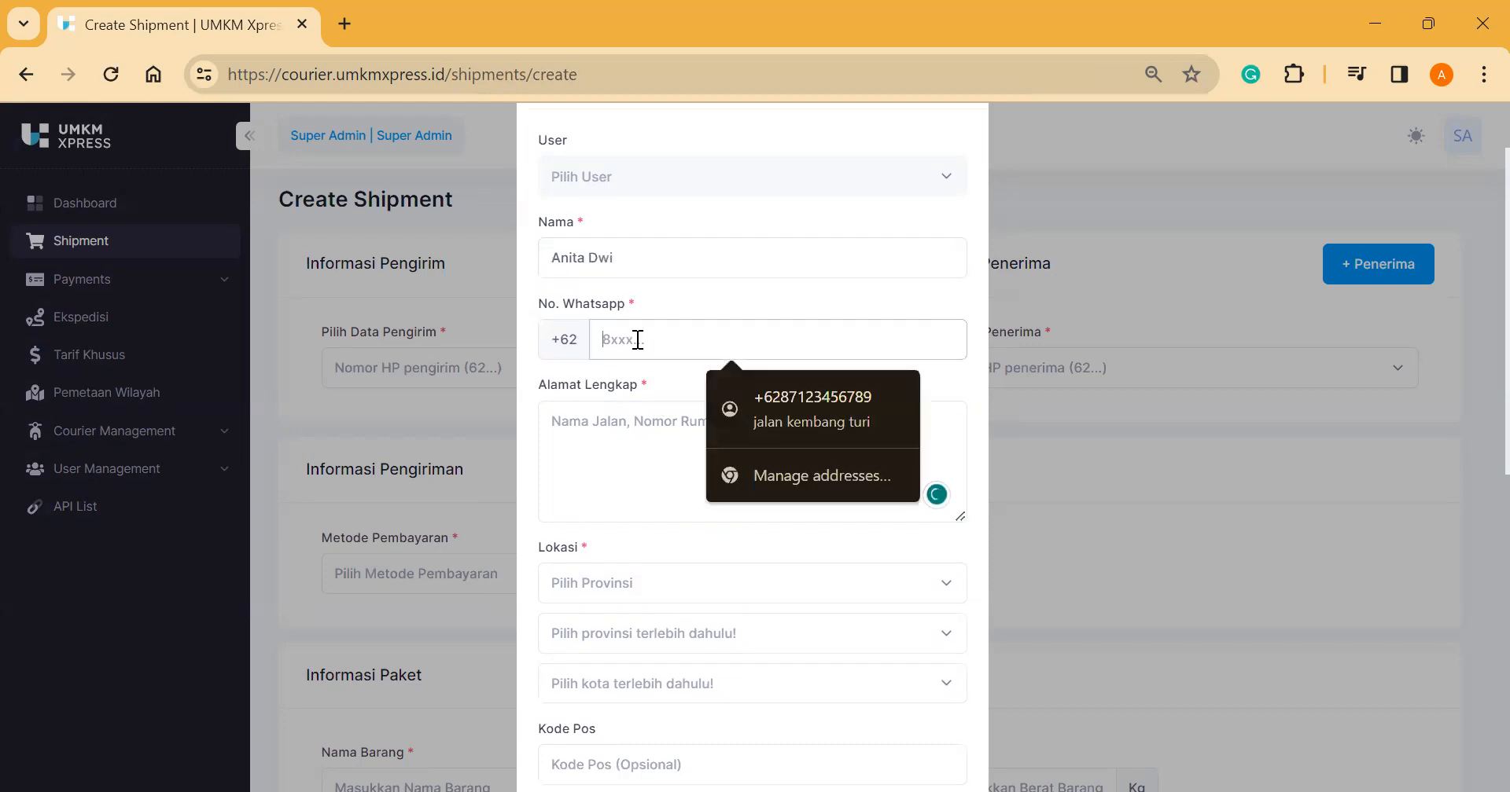
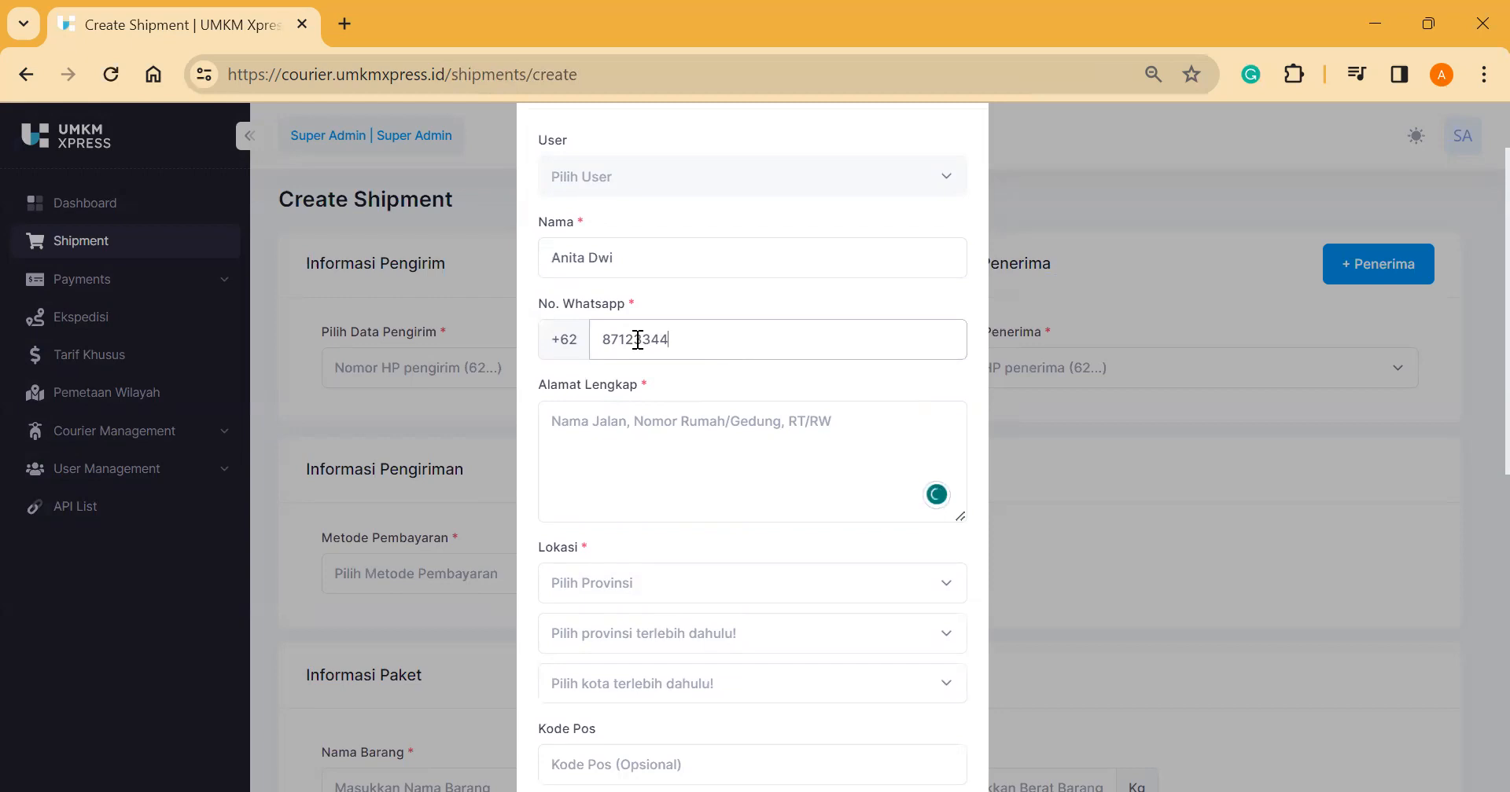
key("Tab")
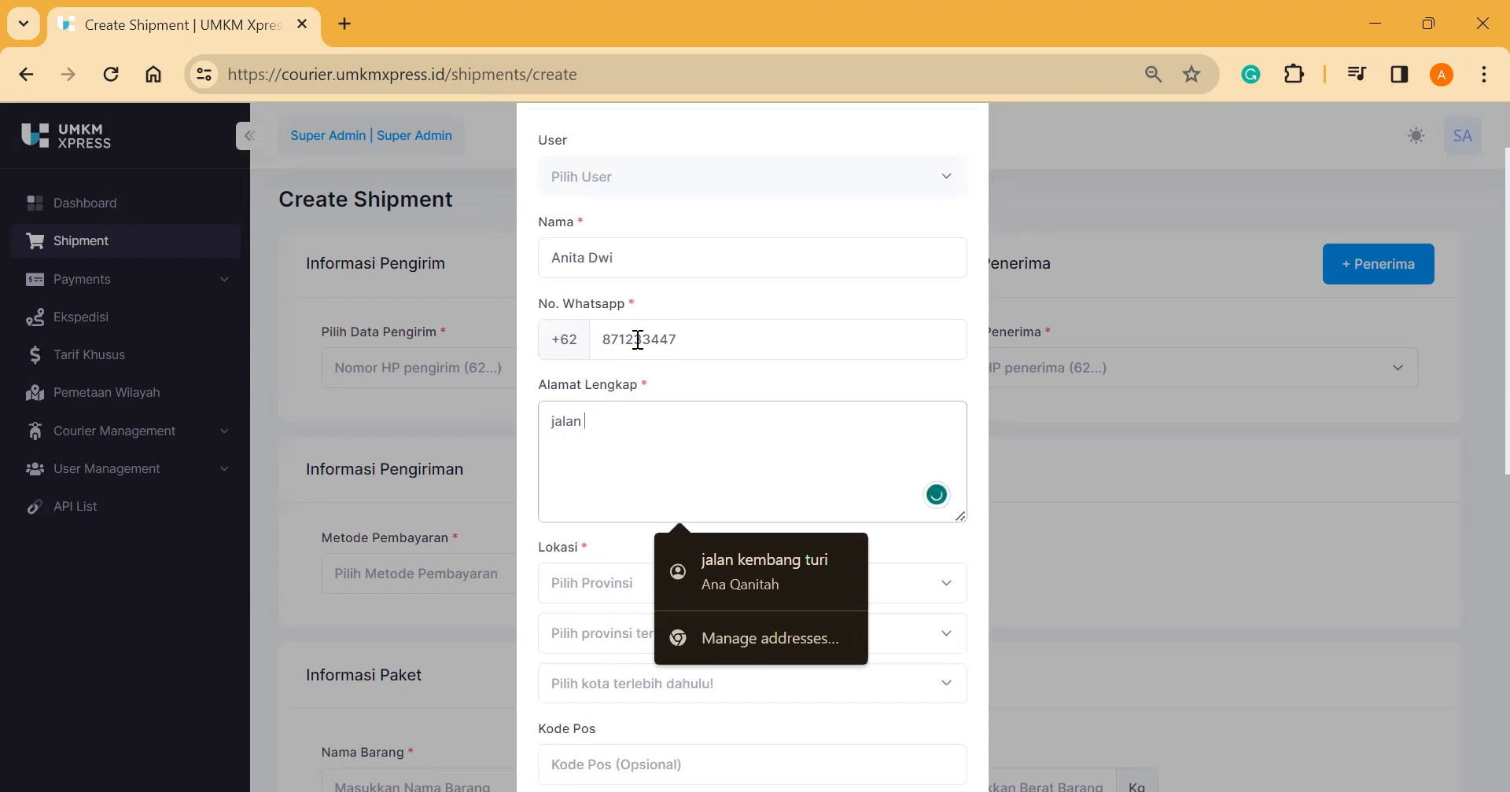
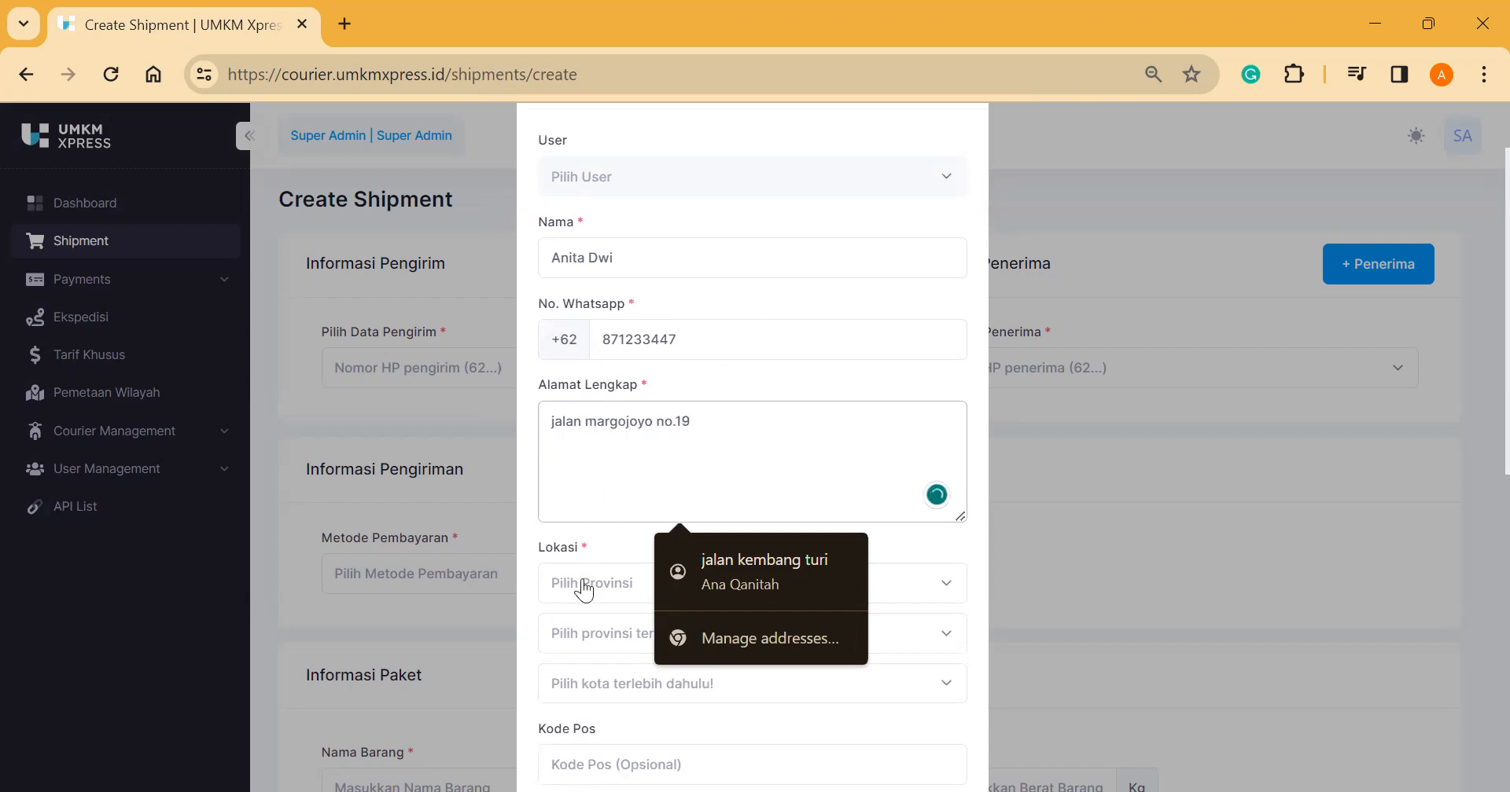
left_click(582, 593)
Step: Set the sender's location to Jawa Timur, Kota Batu, Bumiaji
type("jaw")
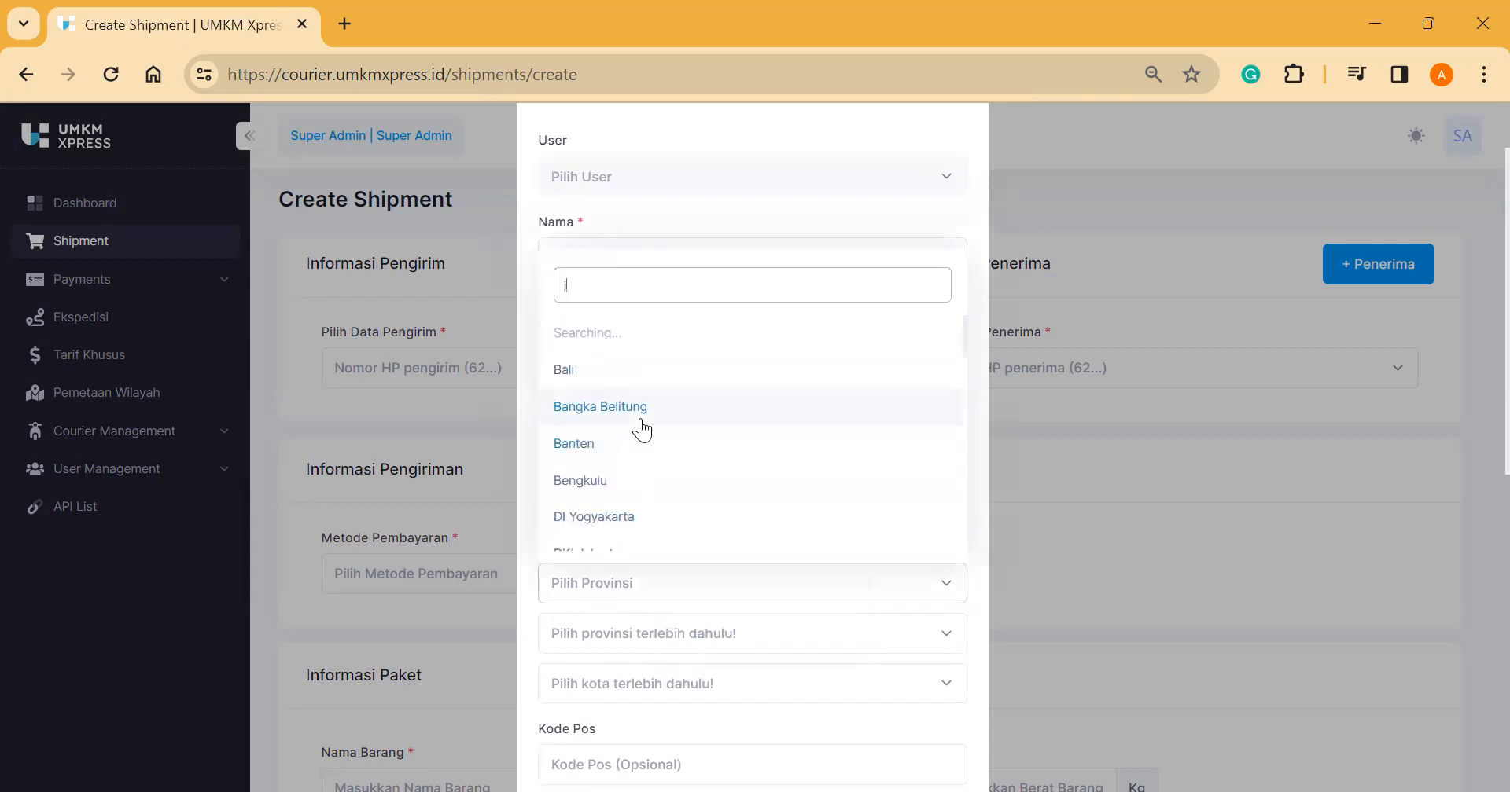
left_click(618, 532)
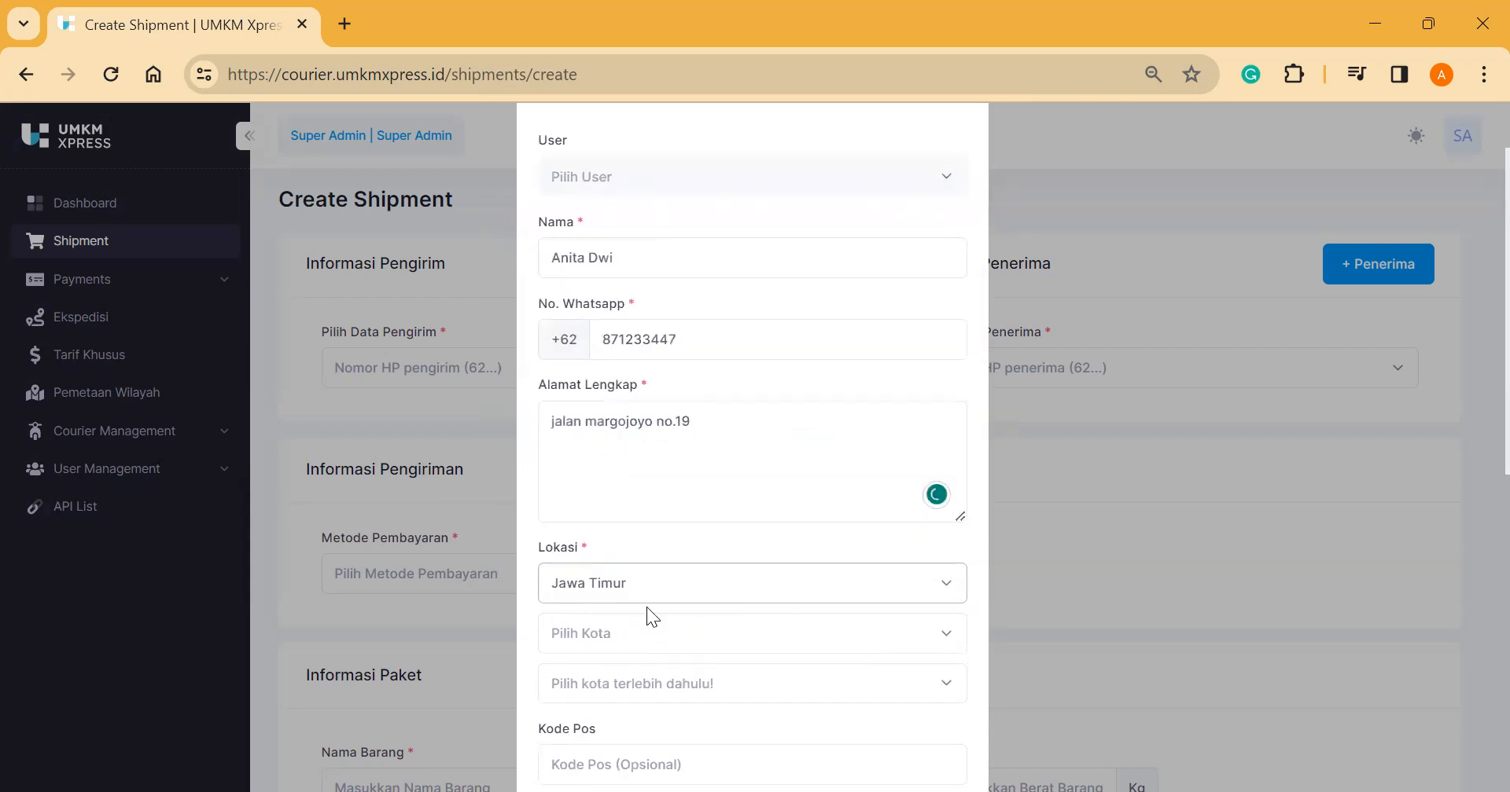
left_click(638, 629)
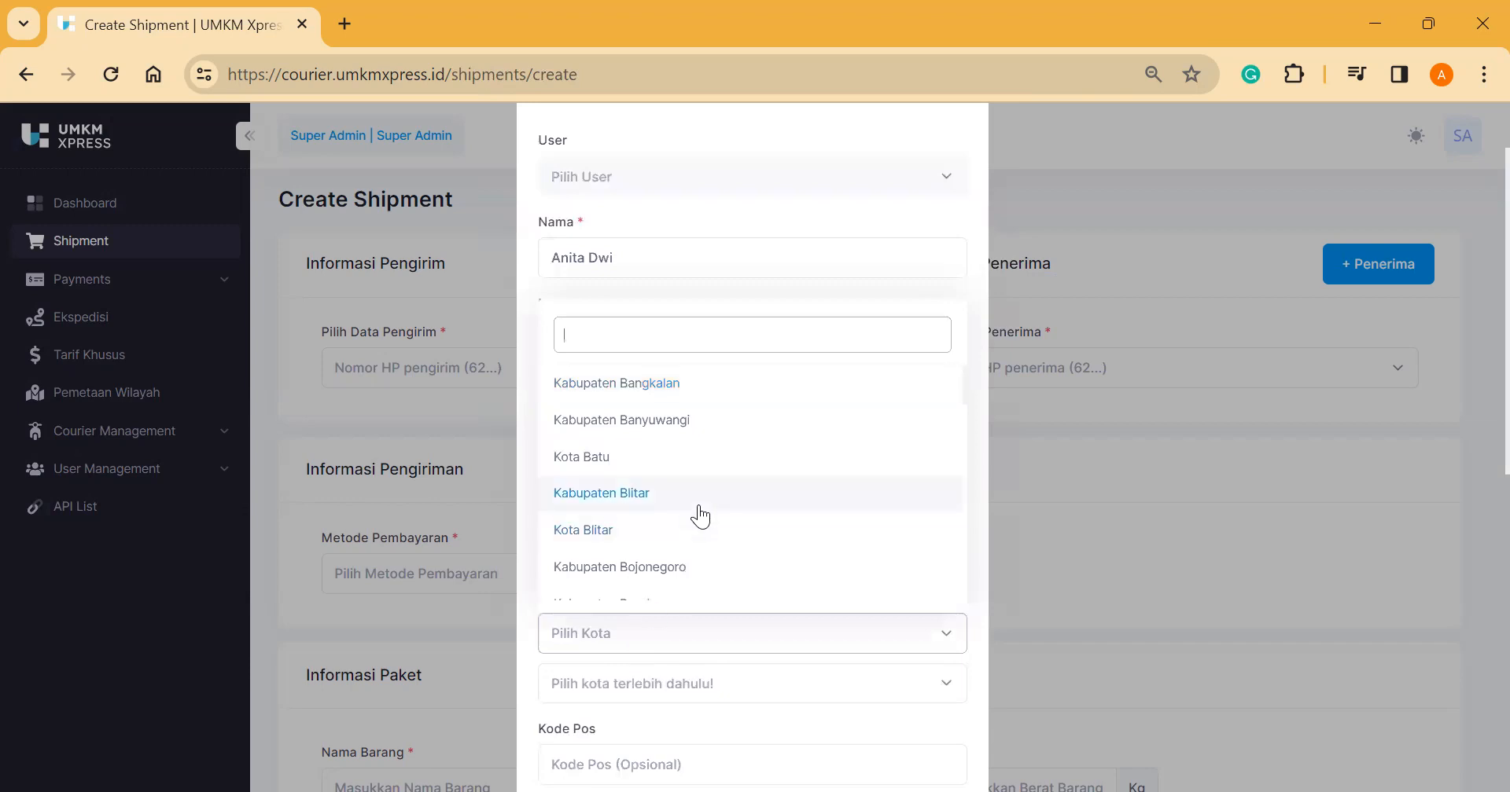
type("ba")
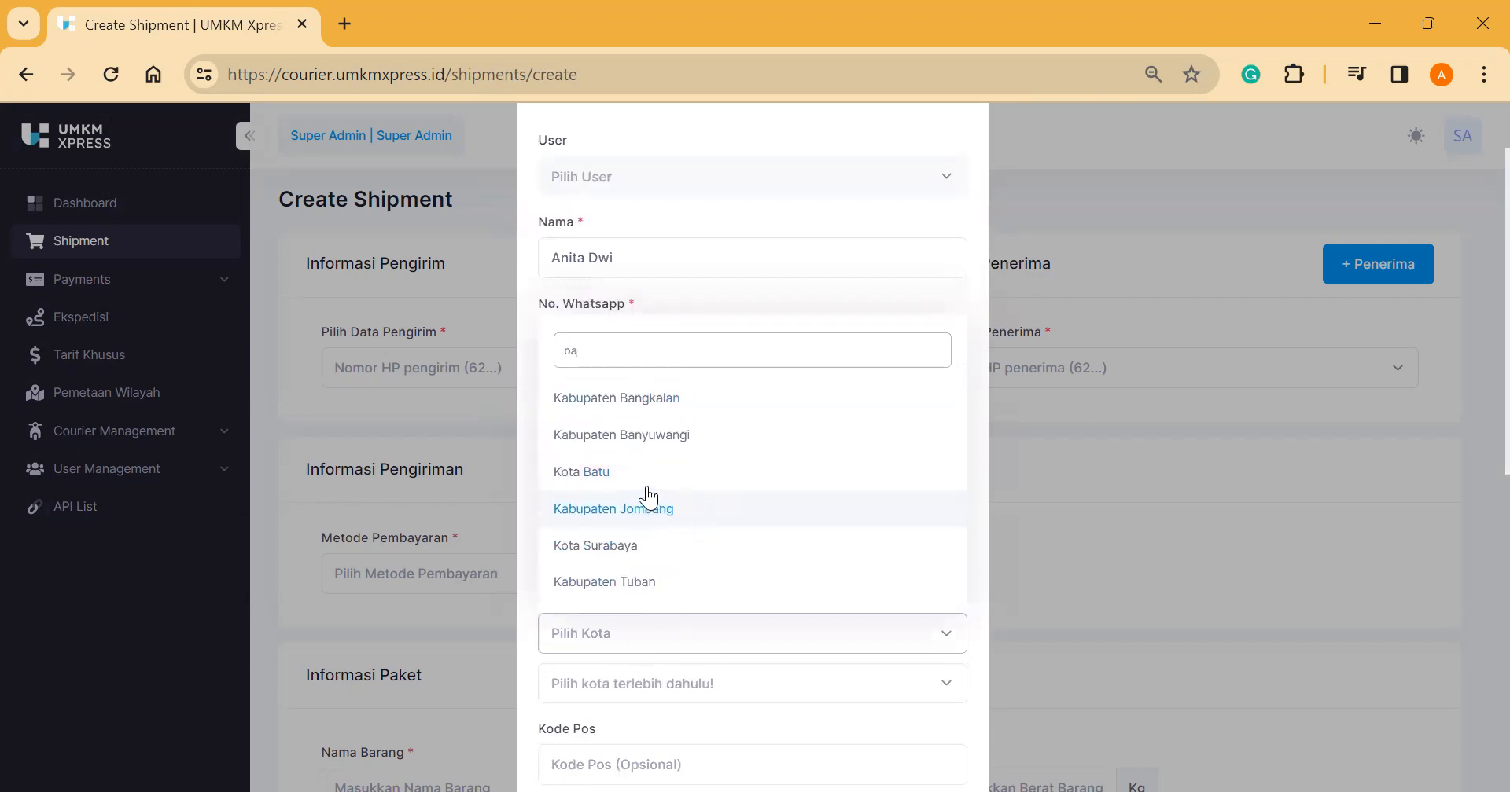
left_click(639, 470)
scroll(630, 600, "down", 1)
left_click(629, 581)
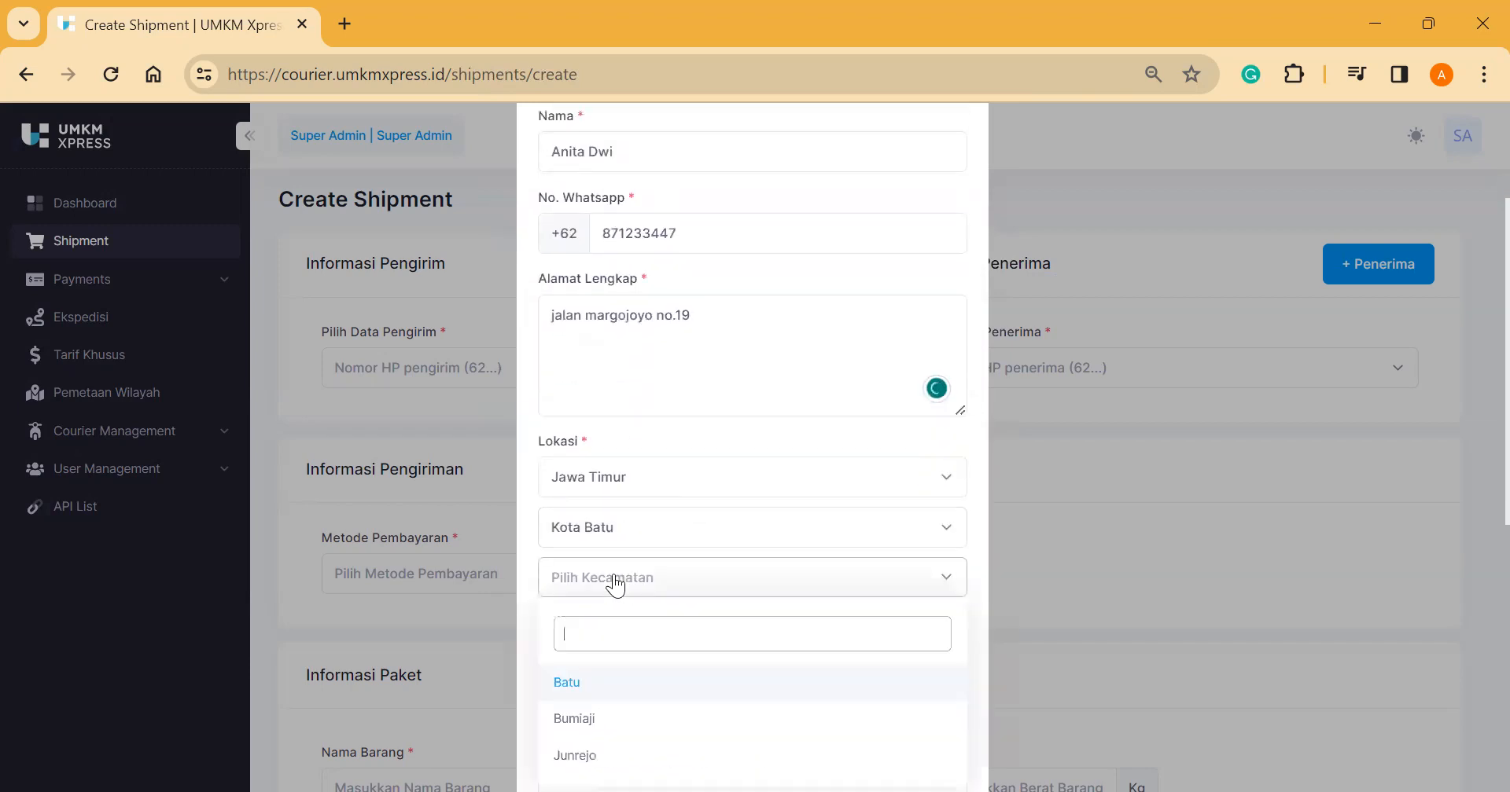
left_click(583, 719)
Step: Enter postal code 67171 and save the new sender
scroll(611, 657, "down", 1)
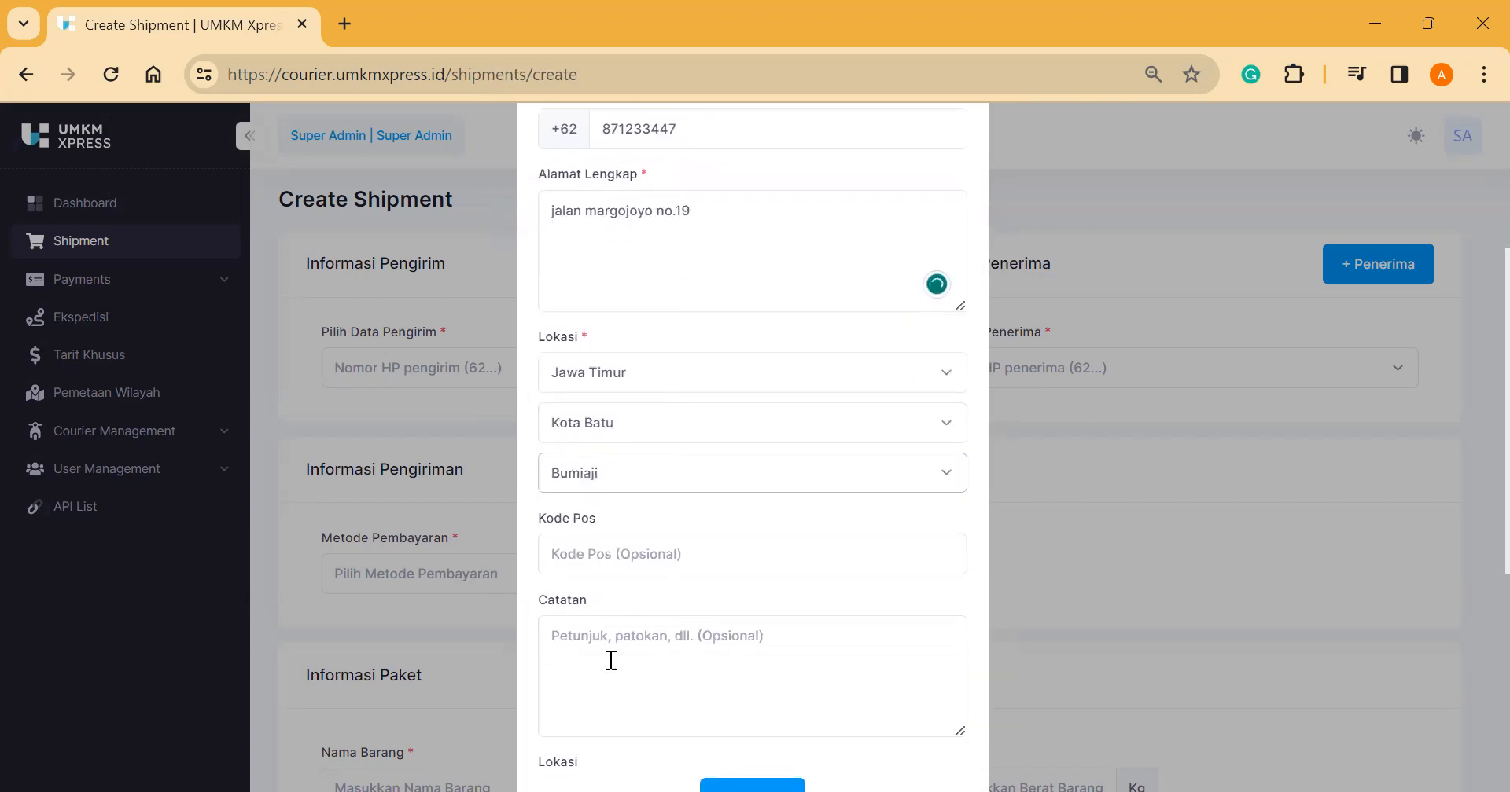
left_click(616, 557)
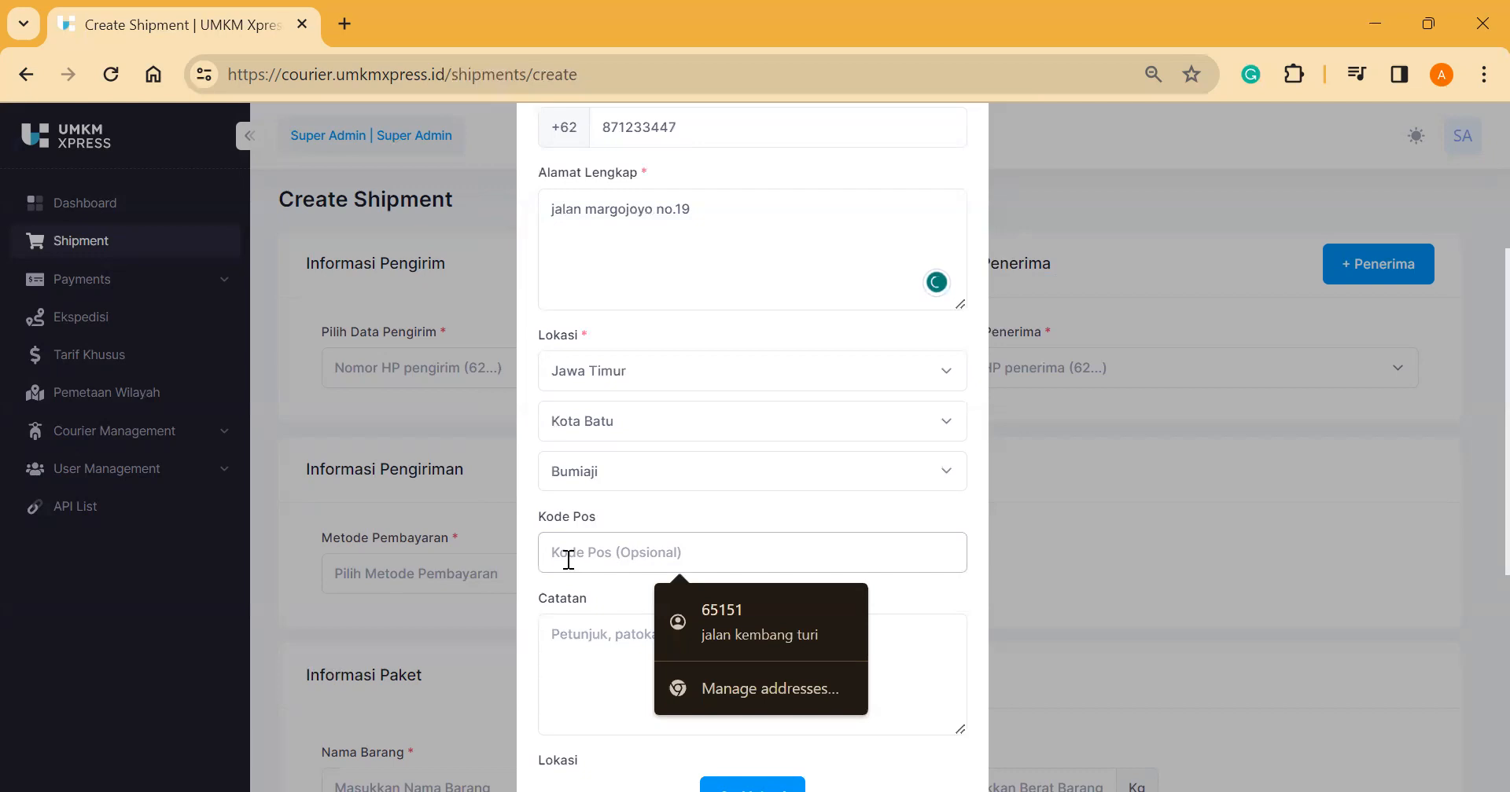
type("67171")
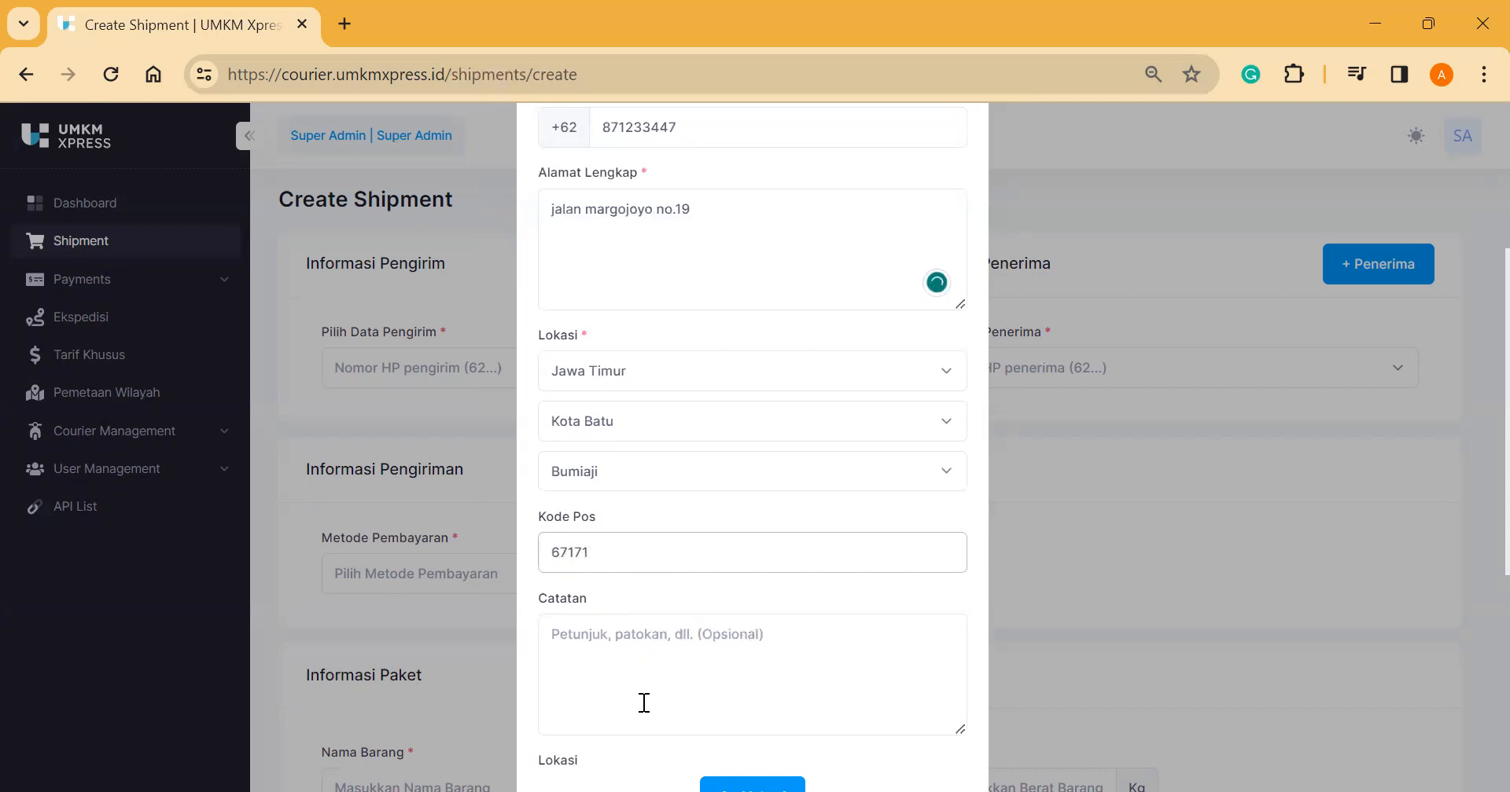
scroll(642, 702, "down", 2)
scroll(642, 702, "down", 3)
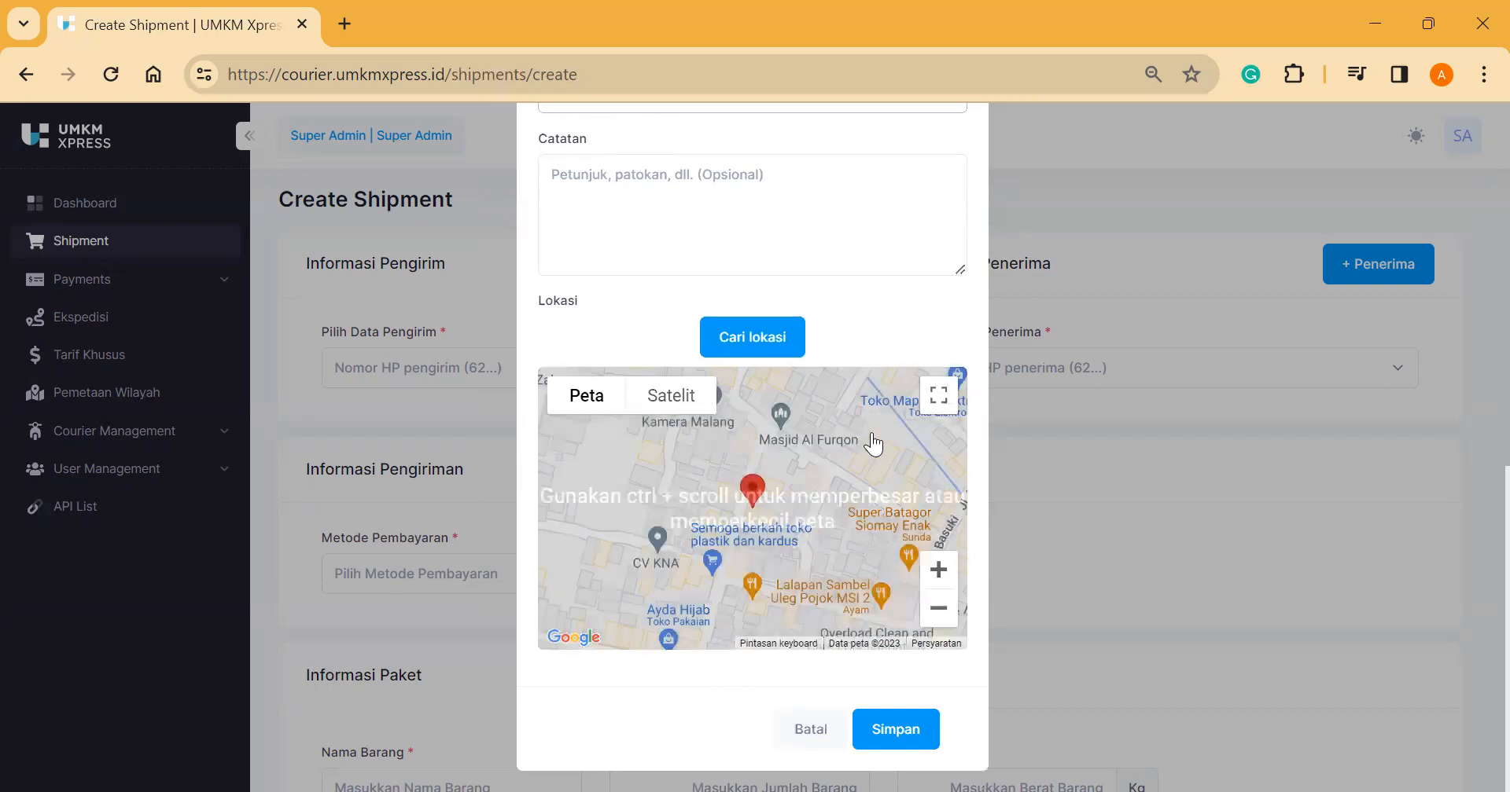
left_click(896, 729)
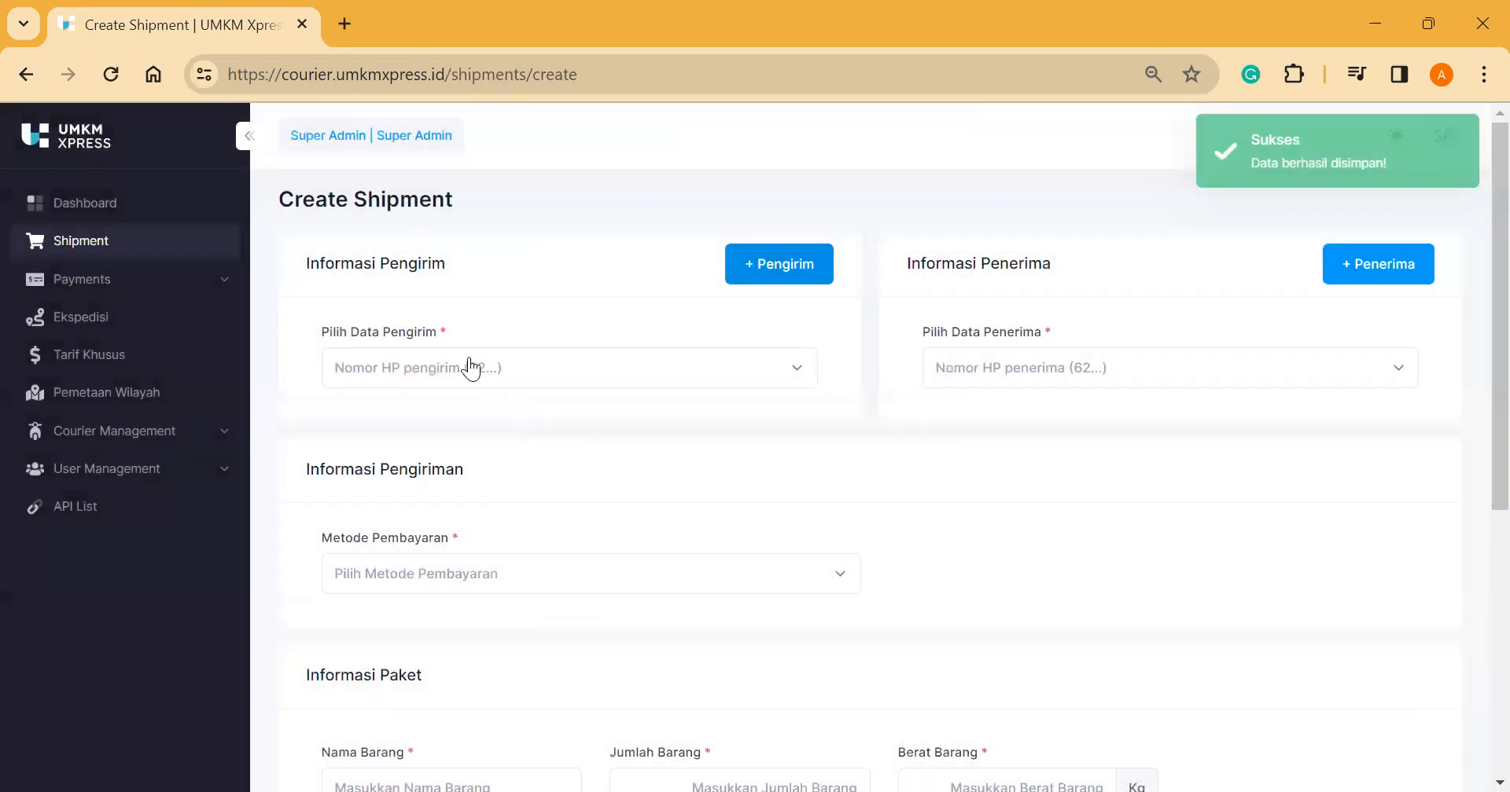
Step: Search saved senders by the phone prefix and select the newly added sender
left_click(471, 367)
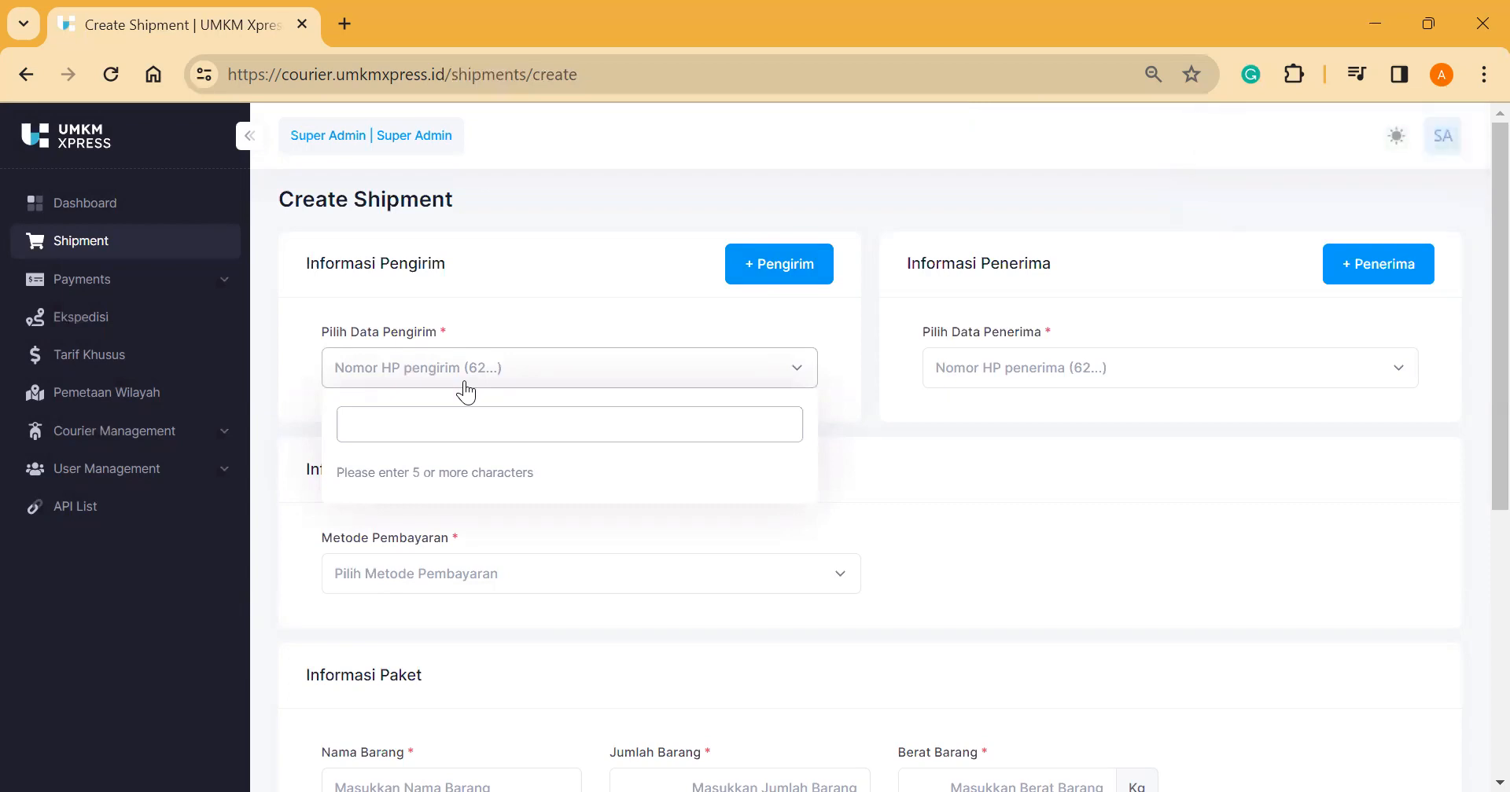
type("62871")
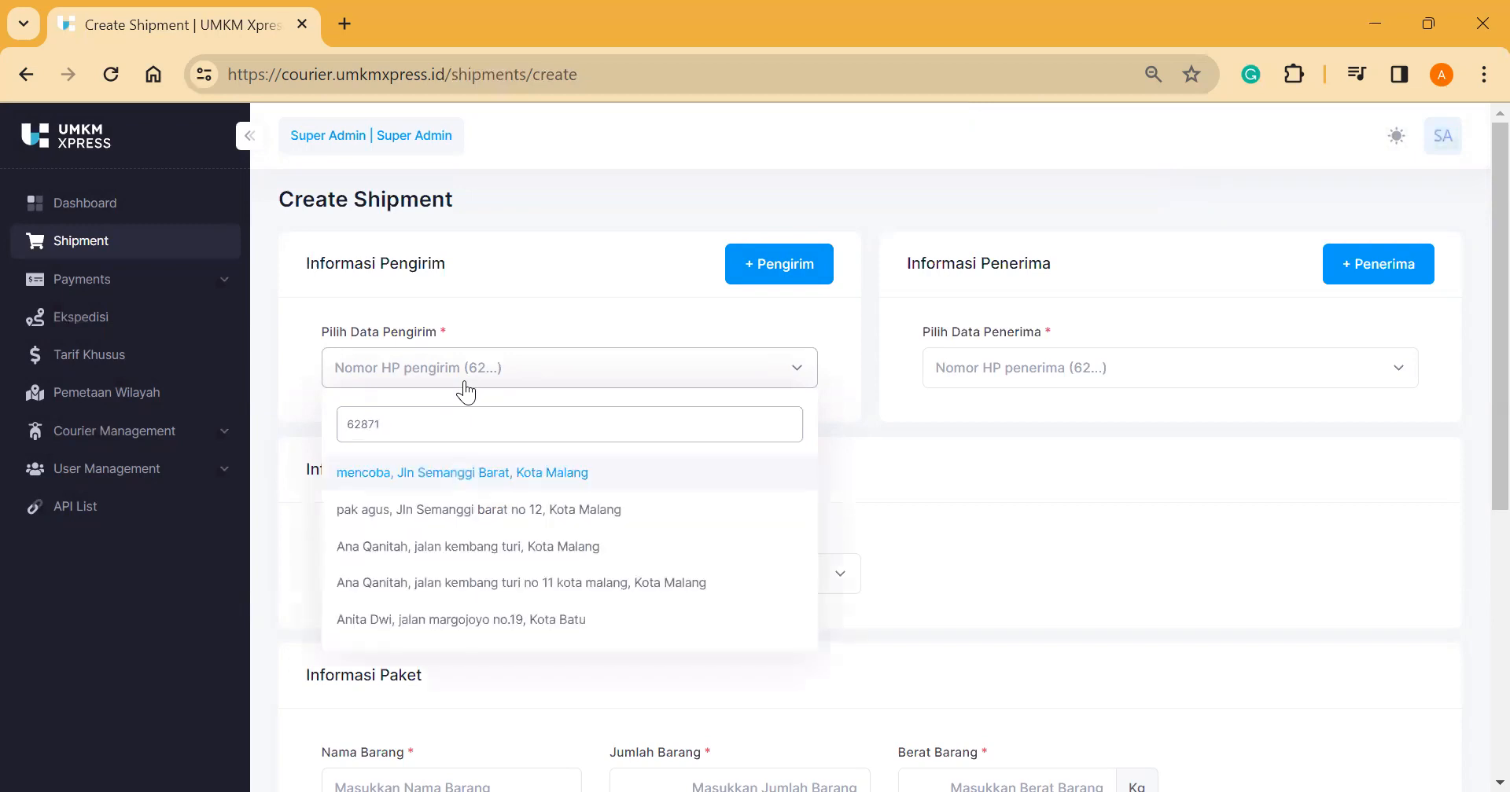
left_click(562, 620)
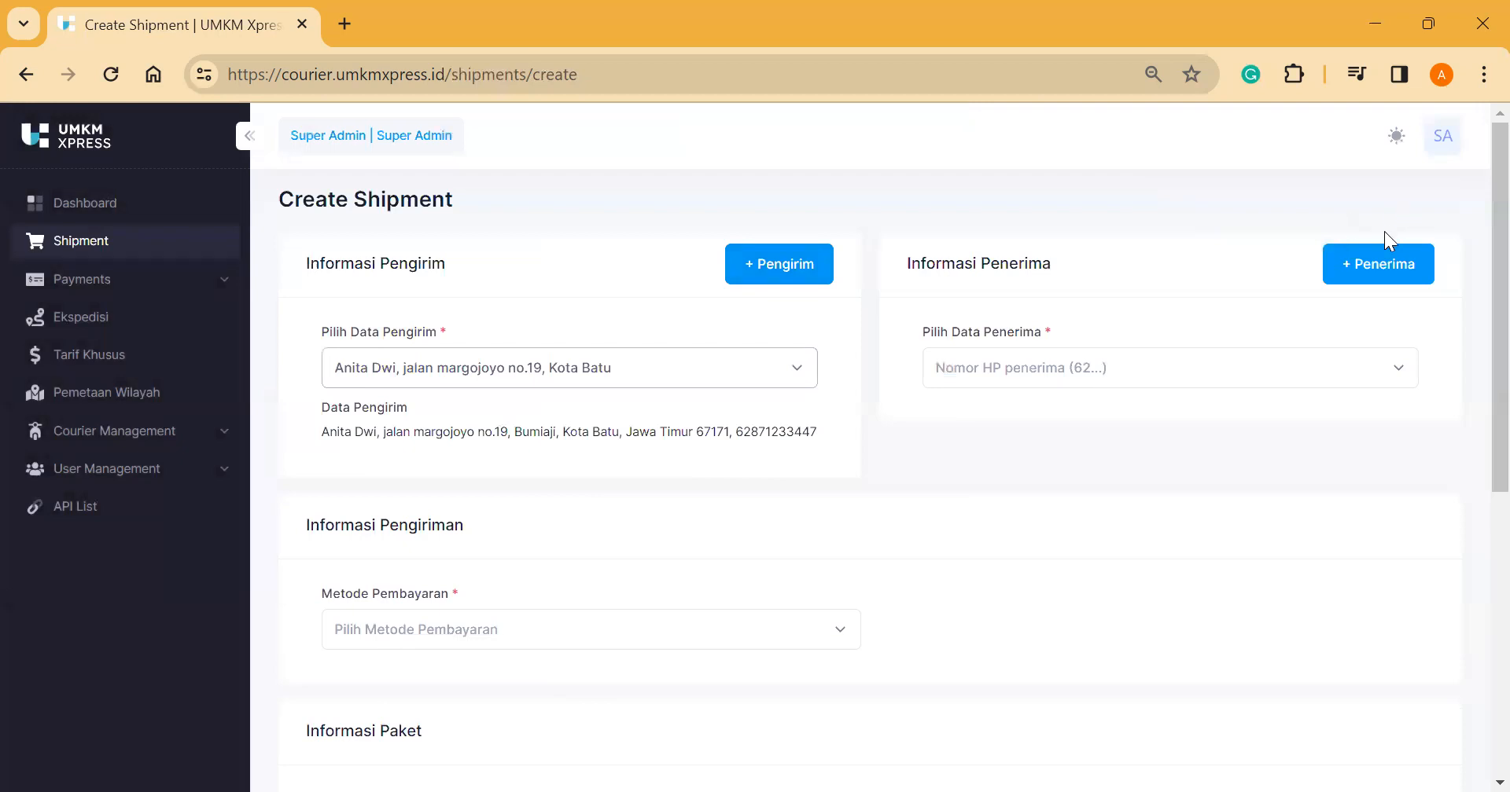
Step: Add a recipient via + Penerima with their name, WhatsApp number and street address
left_click(1377, 280)
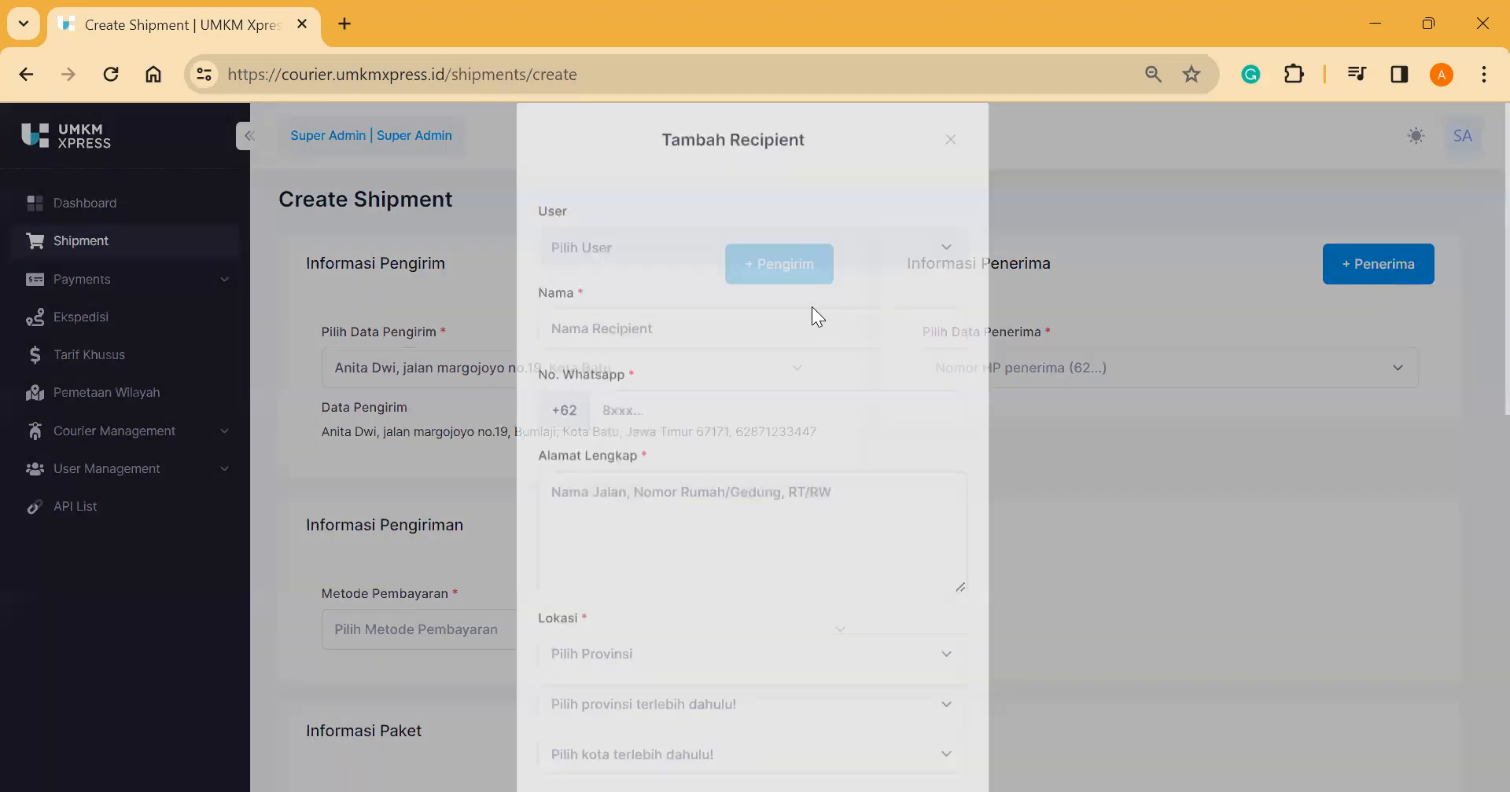
left_click(725, 350)
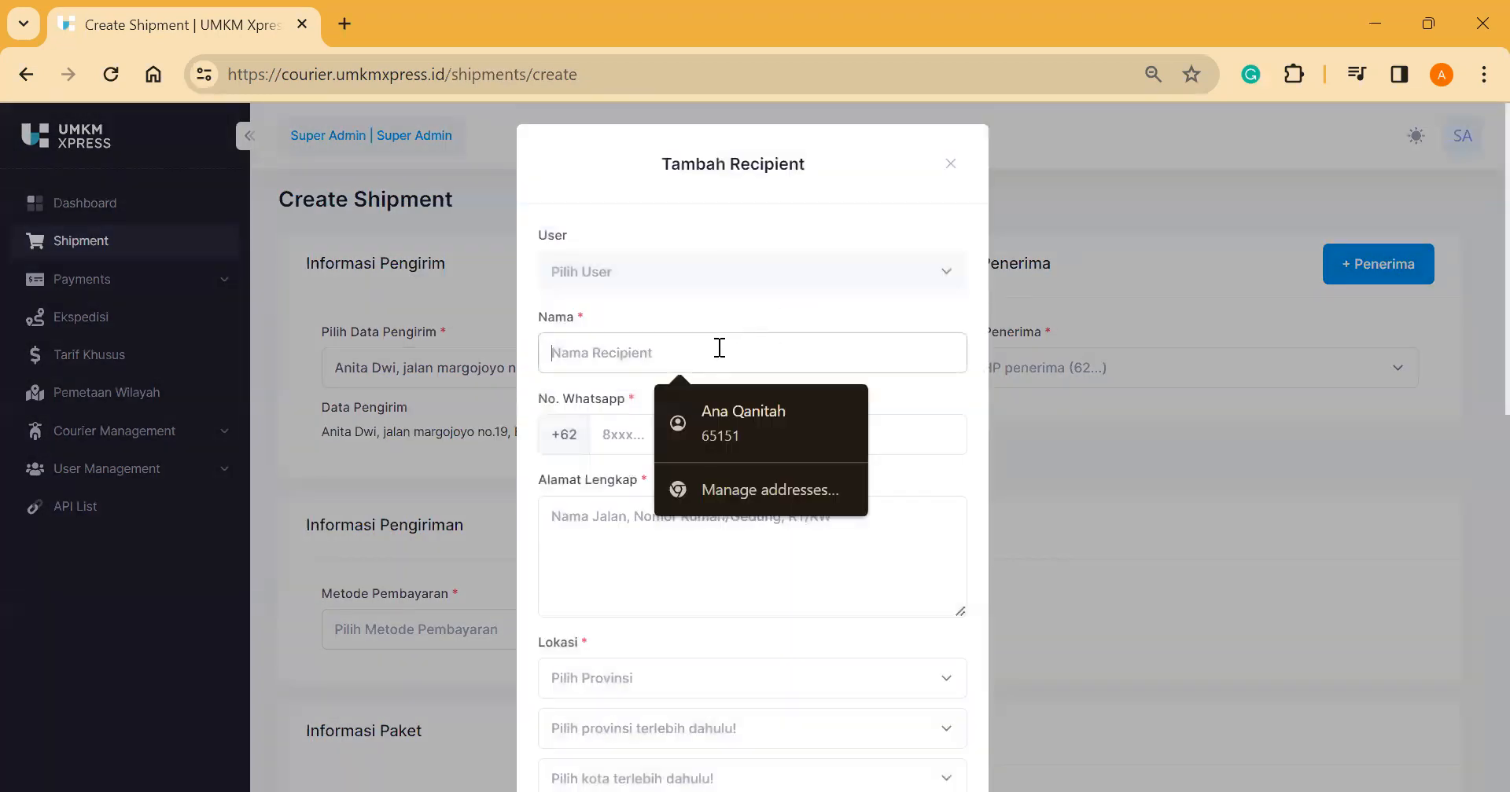
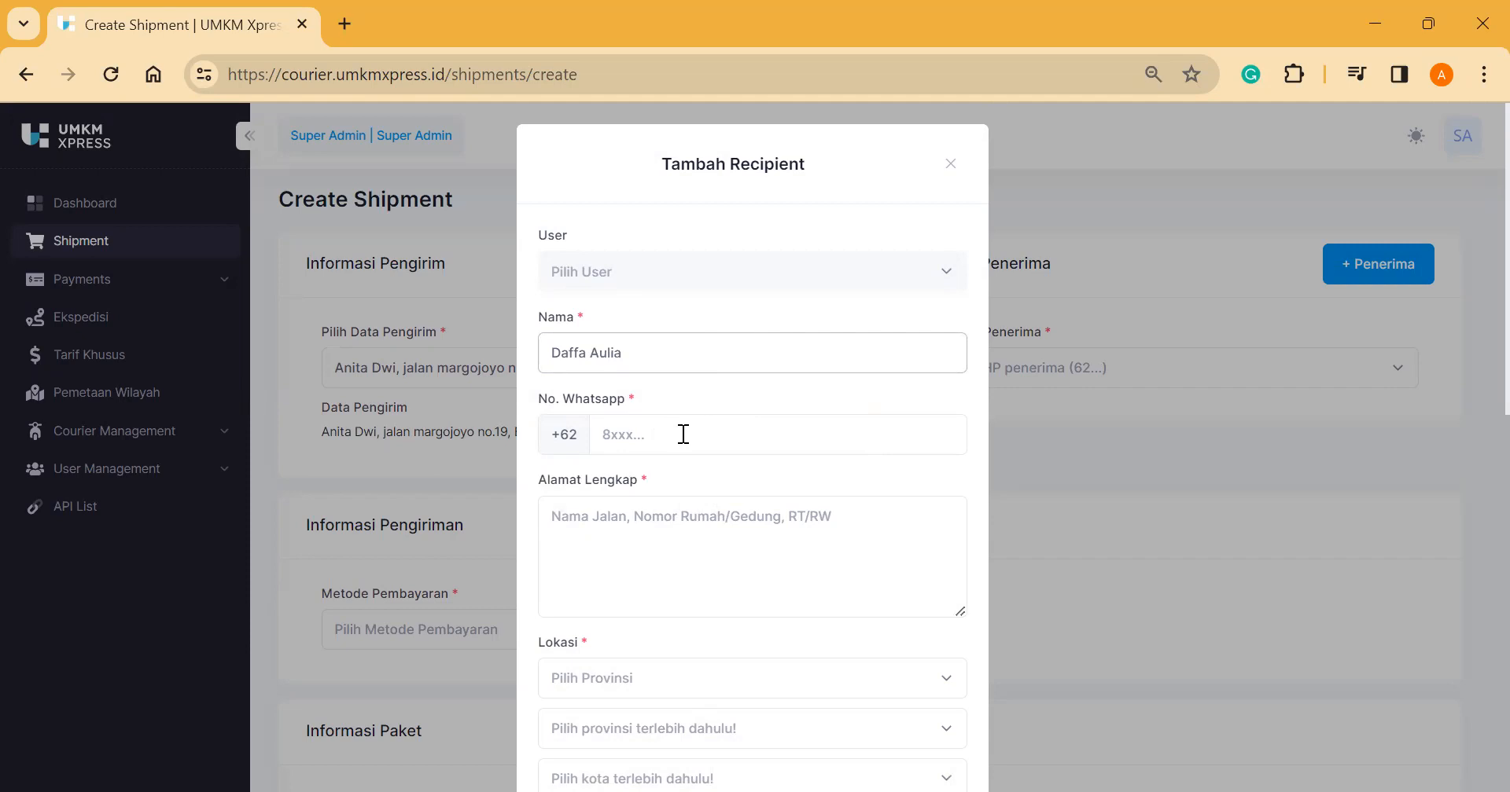
left_click(683, 434)
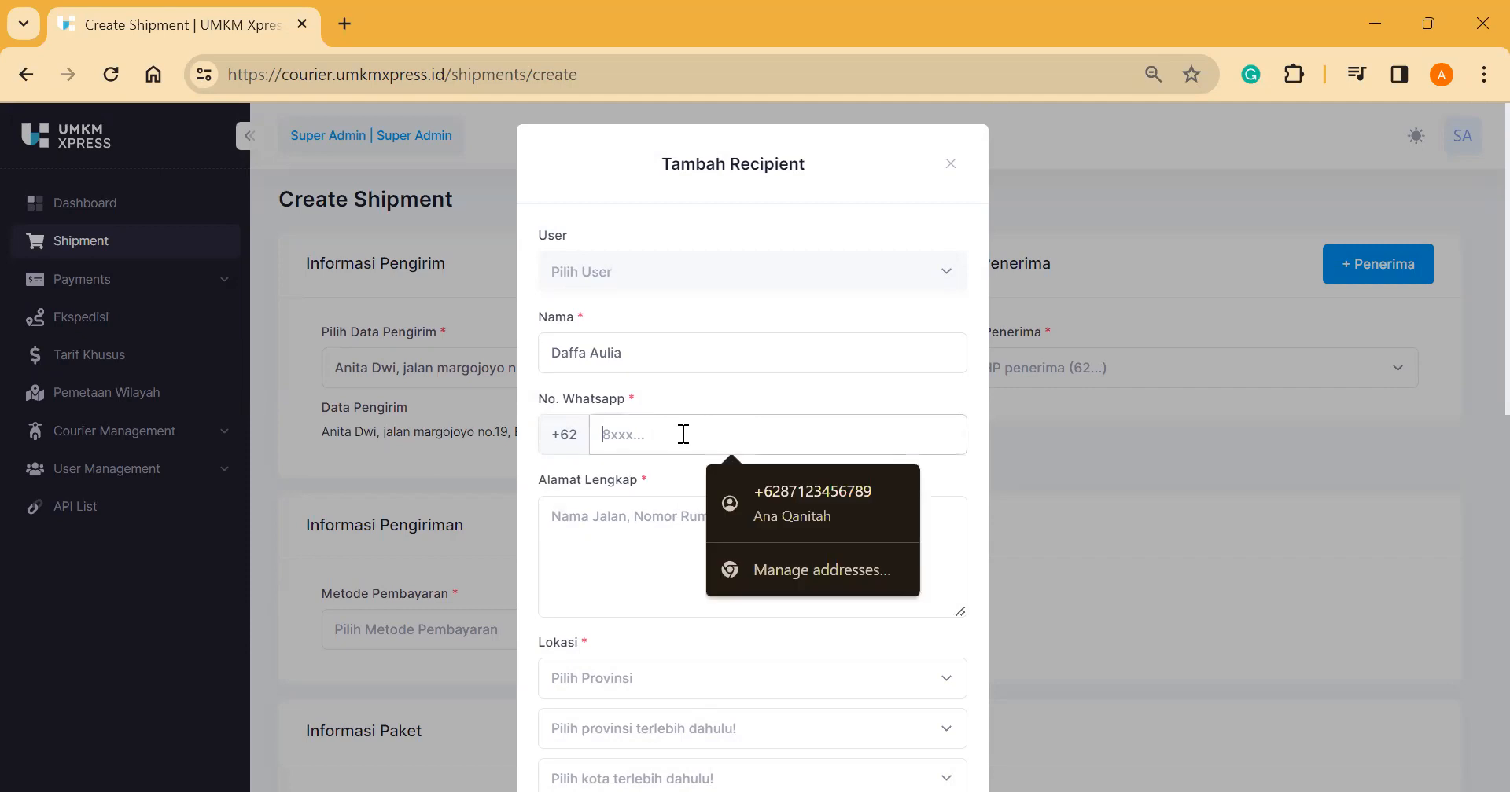
type("87654321")
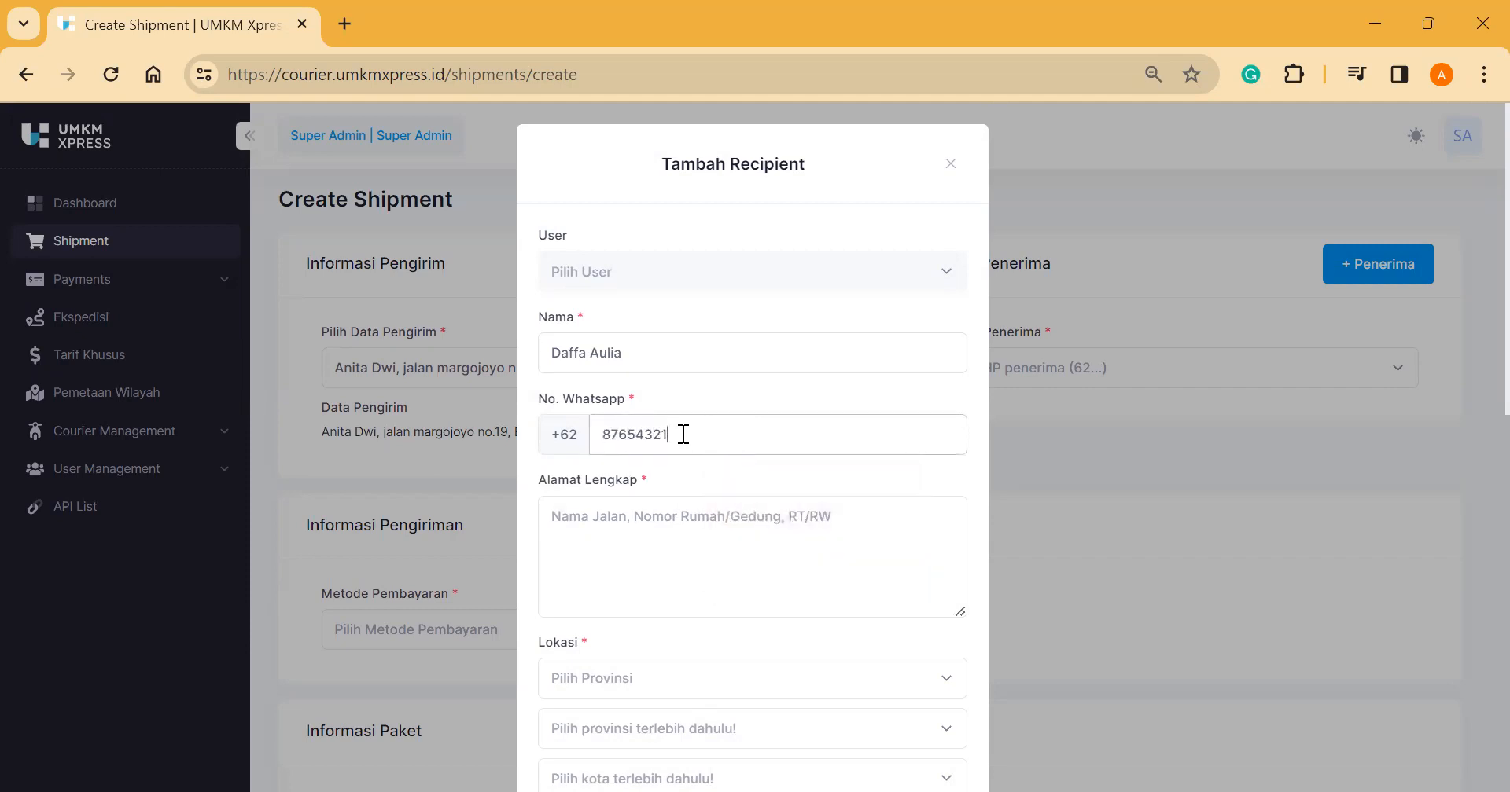
left_click(643, 584)
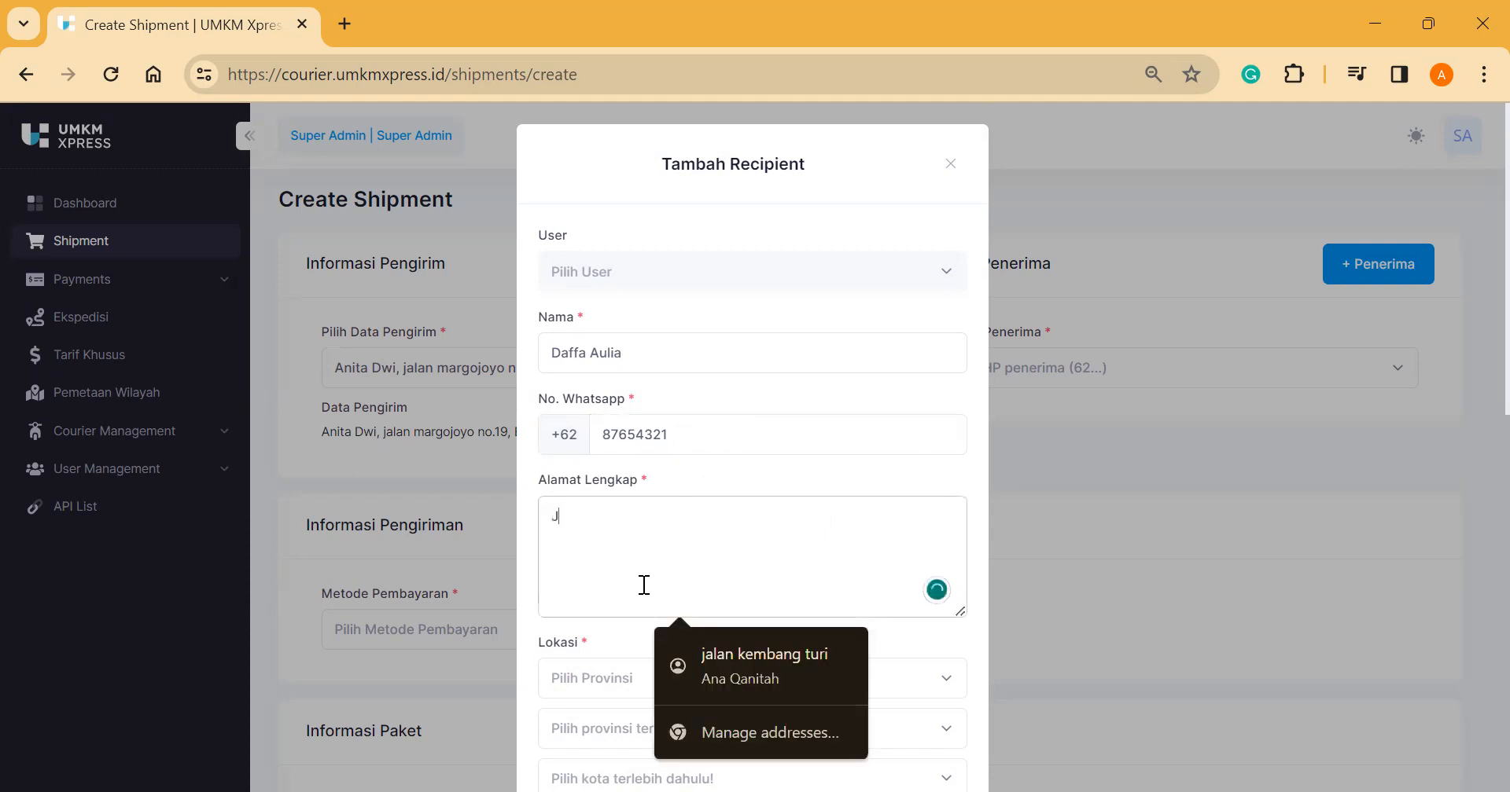
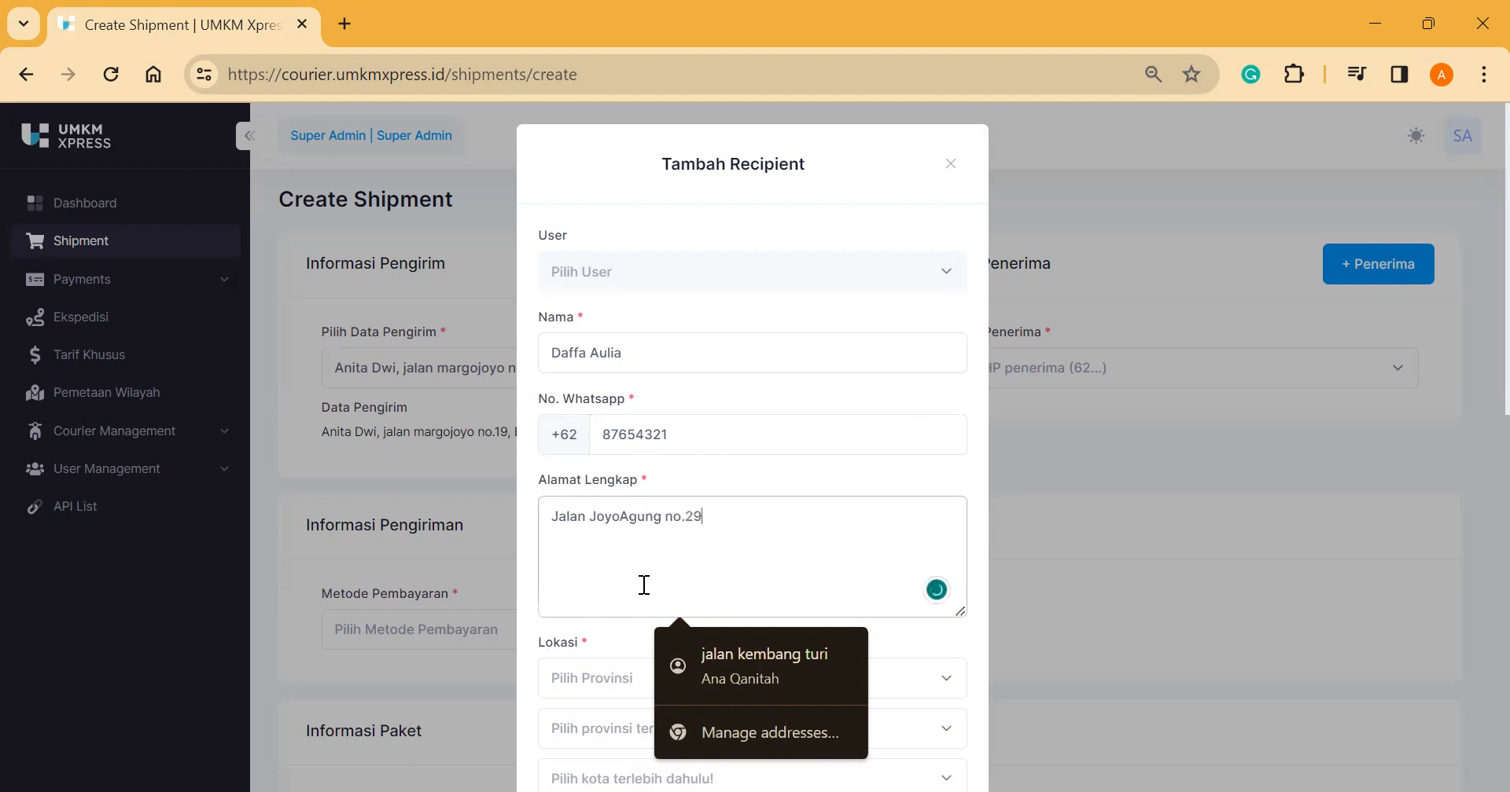
scroll(644, 585, "down", 1)
Step: Set the recipient's location to Jawa Timur, Kota Malang, Kedungkandang
left_click(604, 598)
type("jaw")
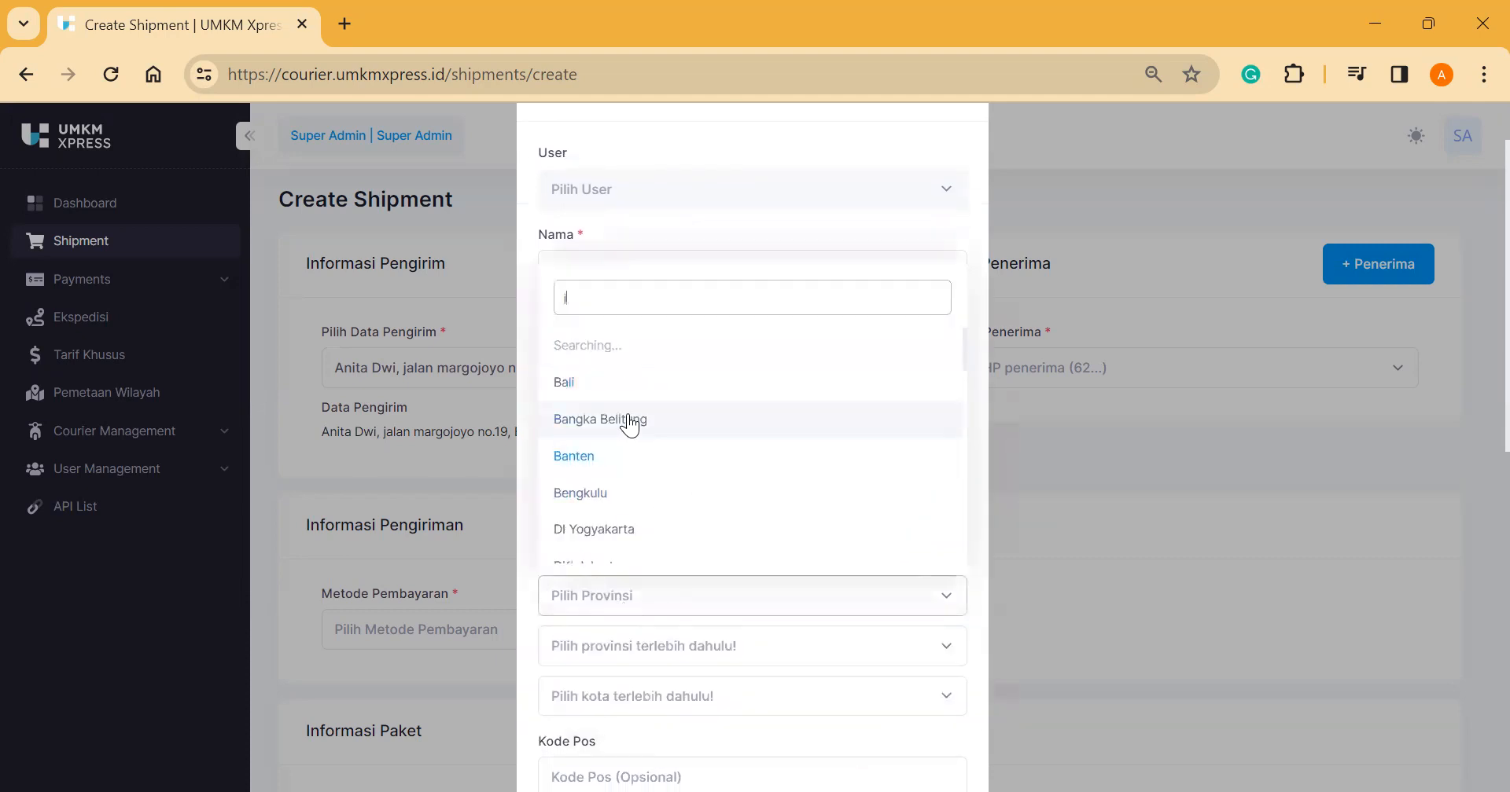
left_click(632, 550)
left_click(626, 646)
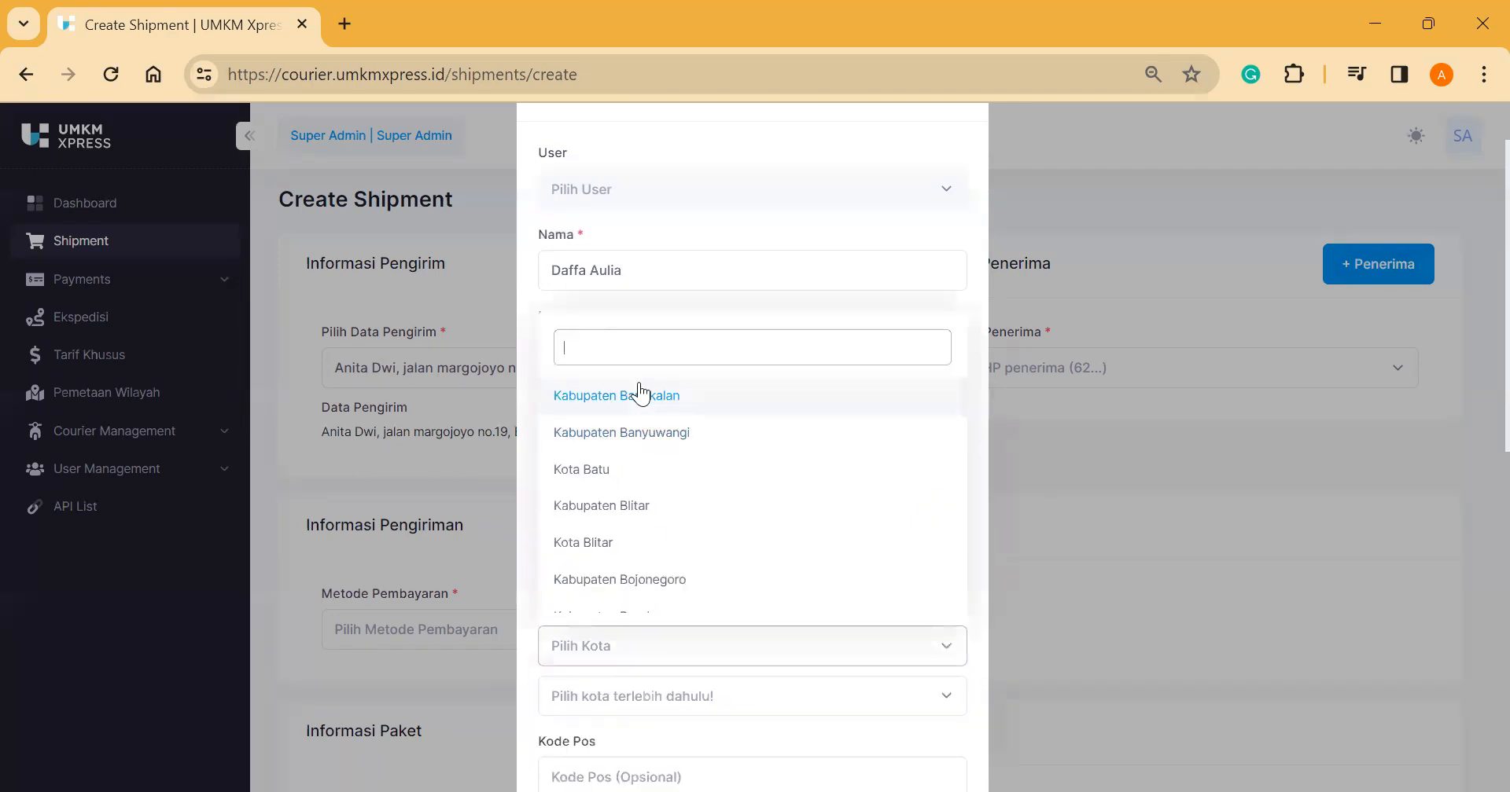
scroll(648, 535, "down", 1)
type("mal")
left_click(629, 569)
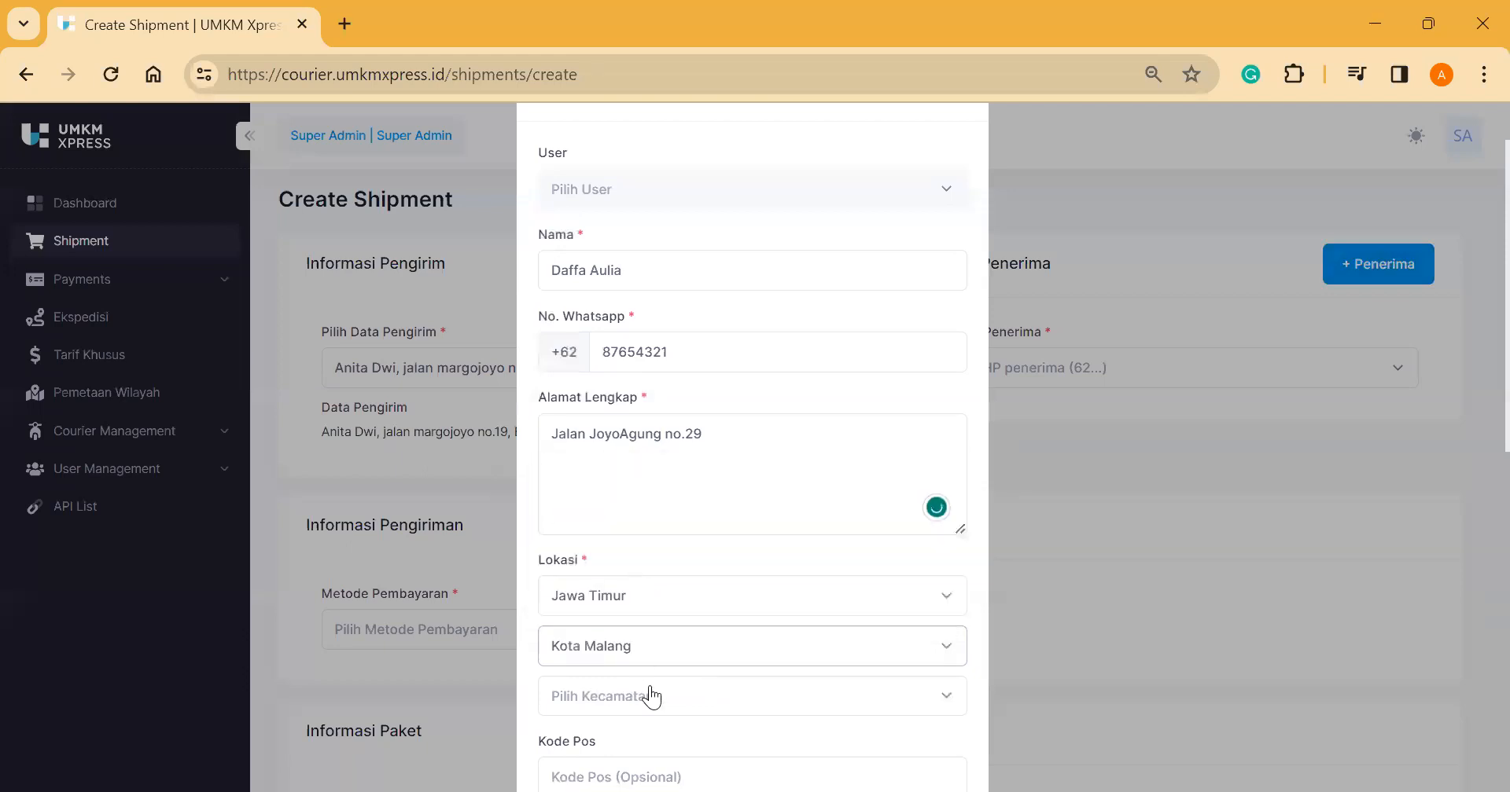
left_click(652, 698)
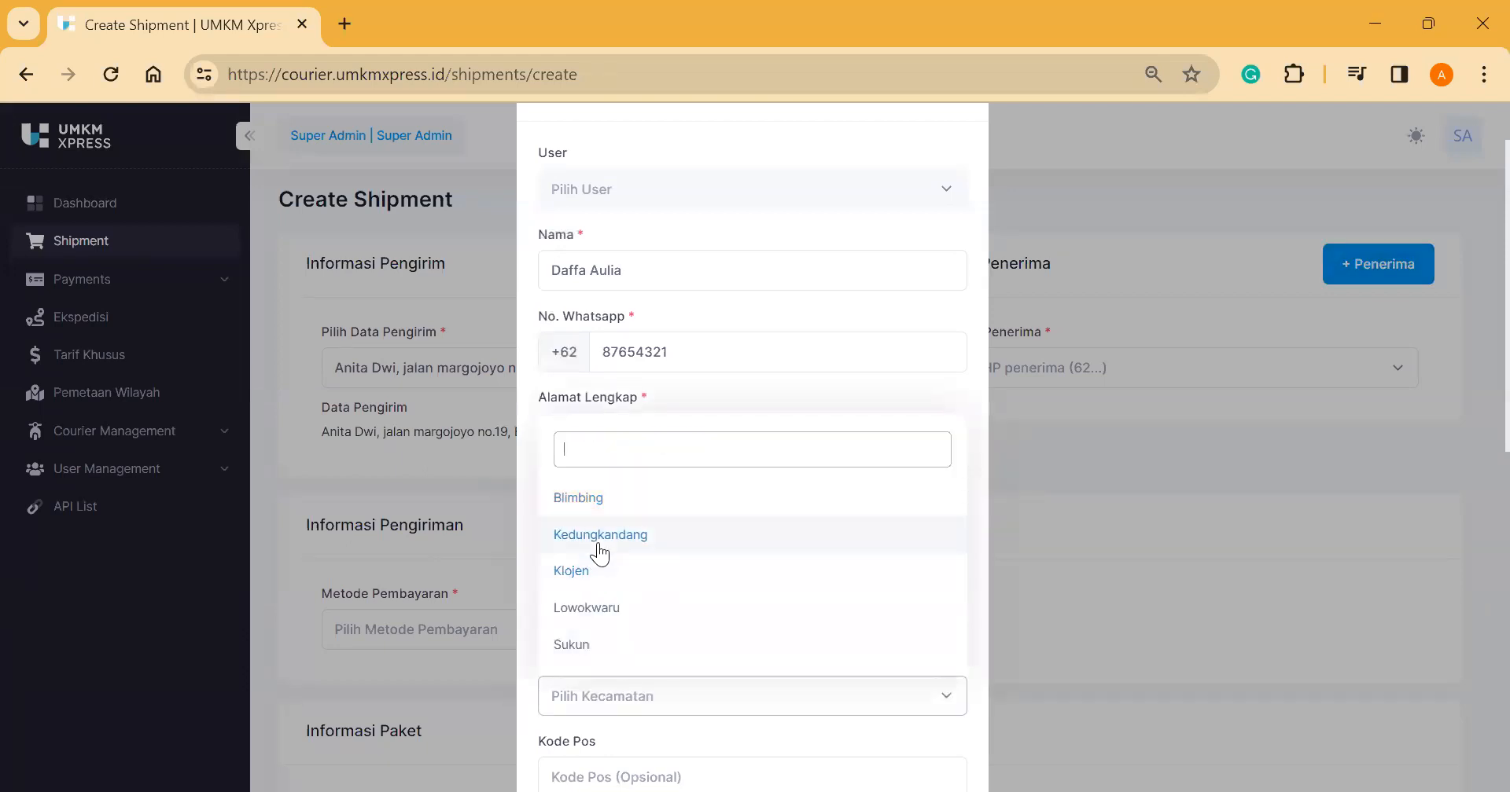
left_click(599, 537)
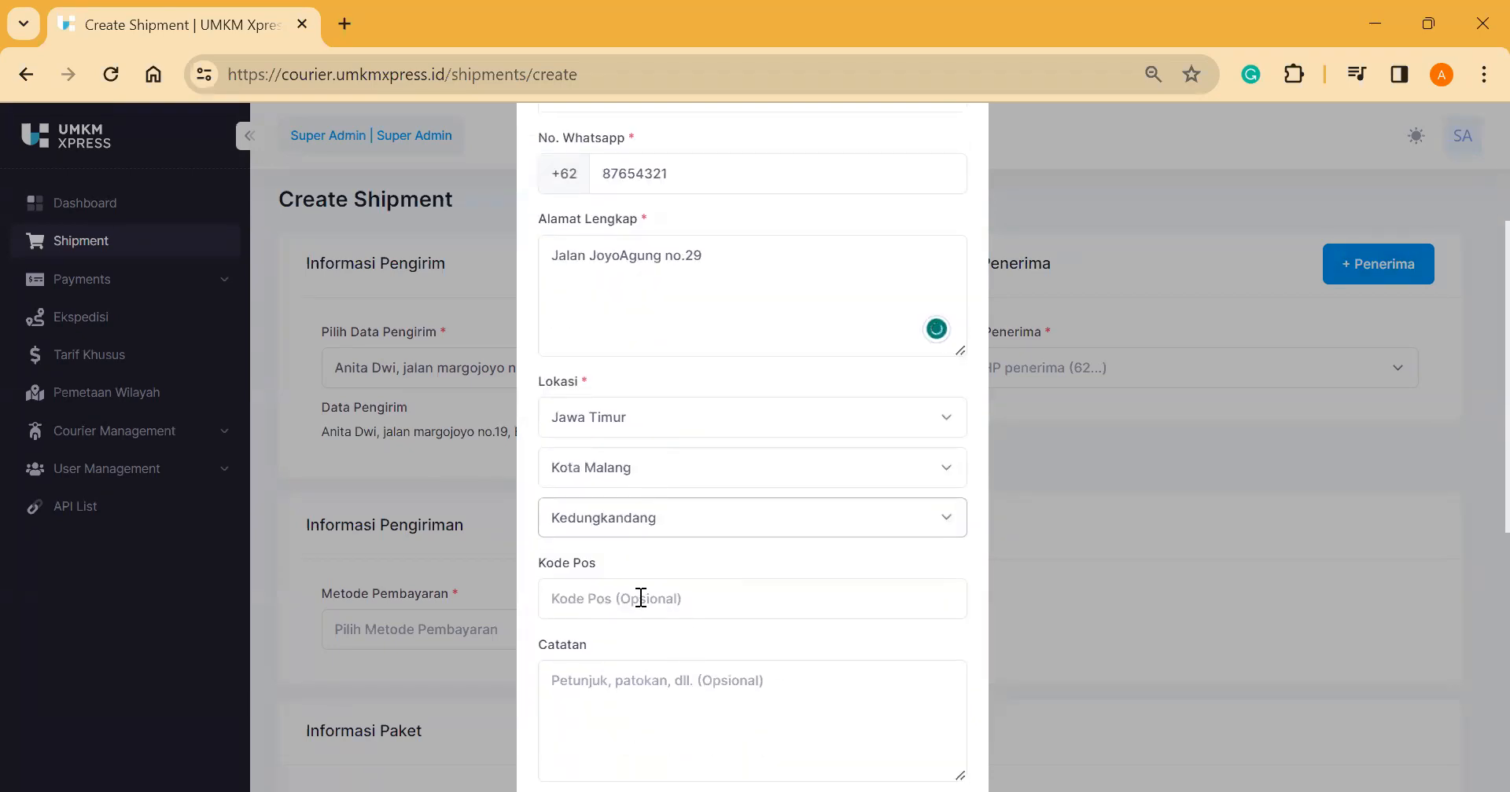
Step: Accept the suggested postcode 65151 and save the new recipient
left_click(640, 596)
left_click(692, 648)
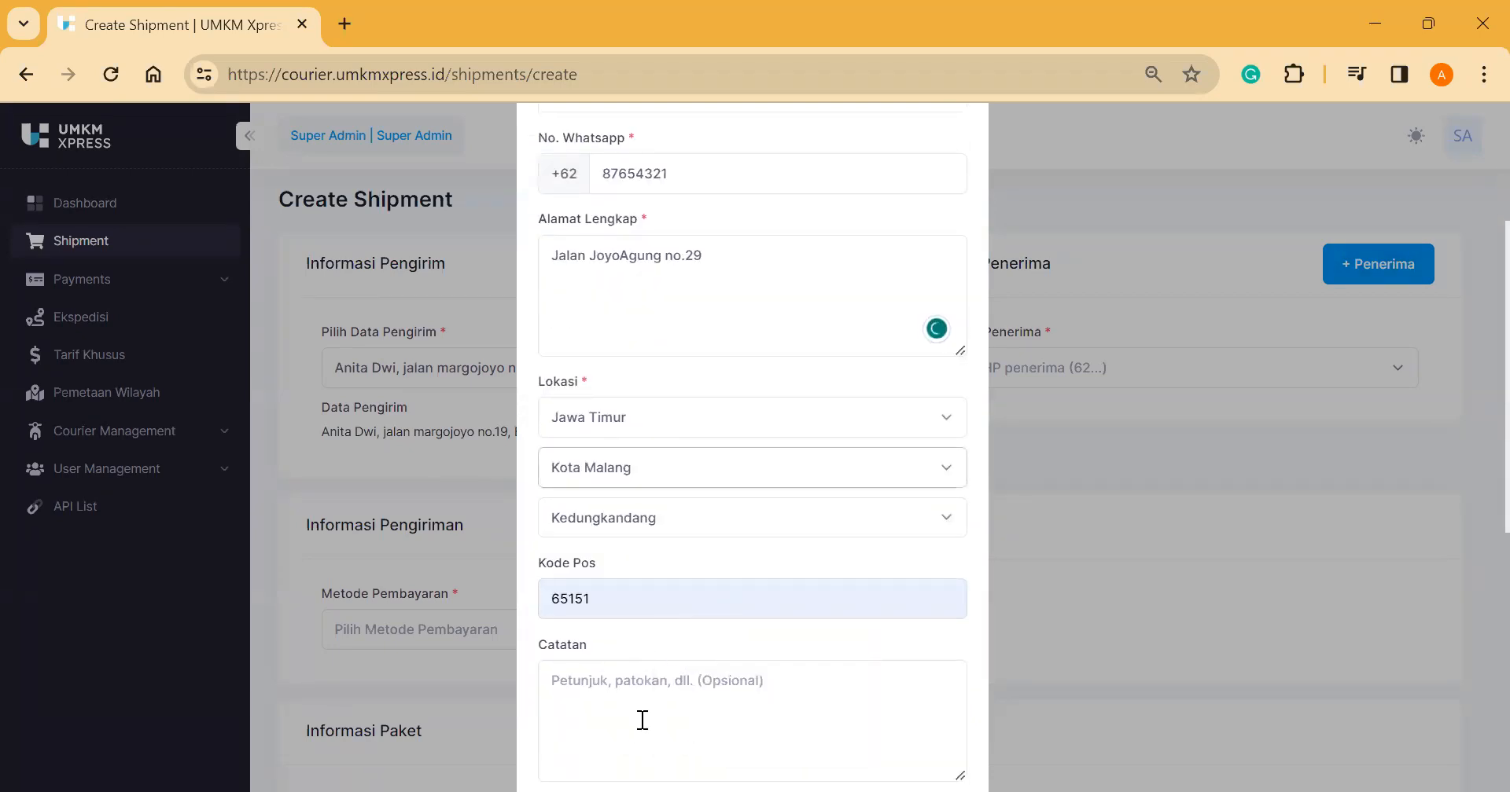
scroll(641, 720, "down", 2)
left_click(642, 626)
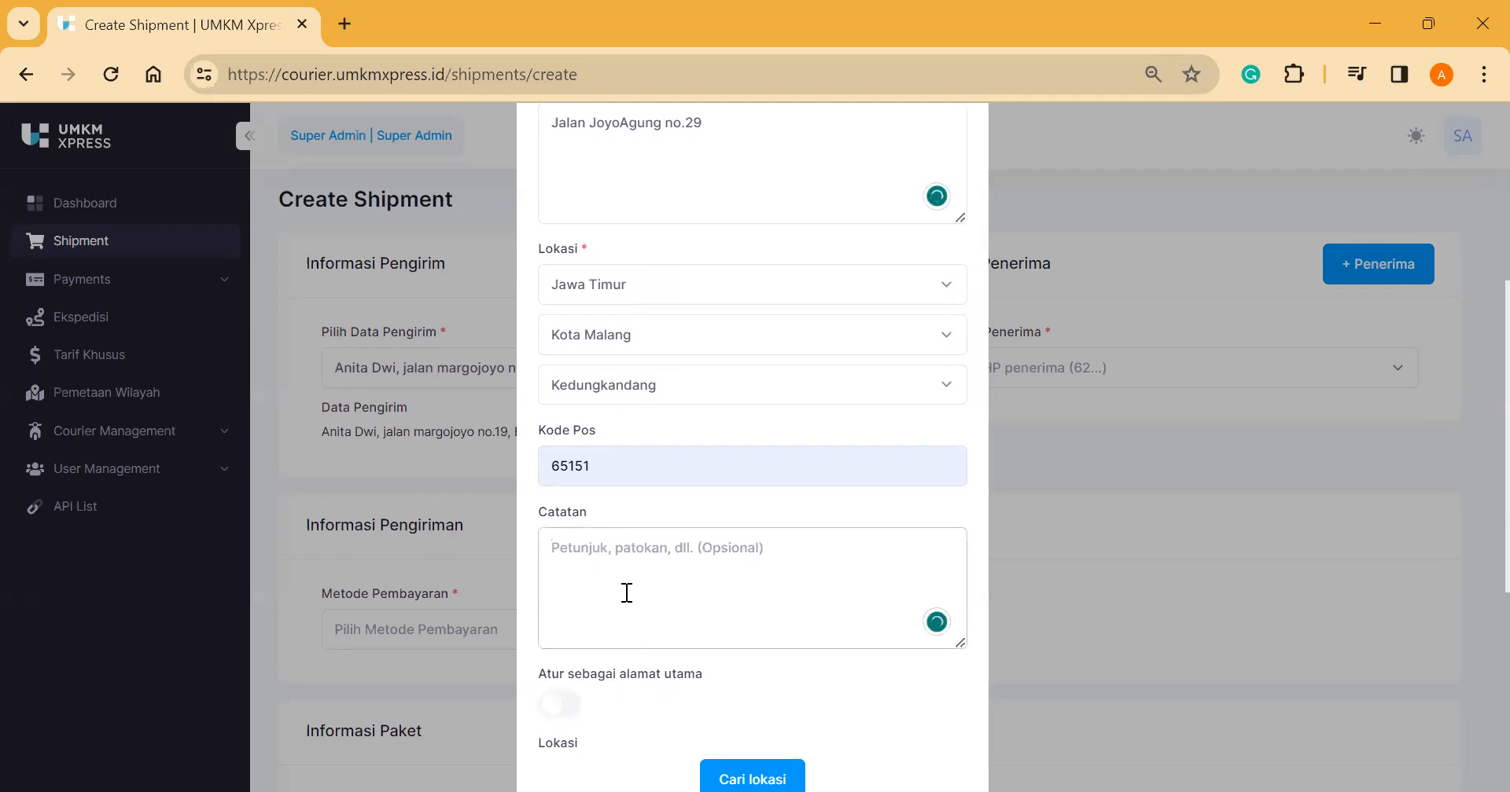
scroll(751, 542, "down", 1)
scroll(755, 567, "down", 5)
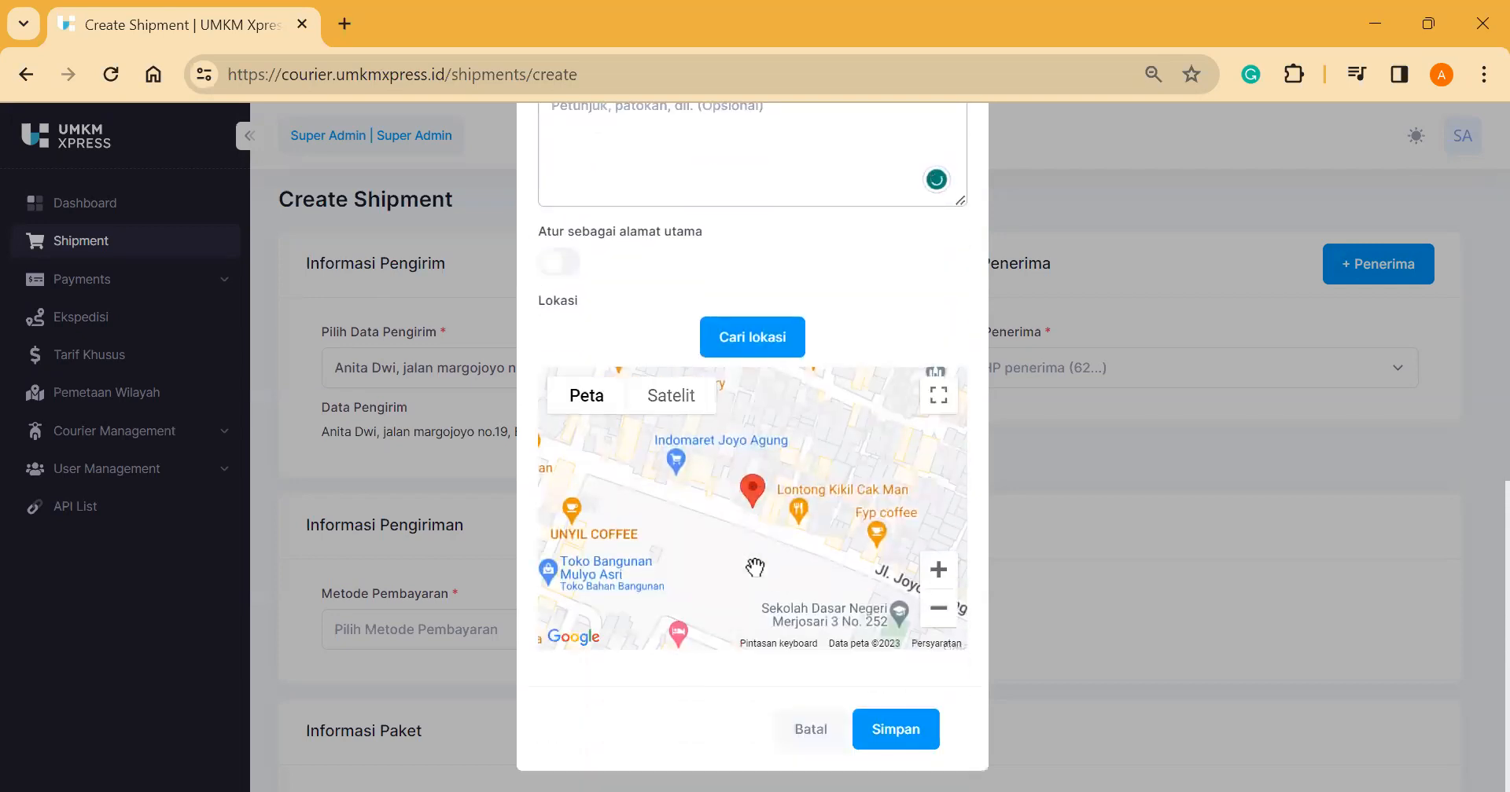
left_click(917, 743)
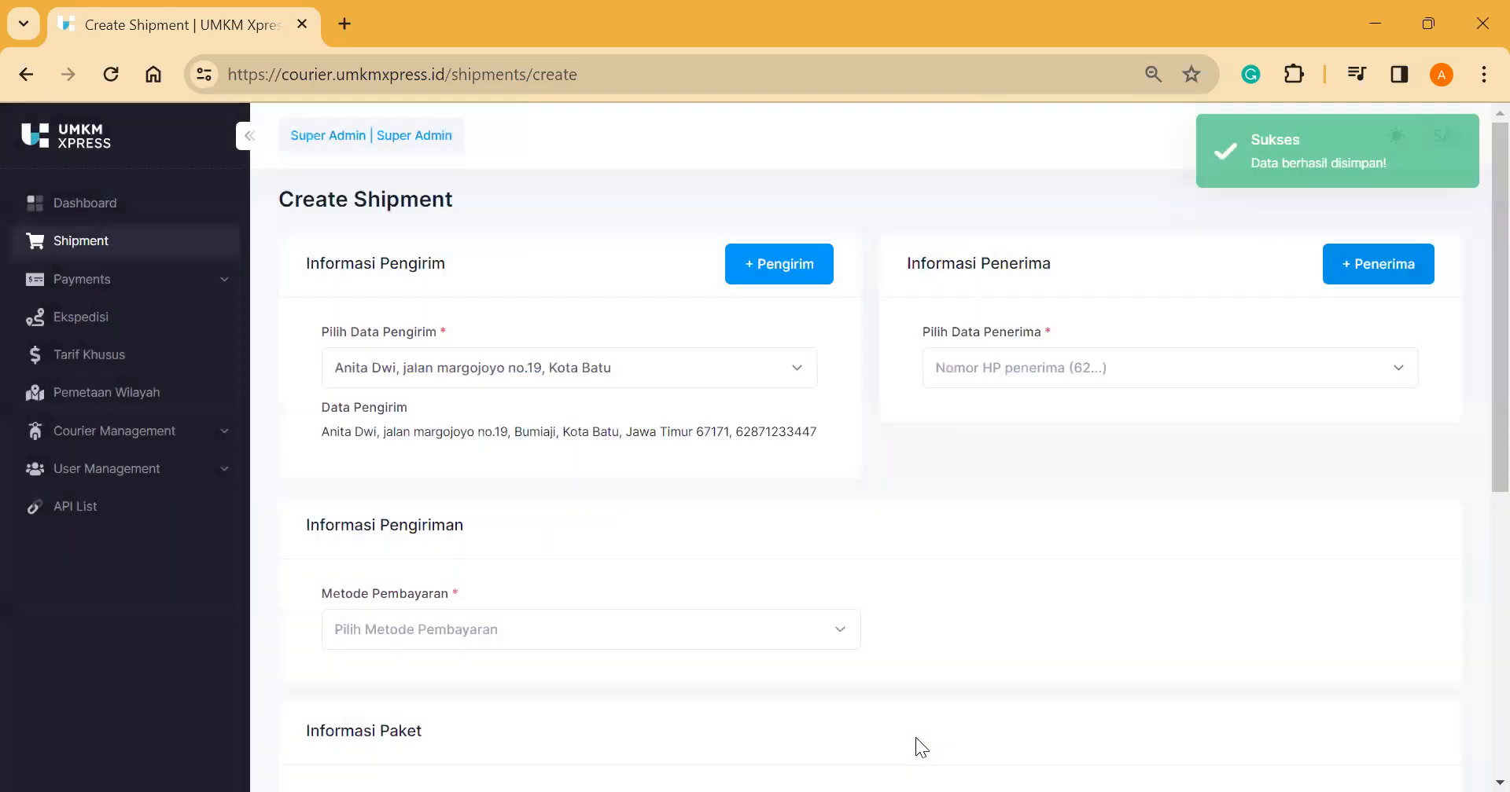
Step: Select the new recipient, Courier UMKM Xpress, and React Bank payment
left_click(1183, 367)
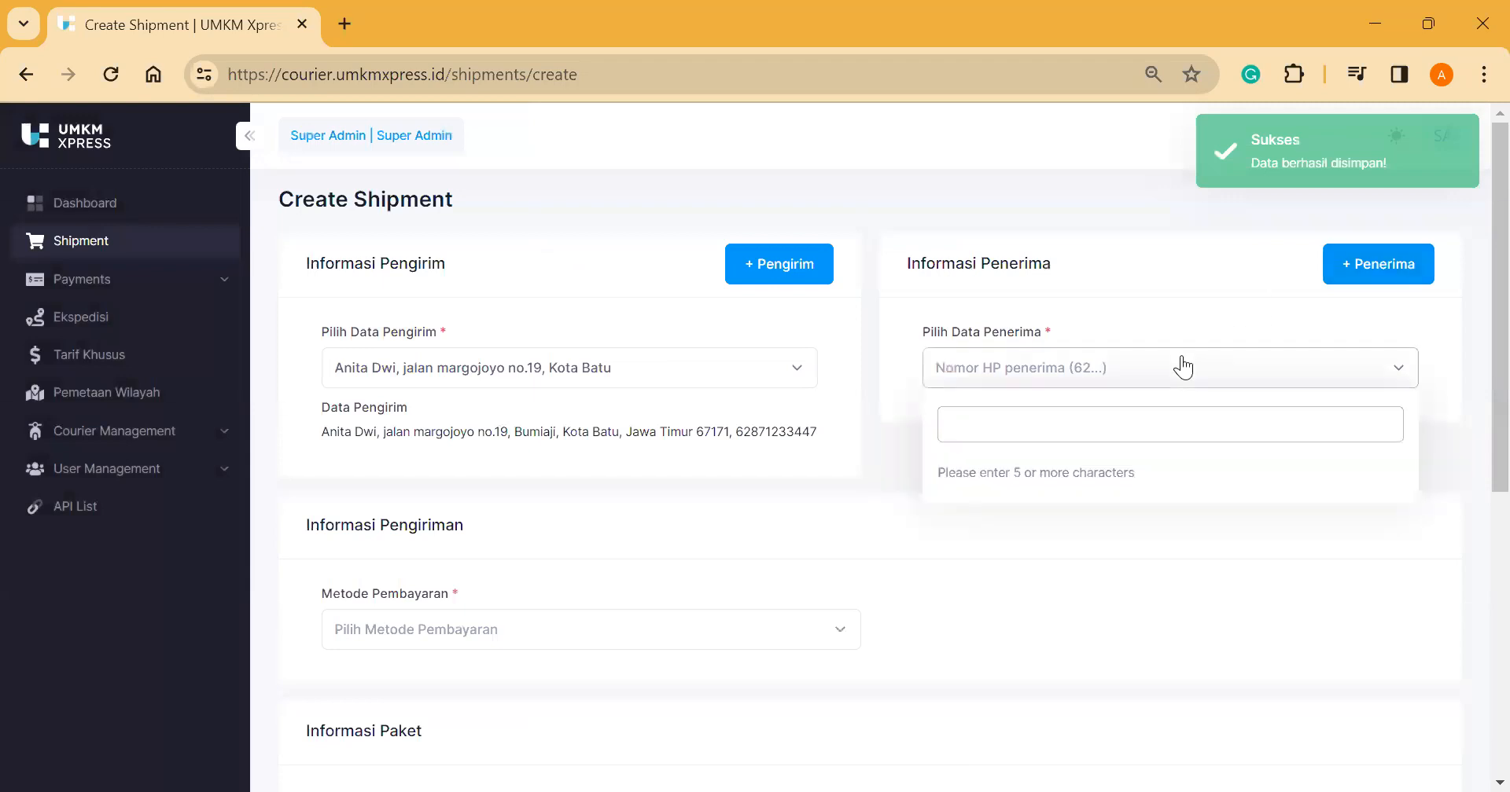
type("62876")
left_click(1155, 472)
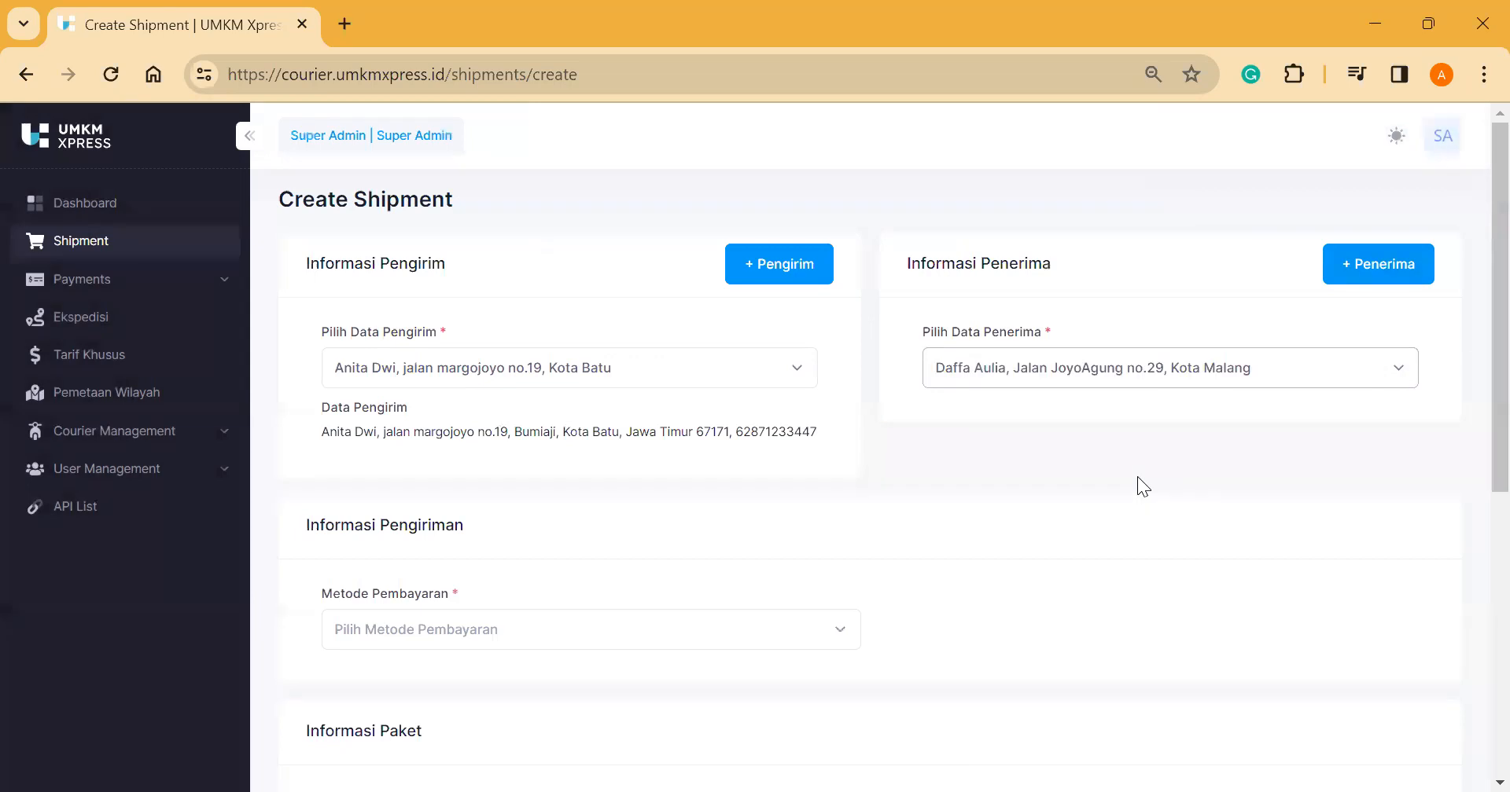
scroll(789, 598, "down", 1)
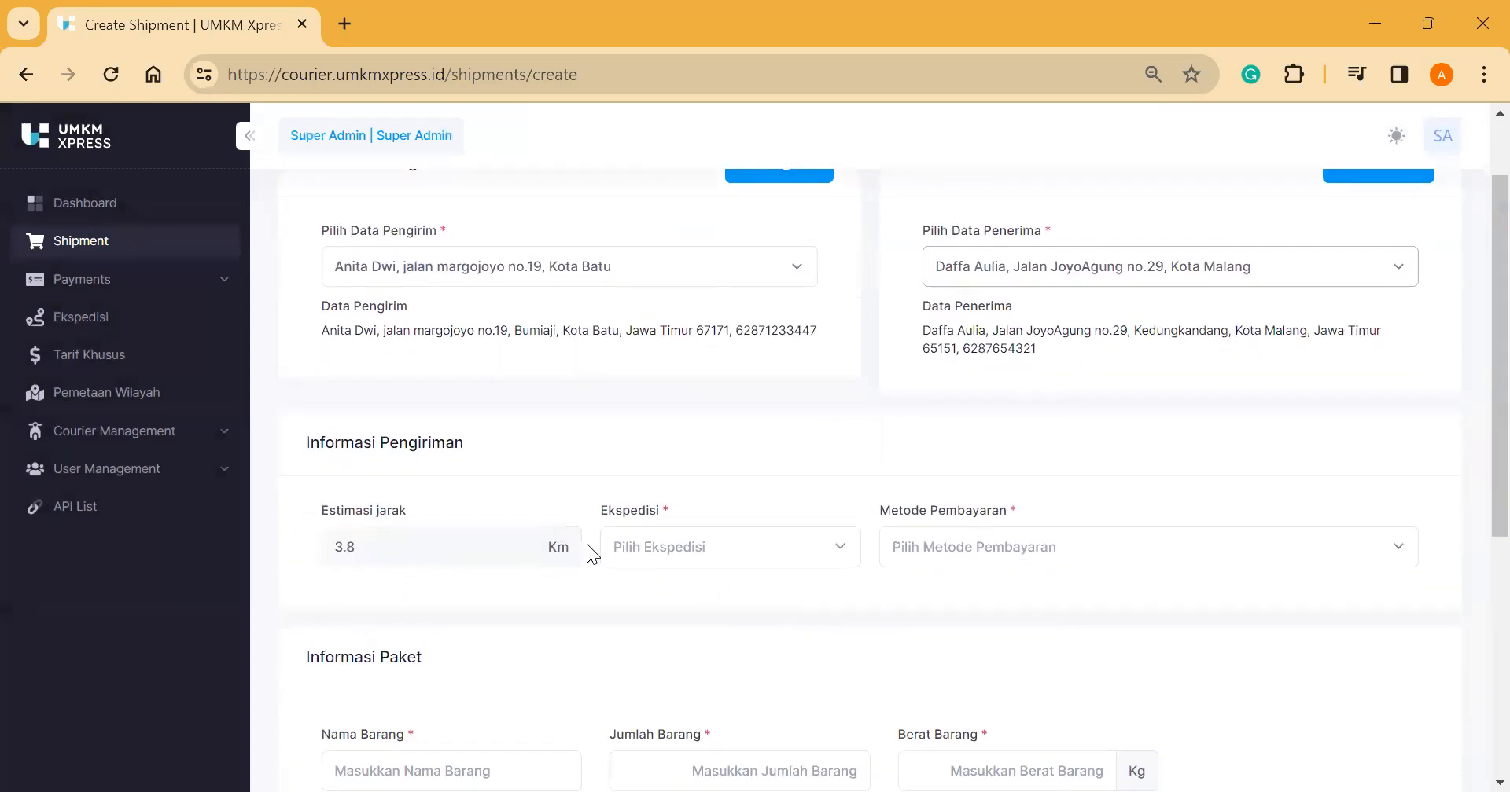
left_click(715, 547)
left_click(746, 653)
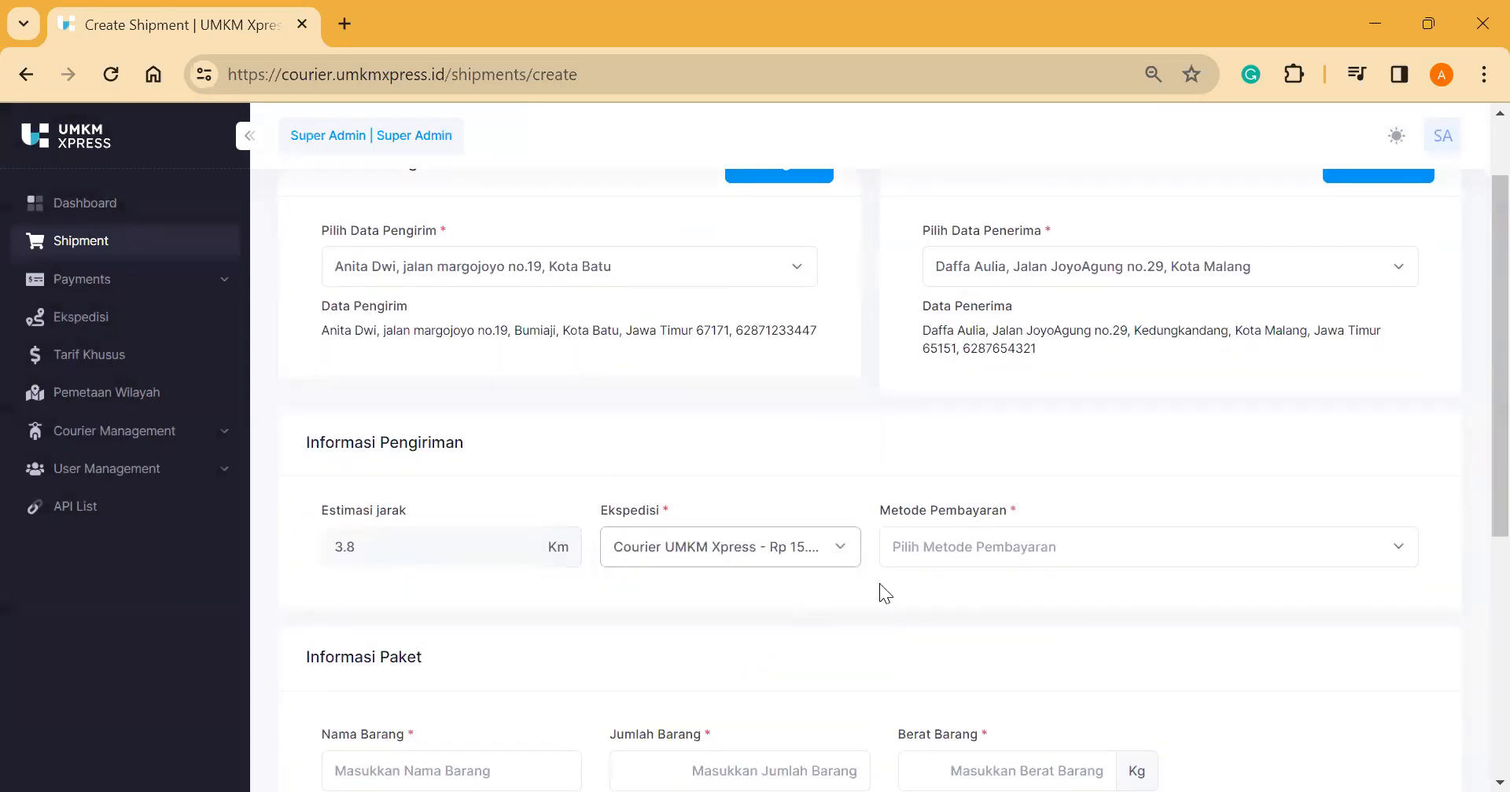
left_click(932, 560)
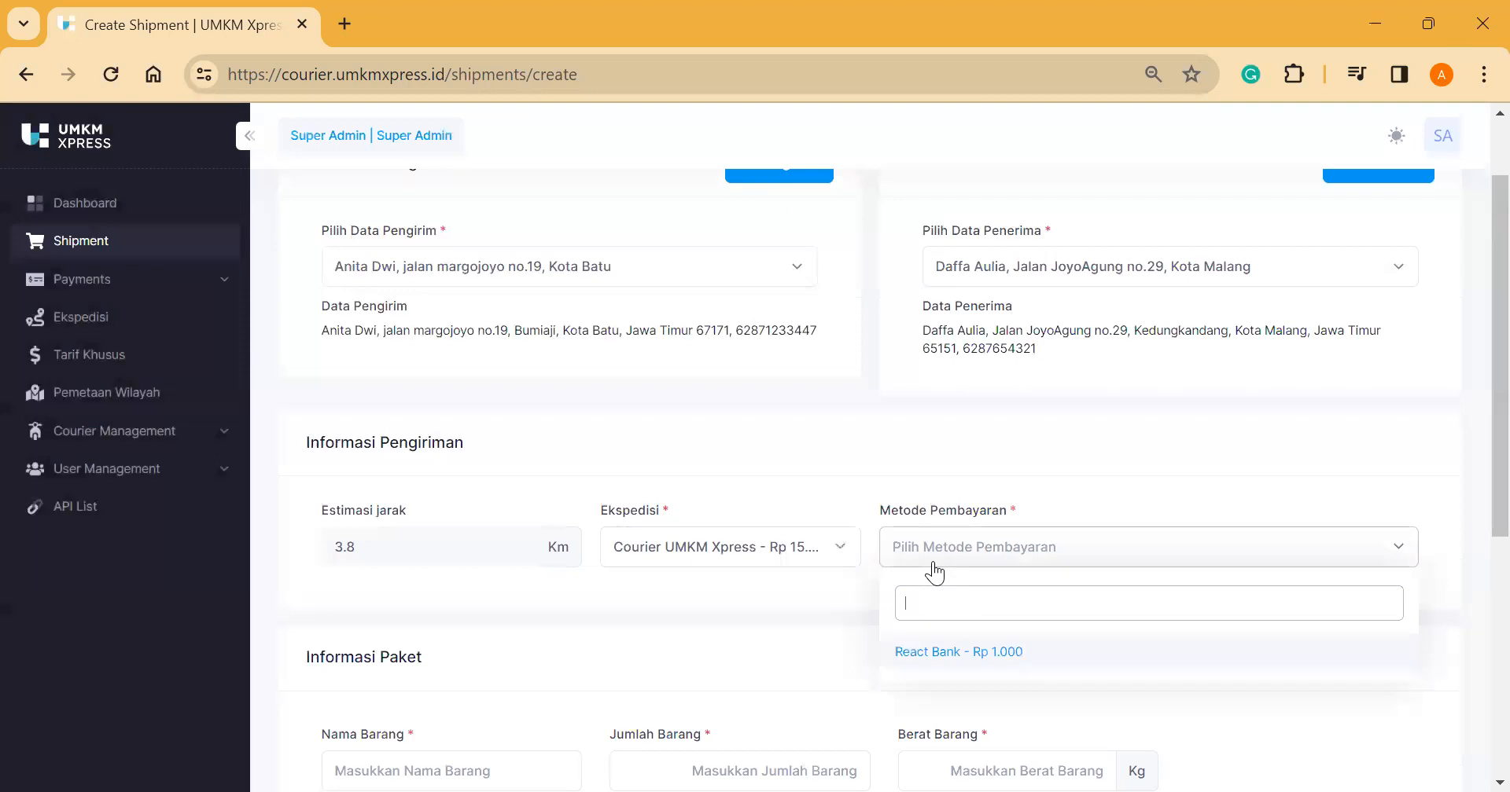
left_click(982, 652)
scroll(960, 645, "down", 2)
Step: Set the item to Baju, quantity 8, weight 1 kg
left_click(540, 578)
left_click(527, 629)
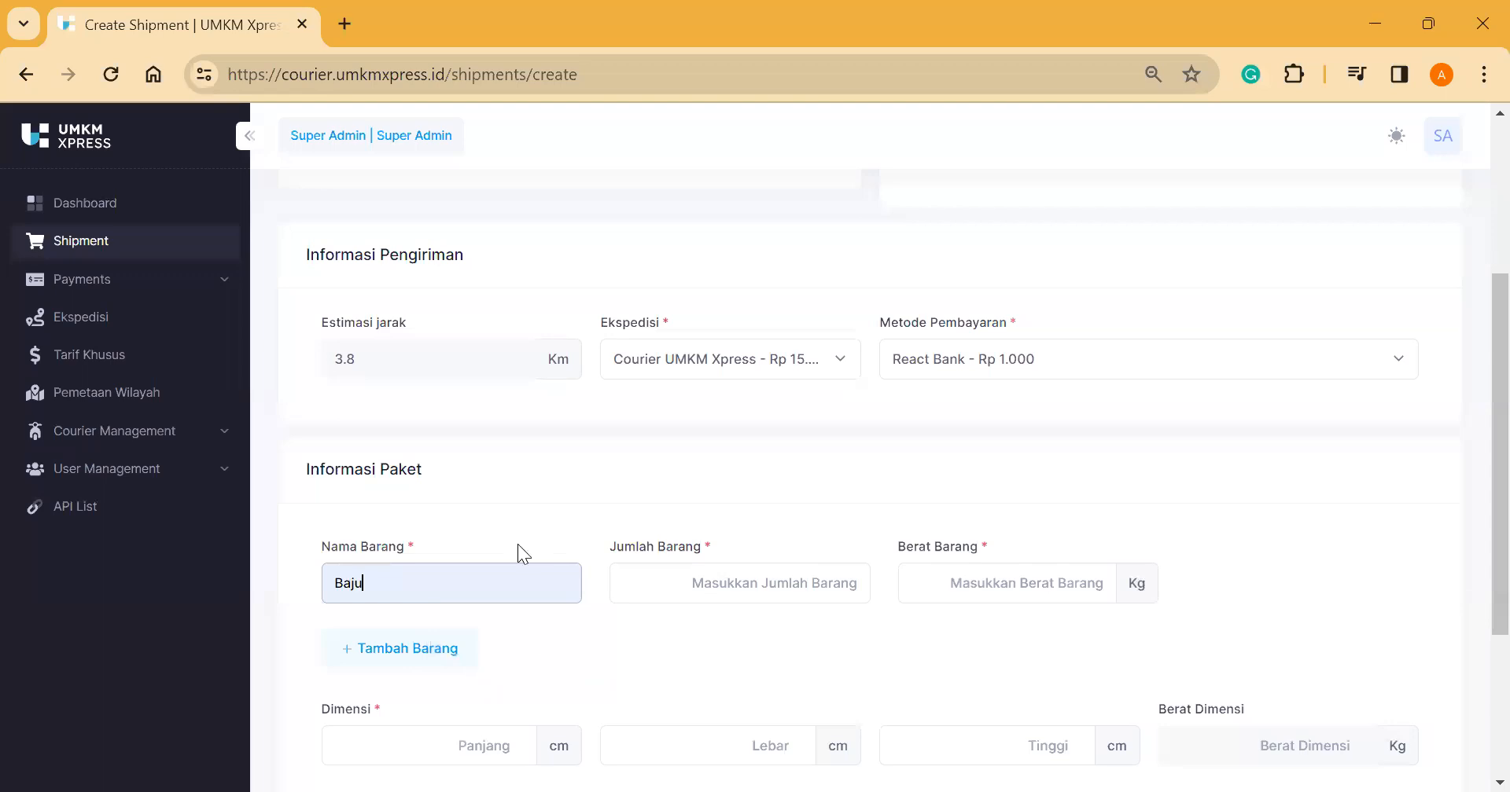
left_click(708, 573)
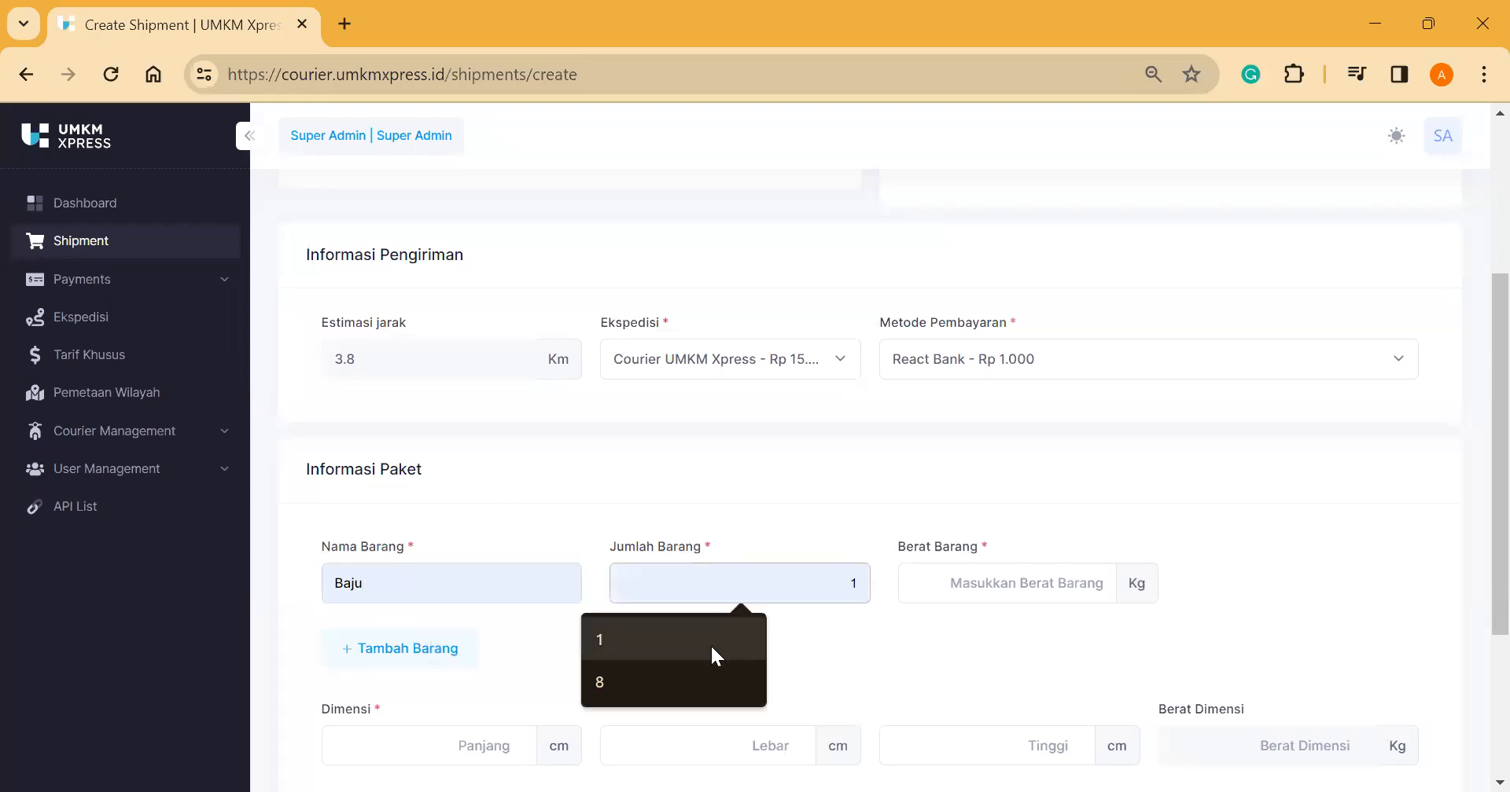
left_click(717, 674)
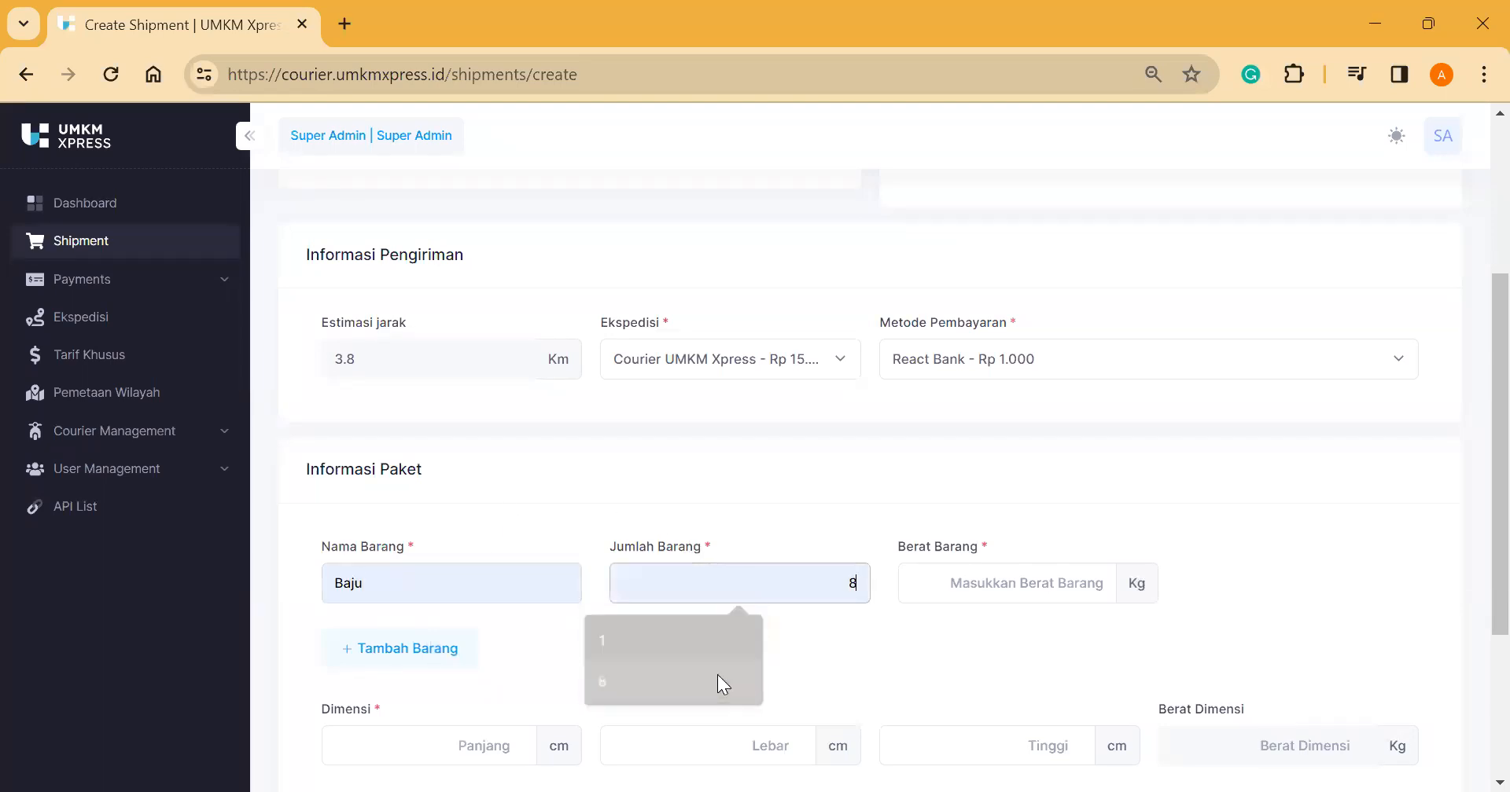
left_click(998, 587)
left_click(938, 679)
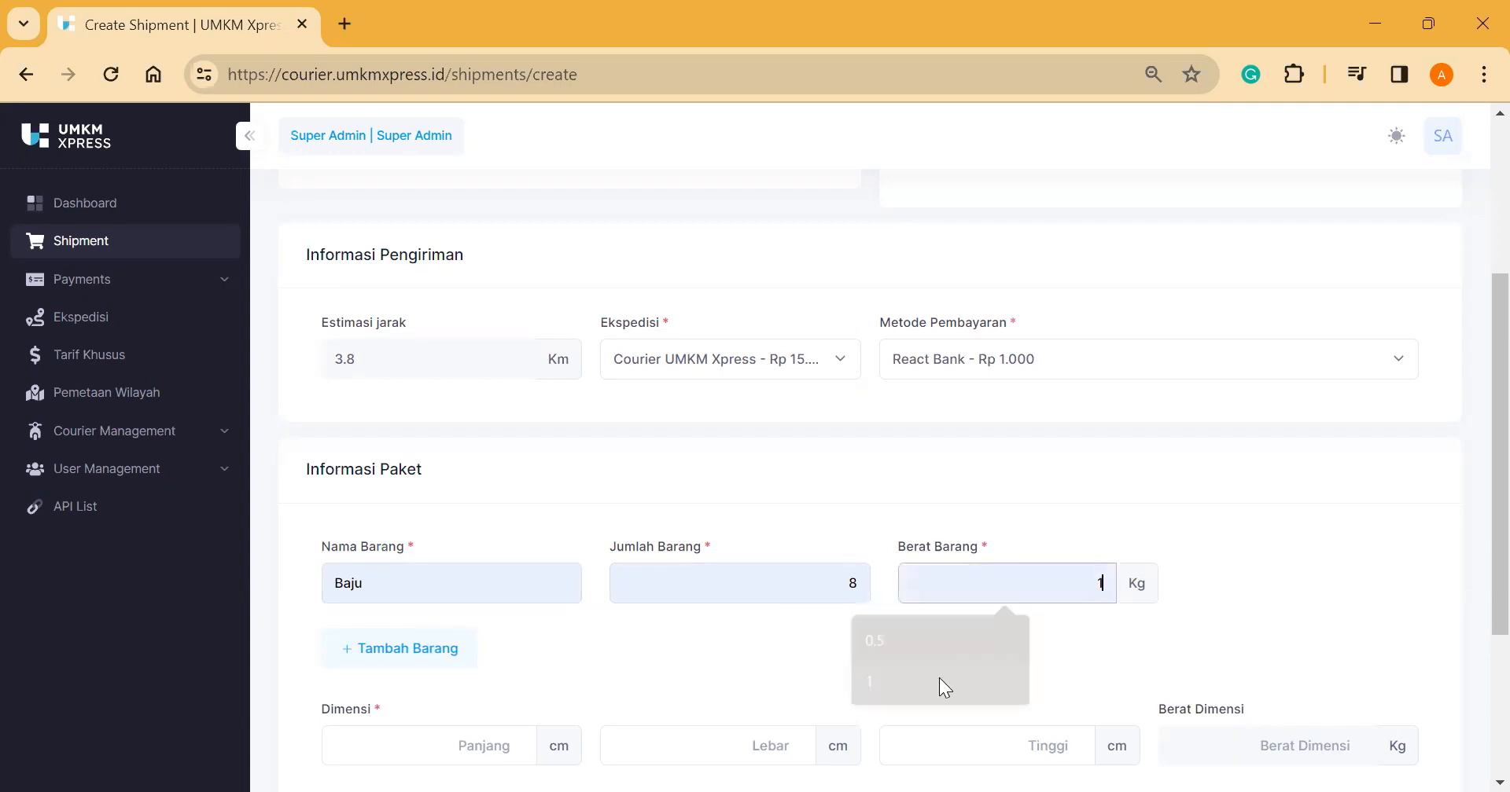
Step: Set package dimensions to 10 × 70 × 155 cm
scroll(937, 676, "down", 3)
left_click(480, 543)
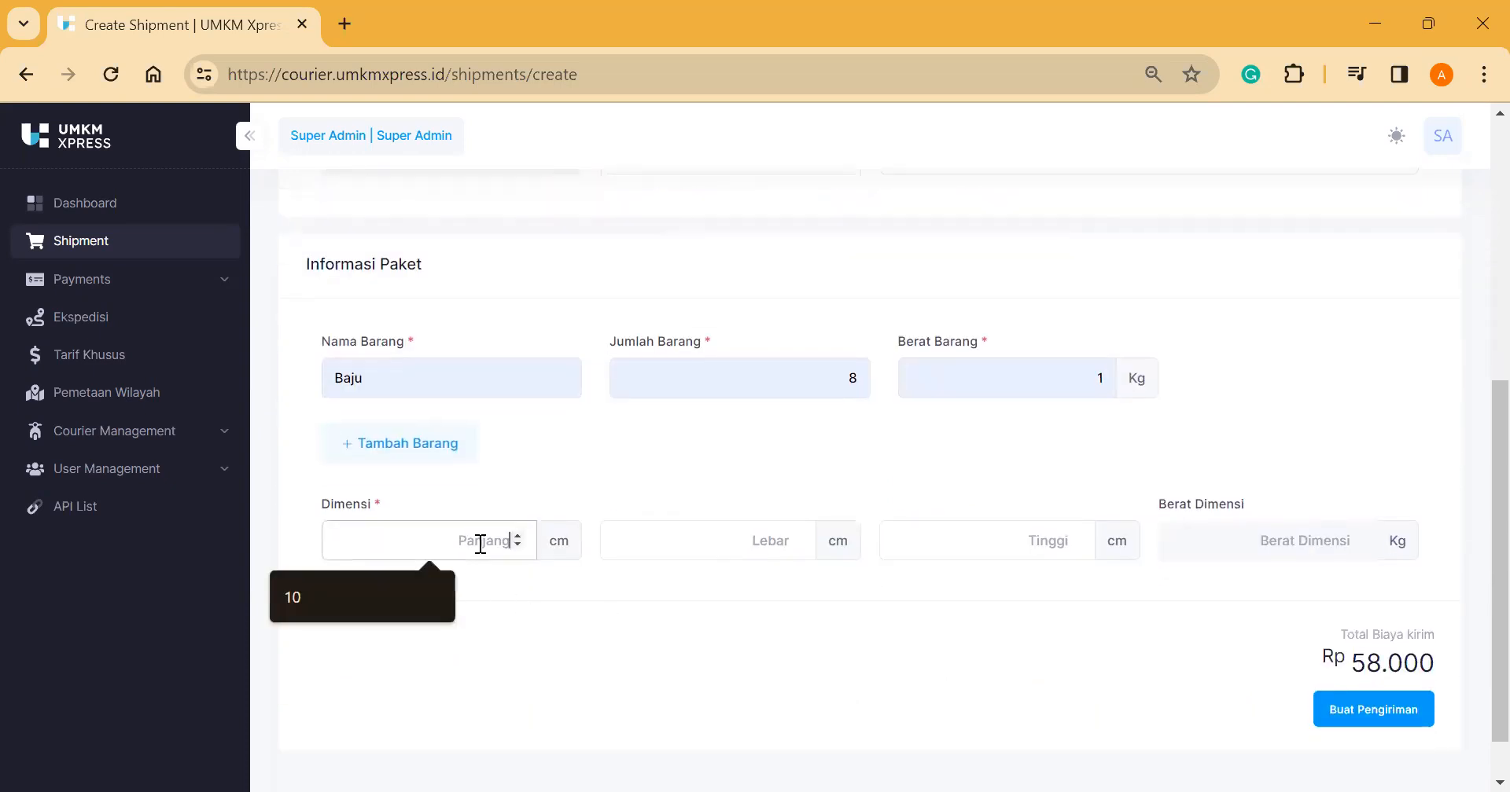
left_click(417, 583)
left_click(672, 553)
left_click(662, 581)
left_click(933, 537)
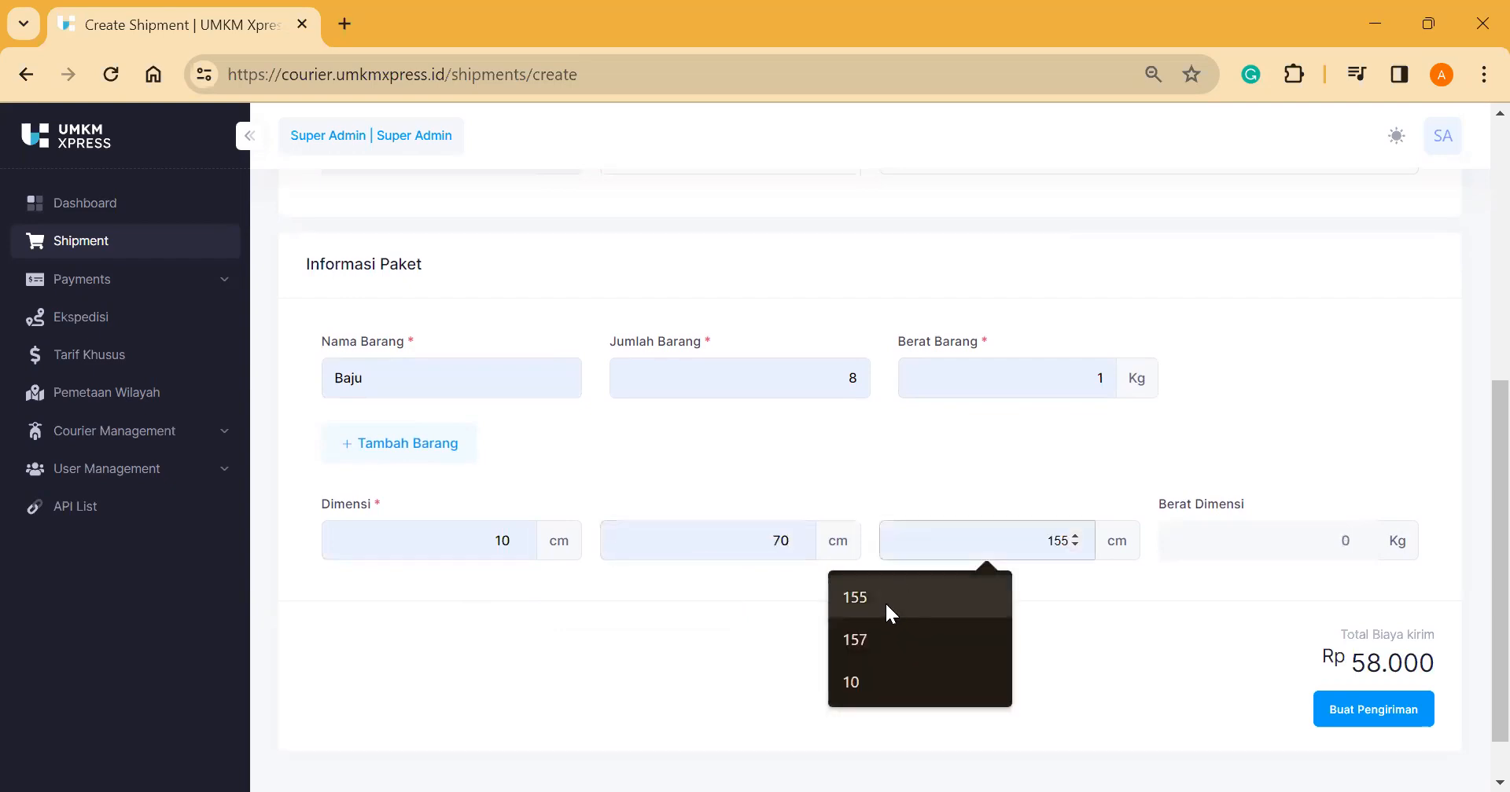
left_click(887, 613)
scroll(1258, 653, "down", 1)
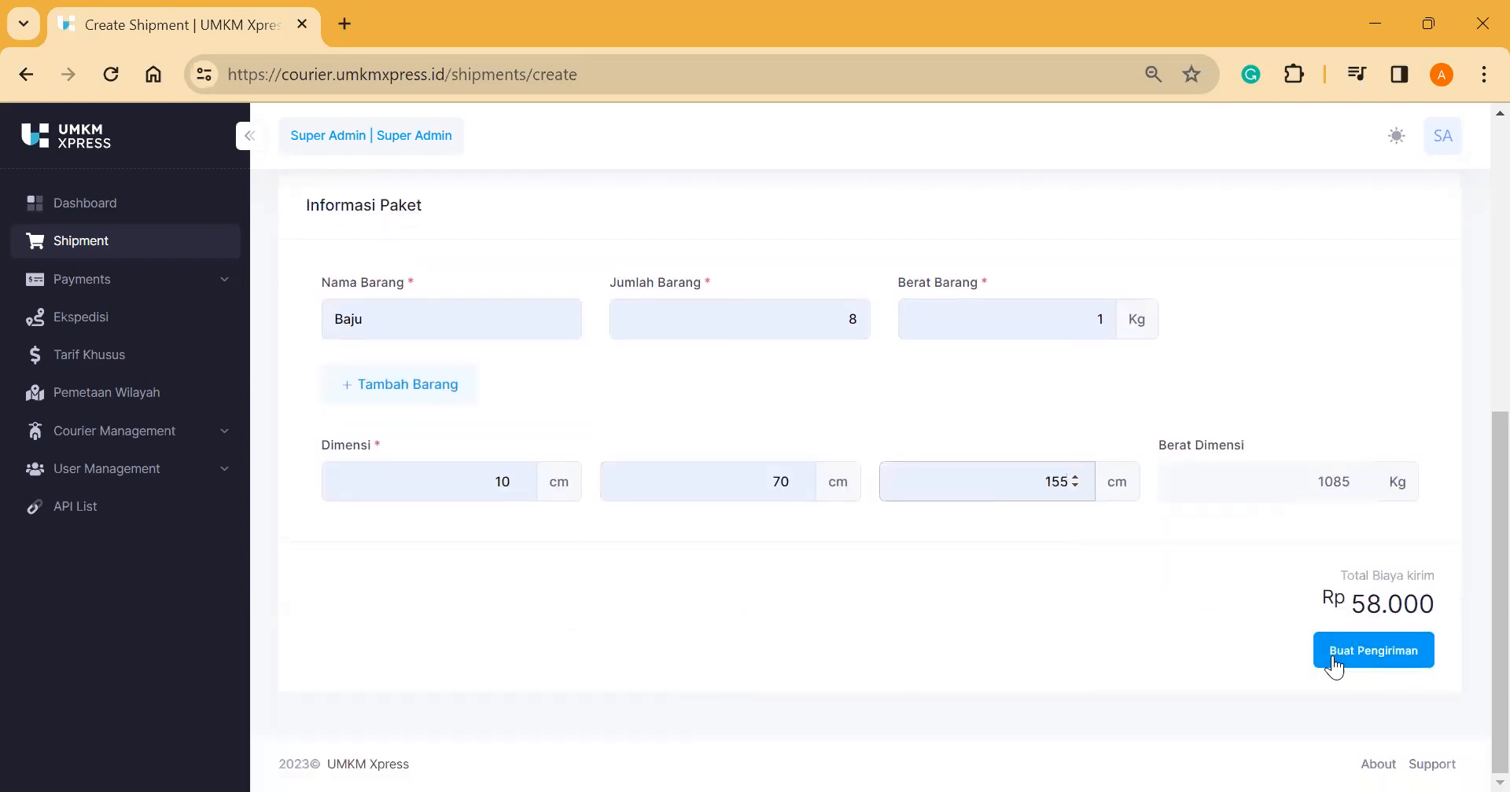
Step: Submit and confirm the shipment, which fails with a no-courier-available error
left_click(1356, 664)
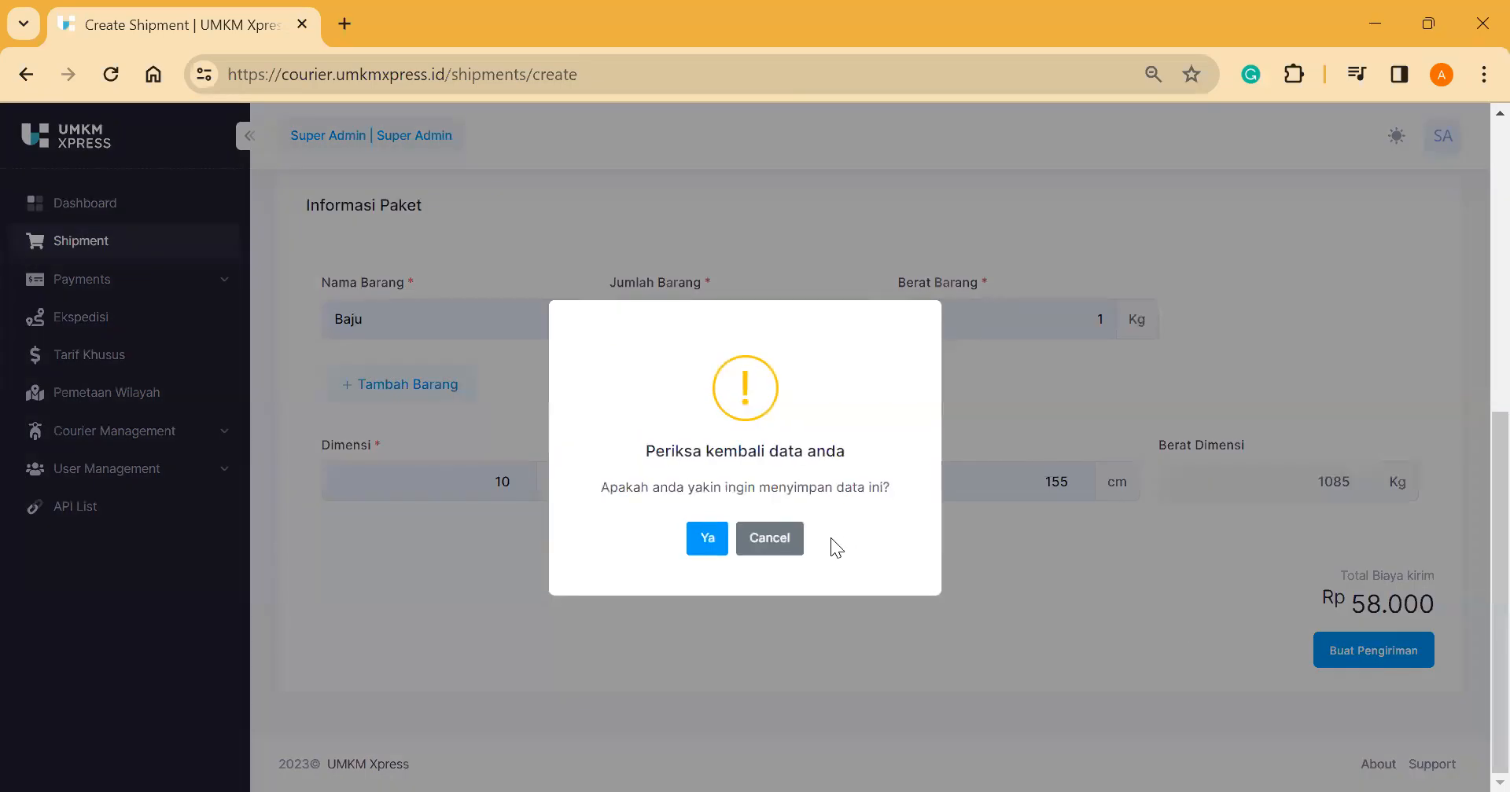
left_click(705, 543)
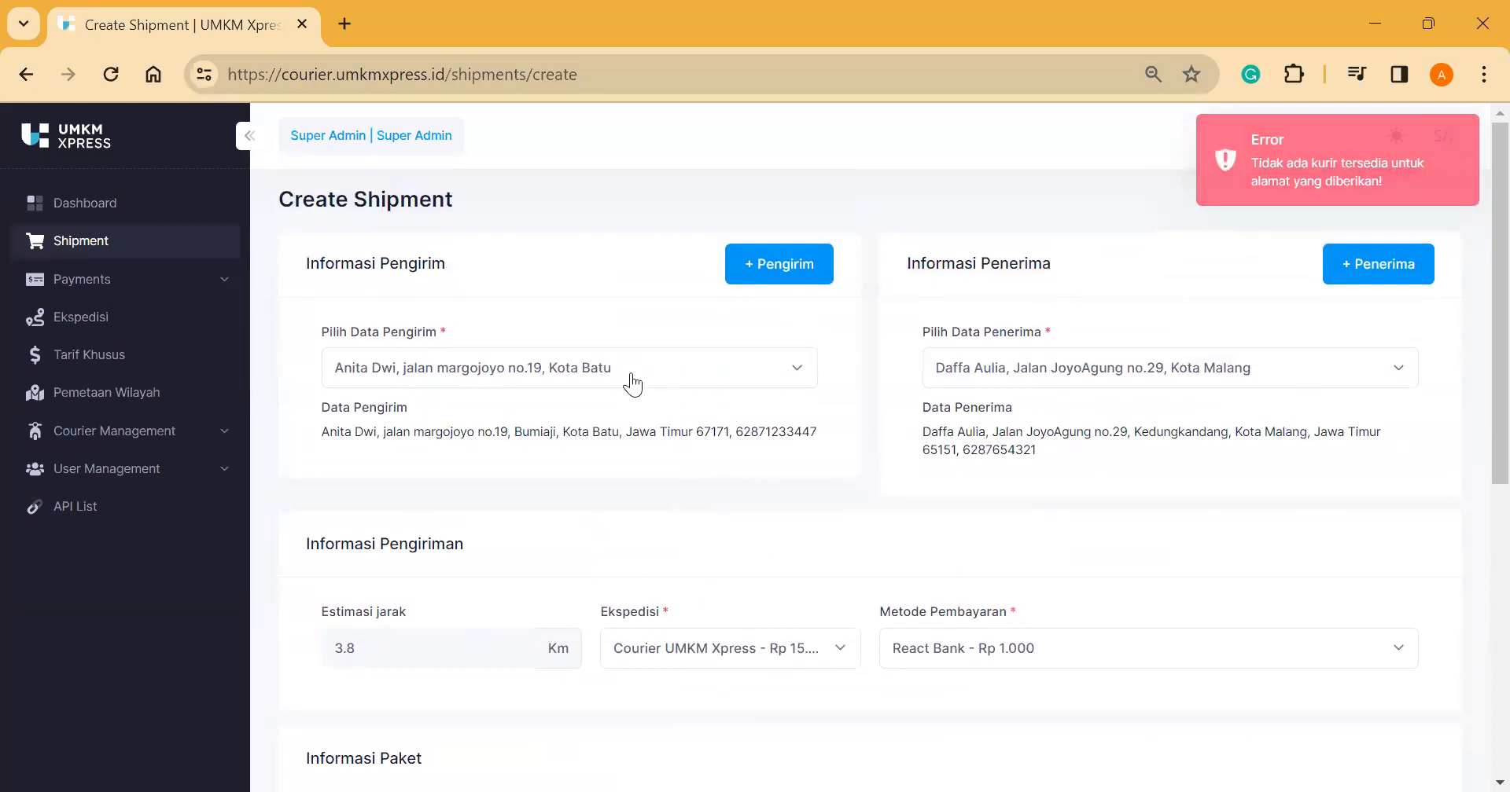
left_click(633, 385)
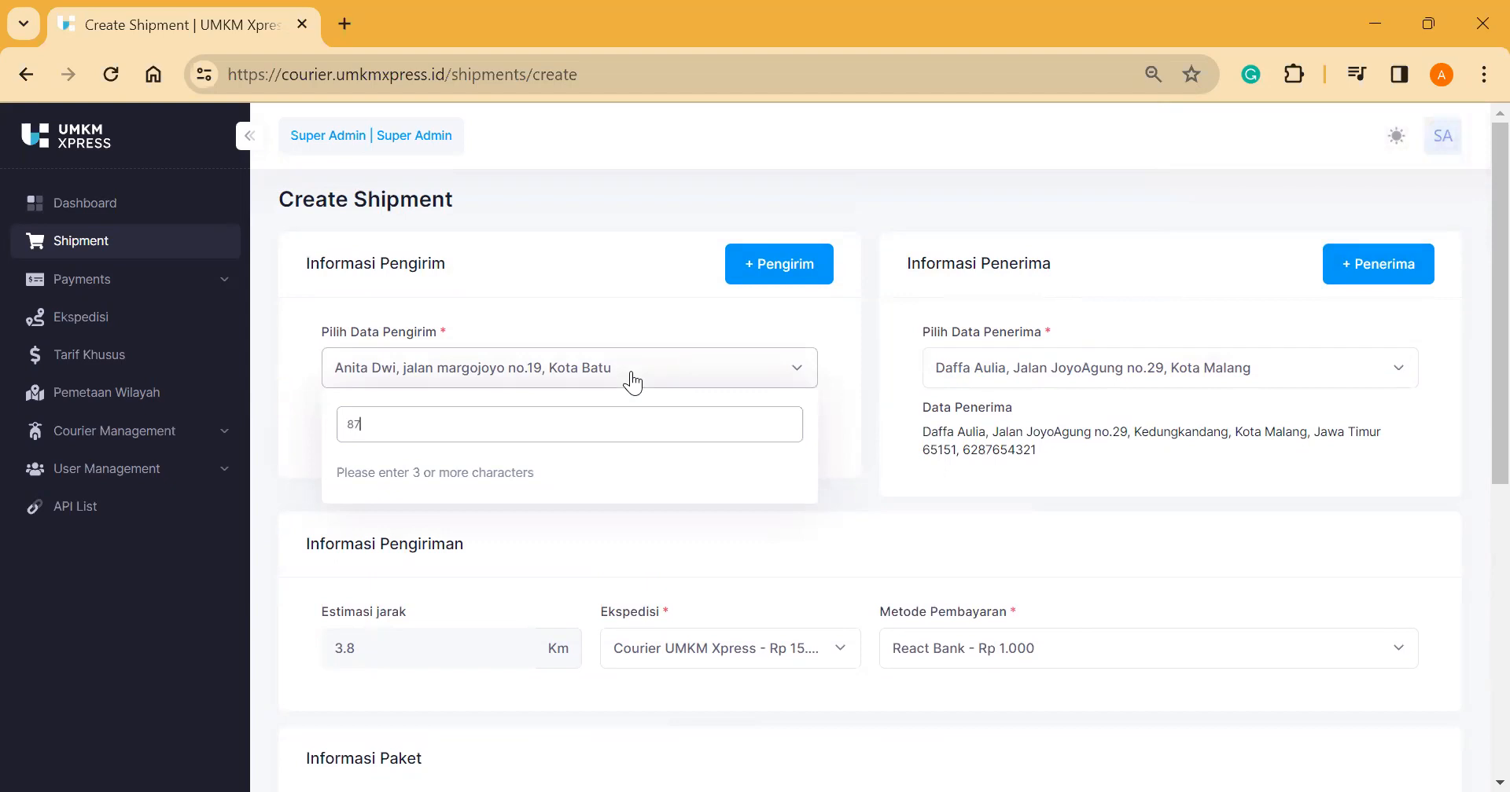
Step: Pick the sender located in Kota Malang and the Instant Courier - Rp 12.000 tariff
type("871233")
key("BackSpace")
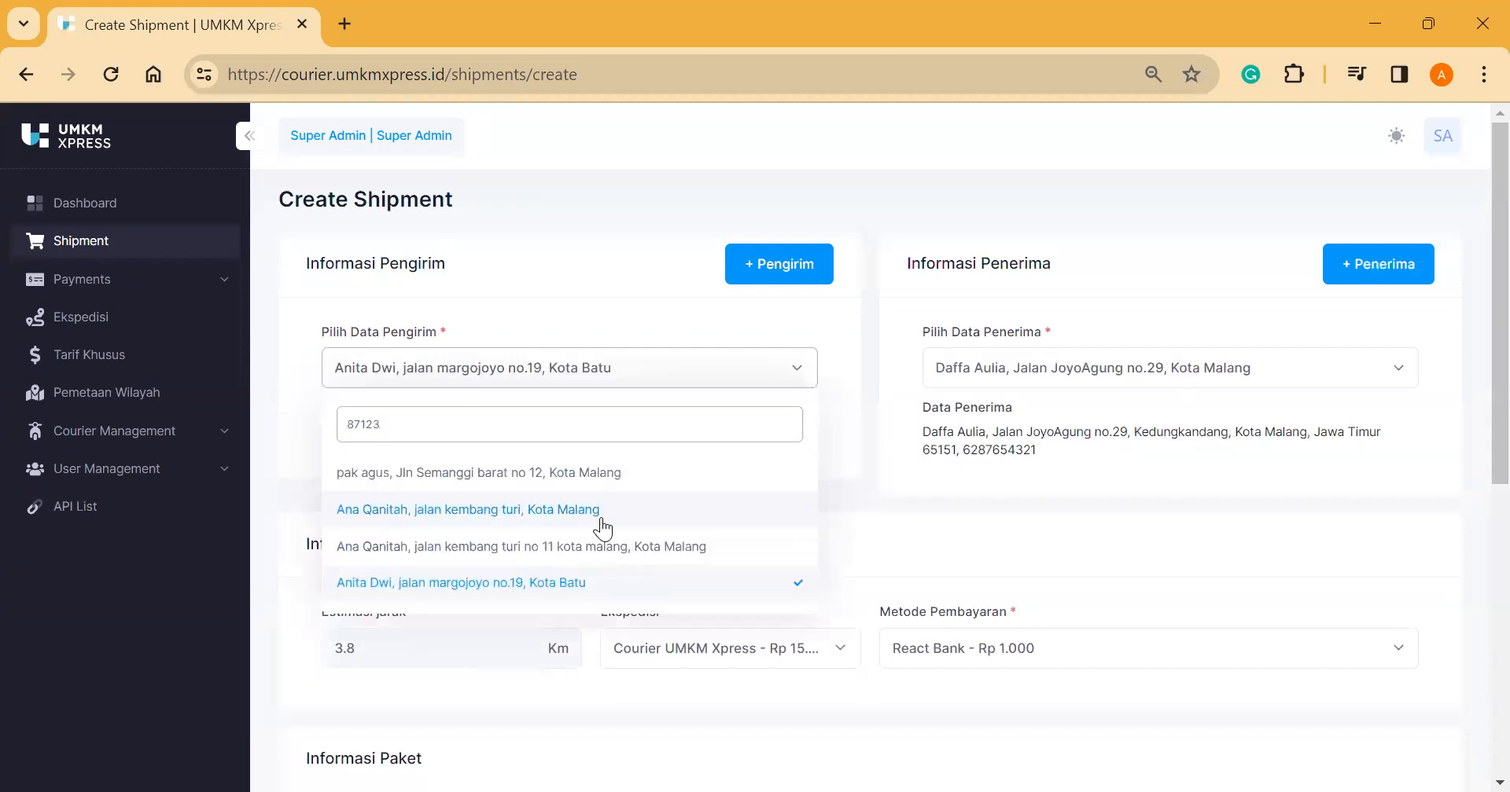
left_click(600, 517)
scroll(601, 517, "down", 2)
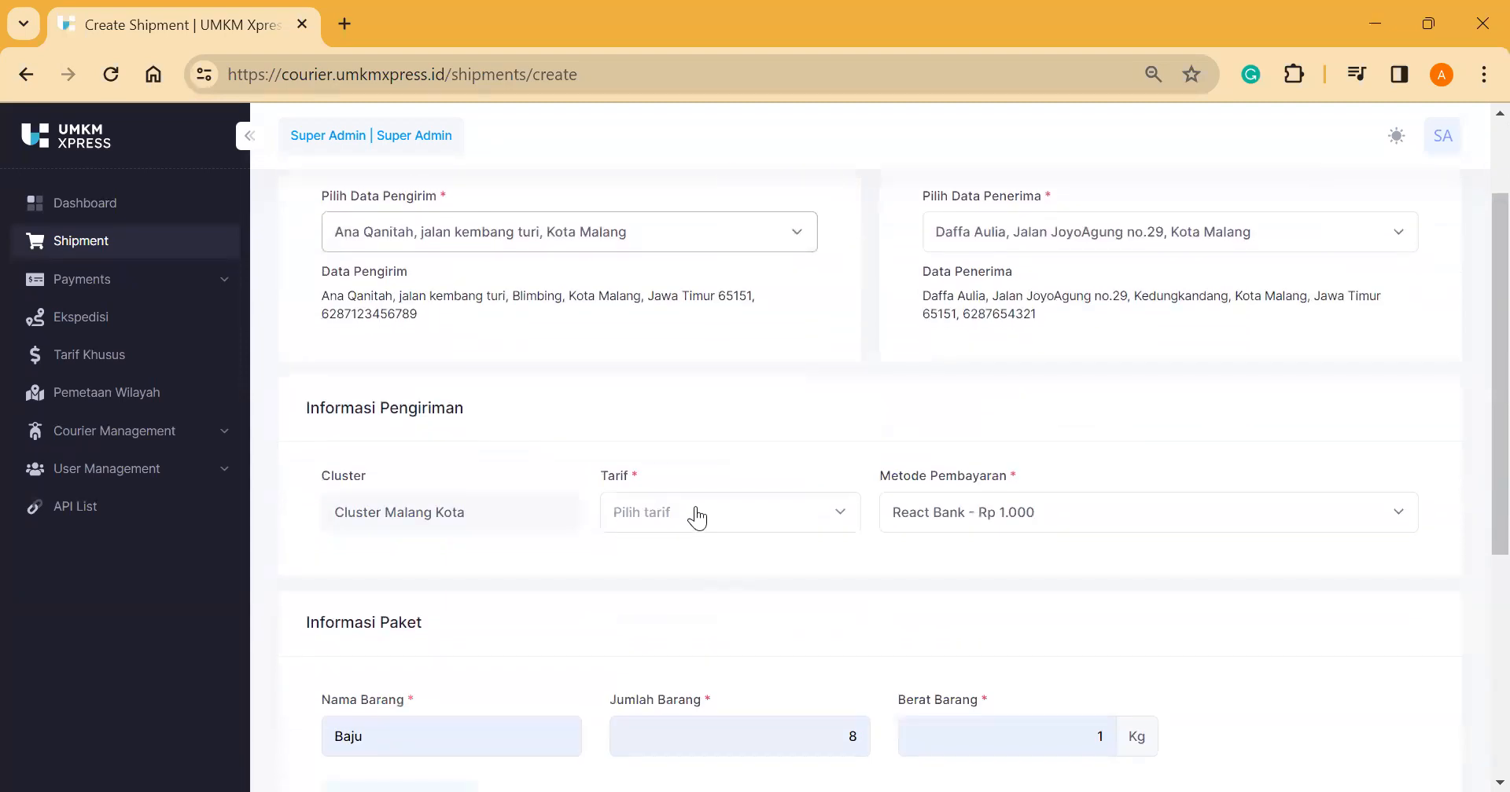
left_click(695, 517)
left_click(703, 607)
Step: Submit the Baju shipment and confirm saving it so it is created with status Notif
scroll(702, 611, "down", 3)
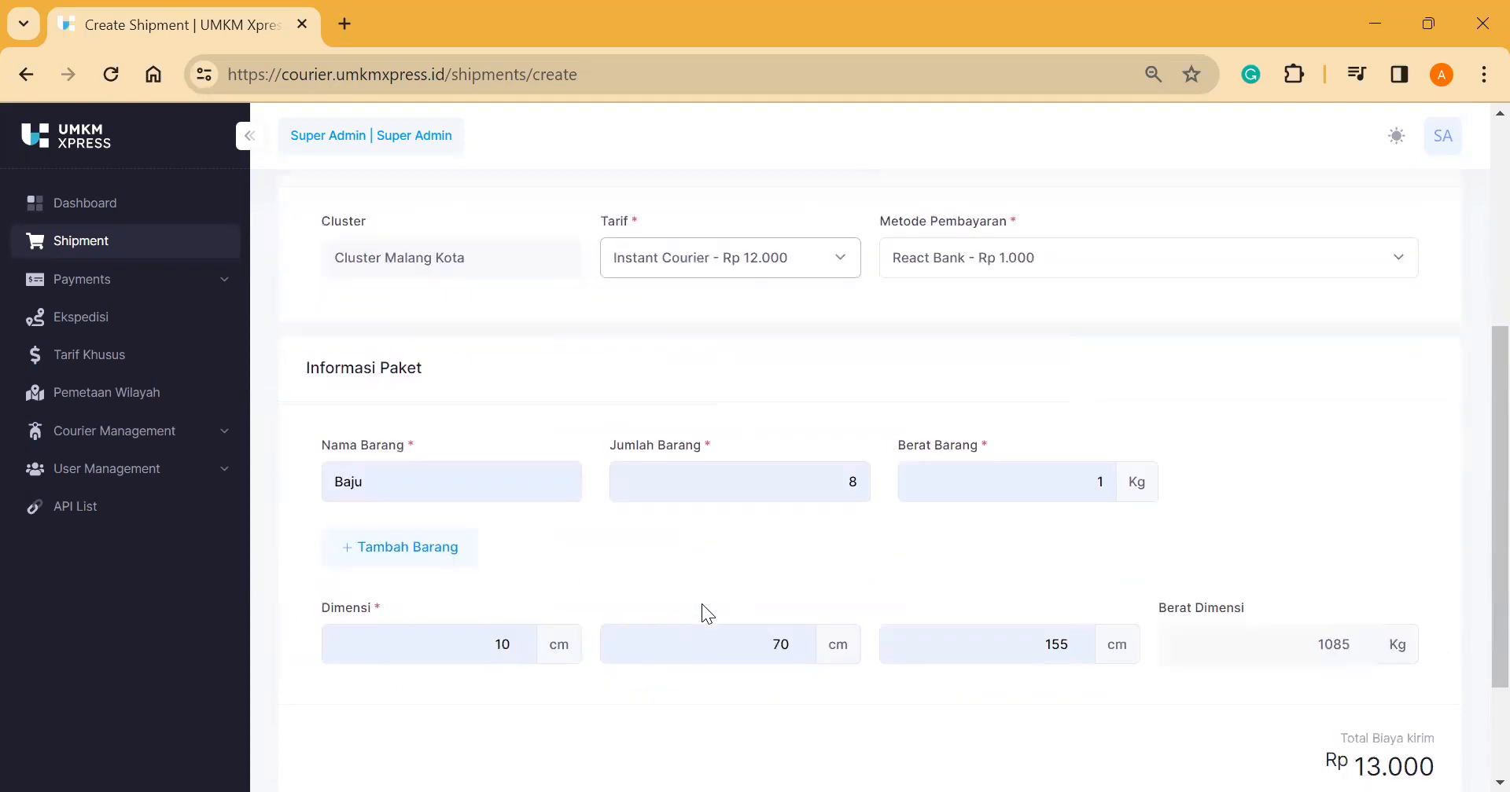
scroll(1071, 533, "down", 2)
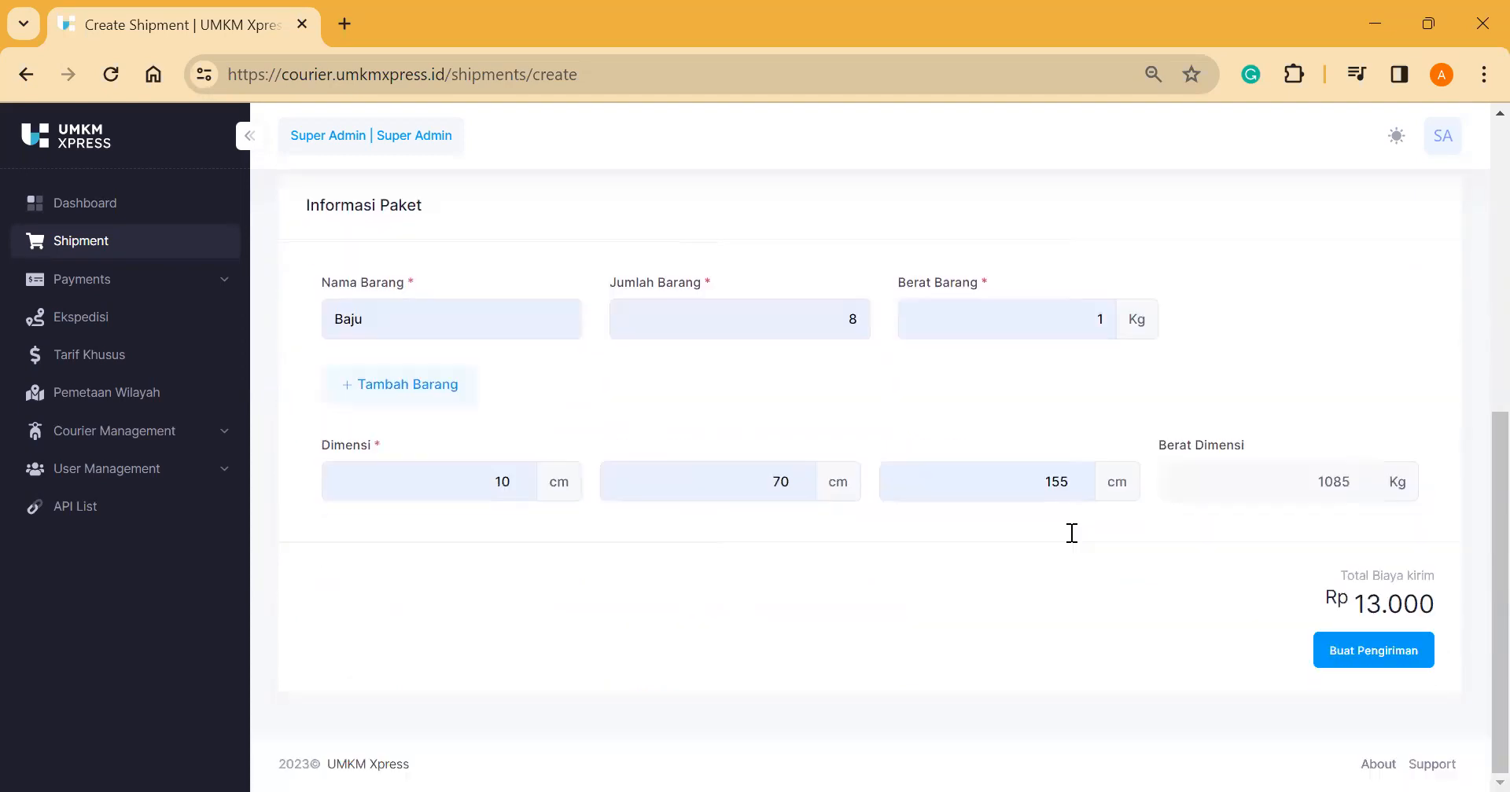
left_click(1352, 649)
left_click(694, 538)
scroll(771, 492, "up", 6)
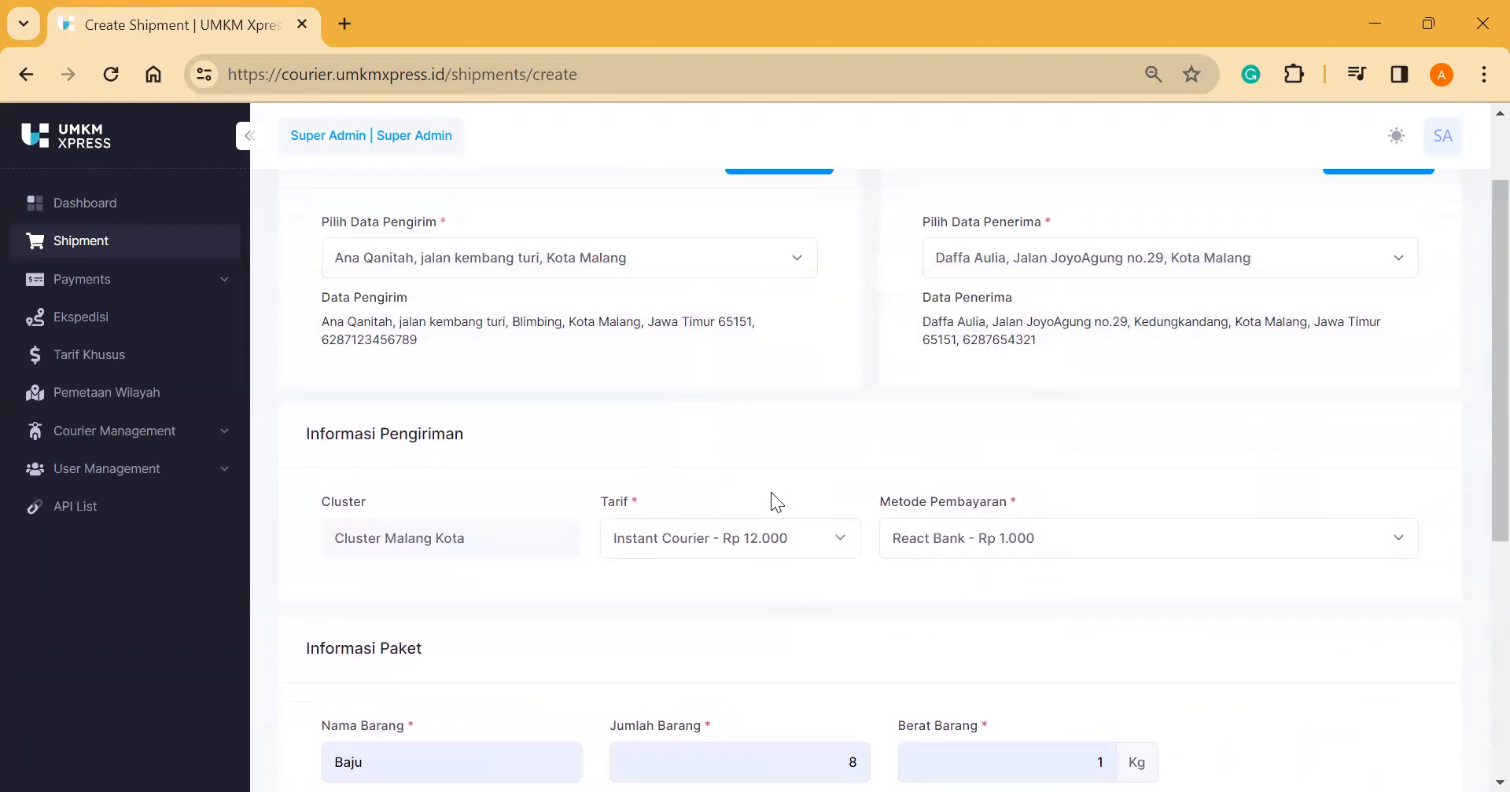
scroll(861, 398, "down", 5)
scroll(862, 398, "up", 4)
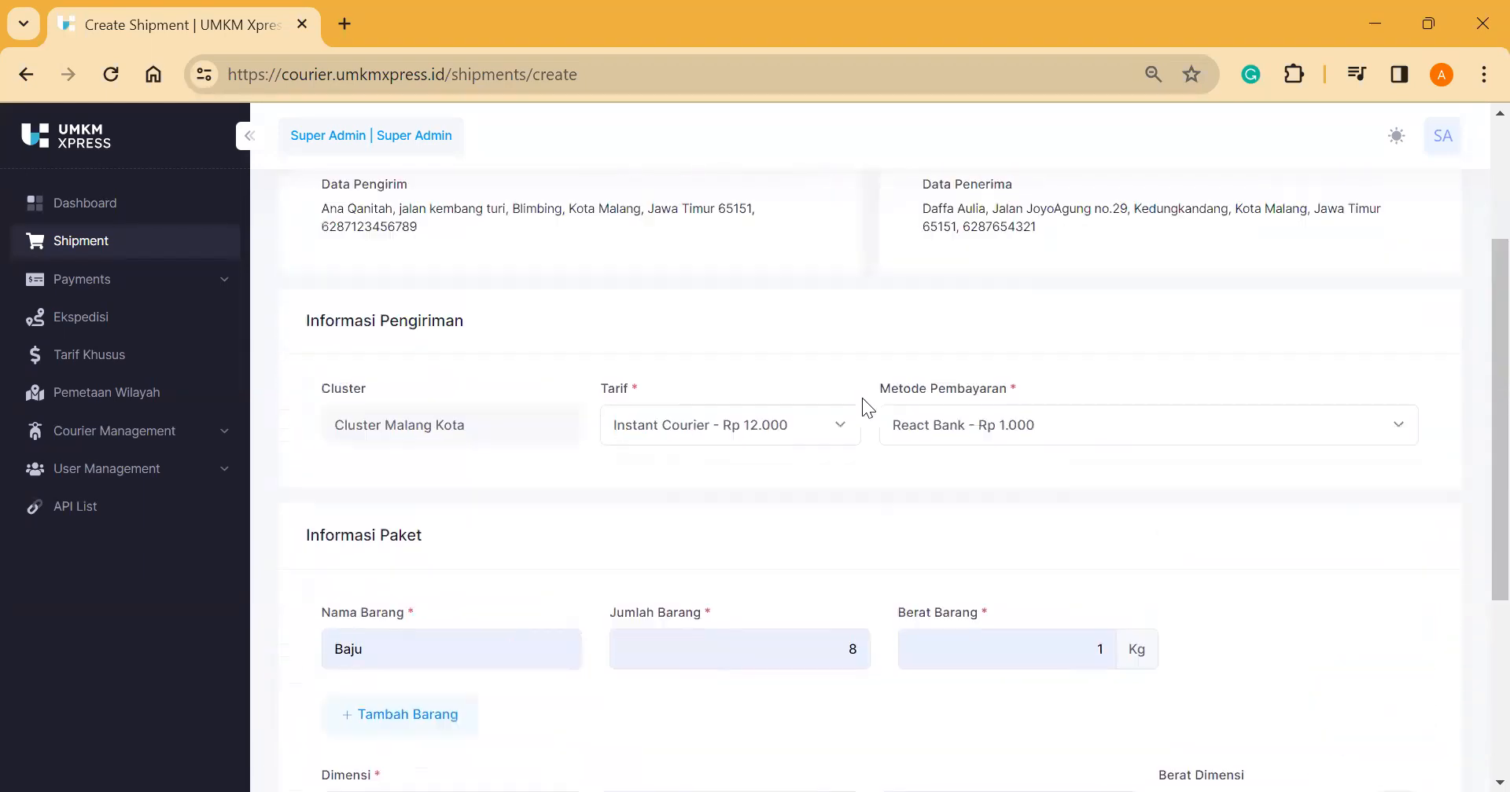
scroll(862, 398, "up", 2)
scroll(817, 392, "down", 6)
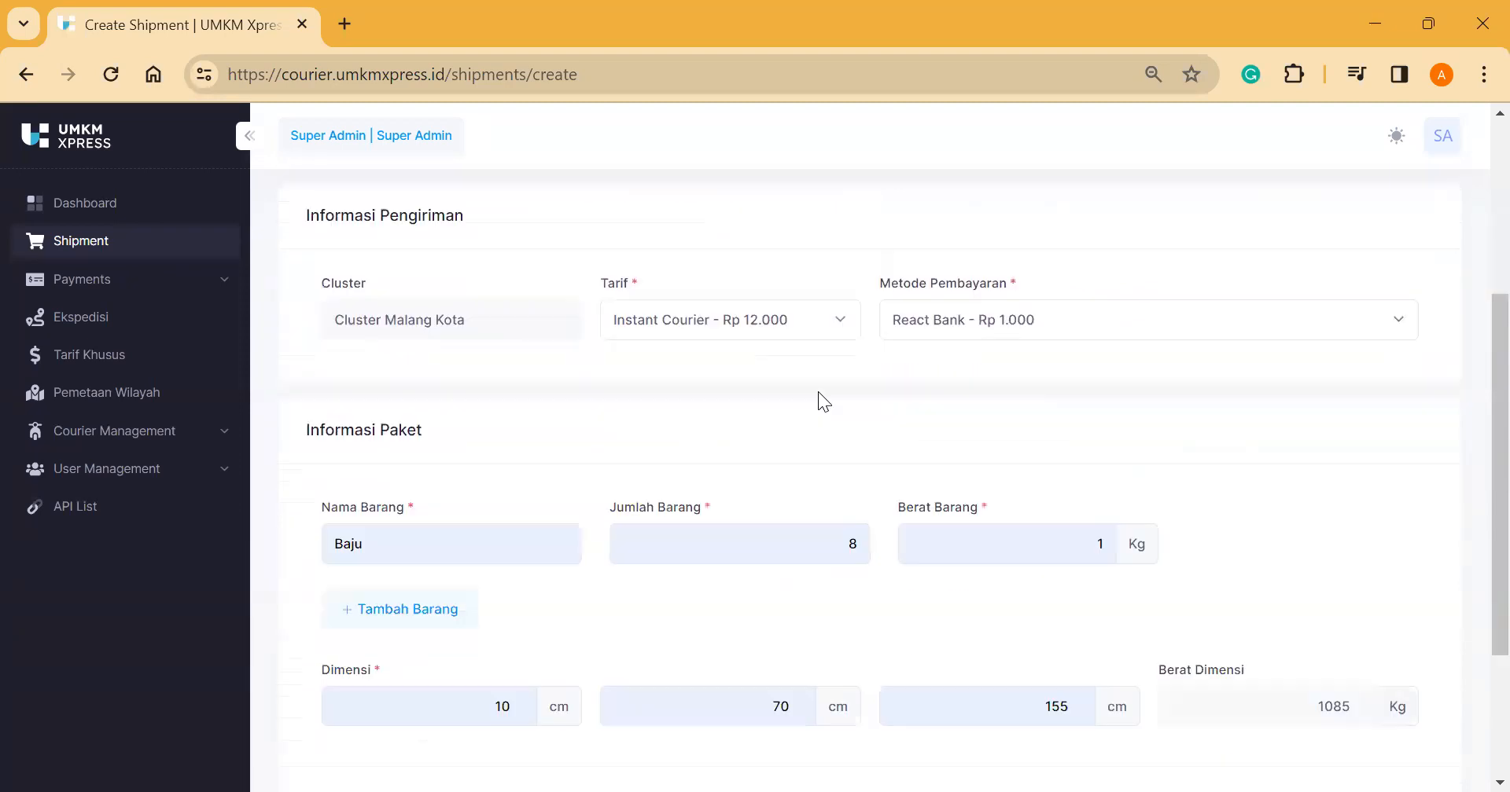
left_click(1365, 659)
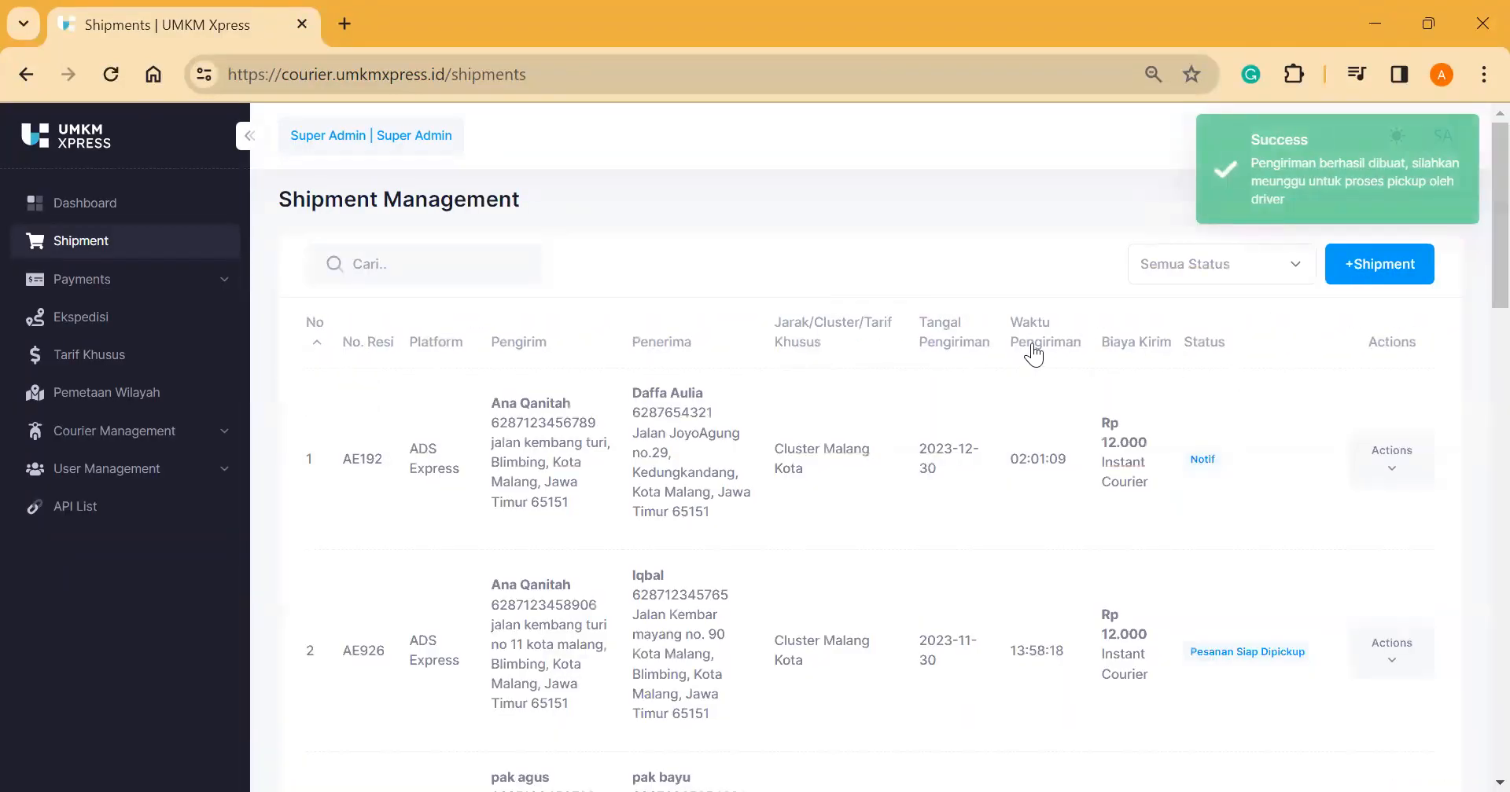
Step: View AE192's Rincian: courier, Baju package, Notif tracker and route map, then go back
left_click(1403, 454)
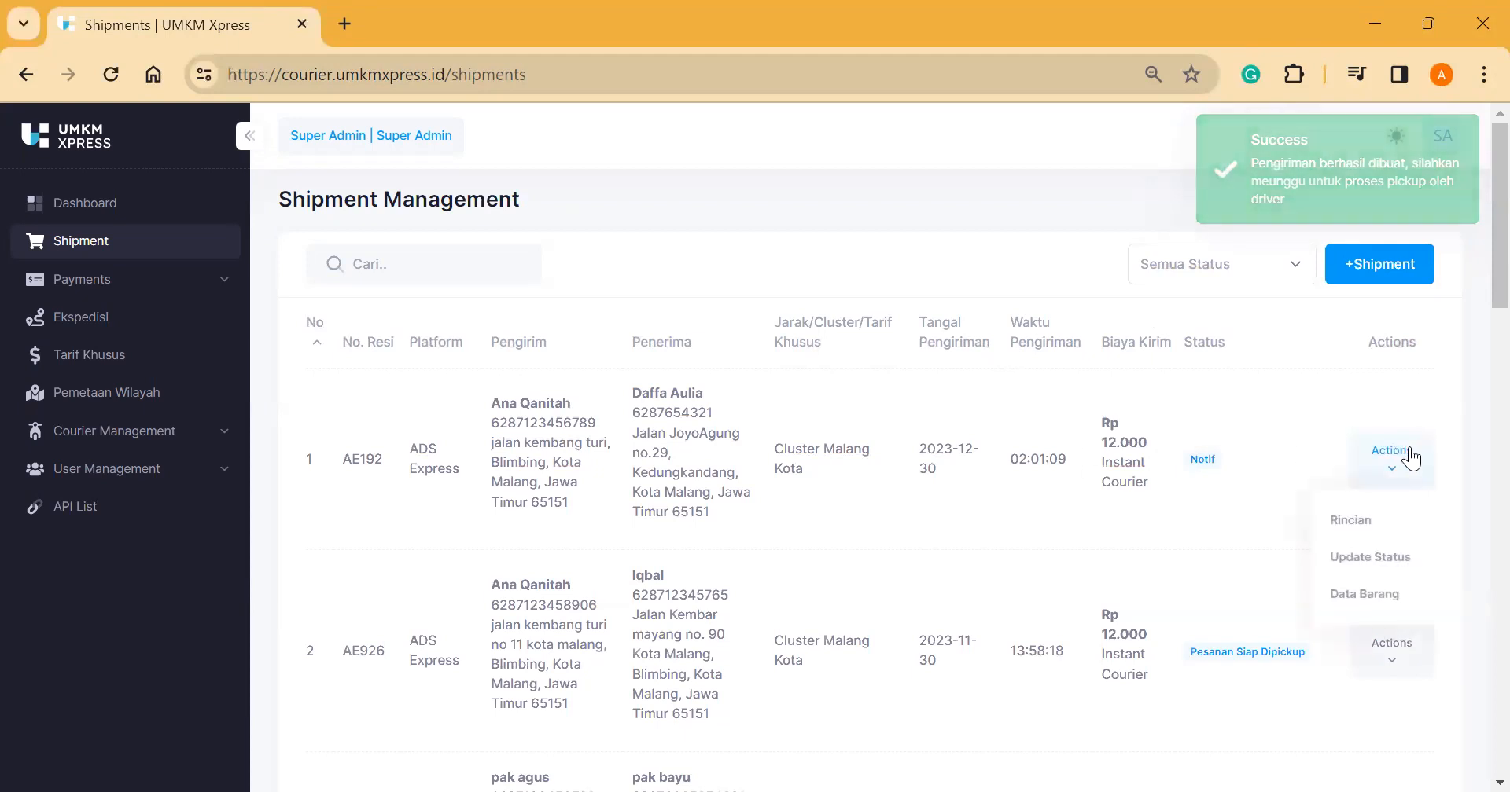
left_click(1383, 522)
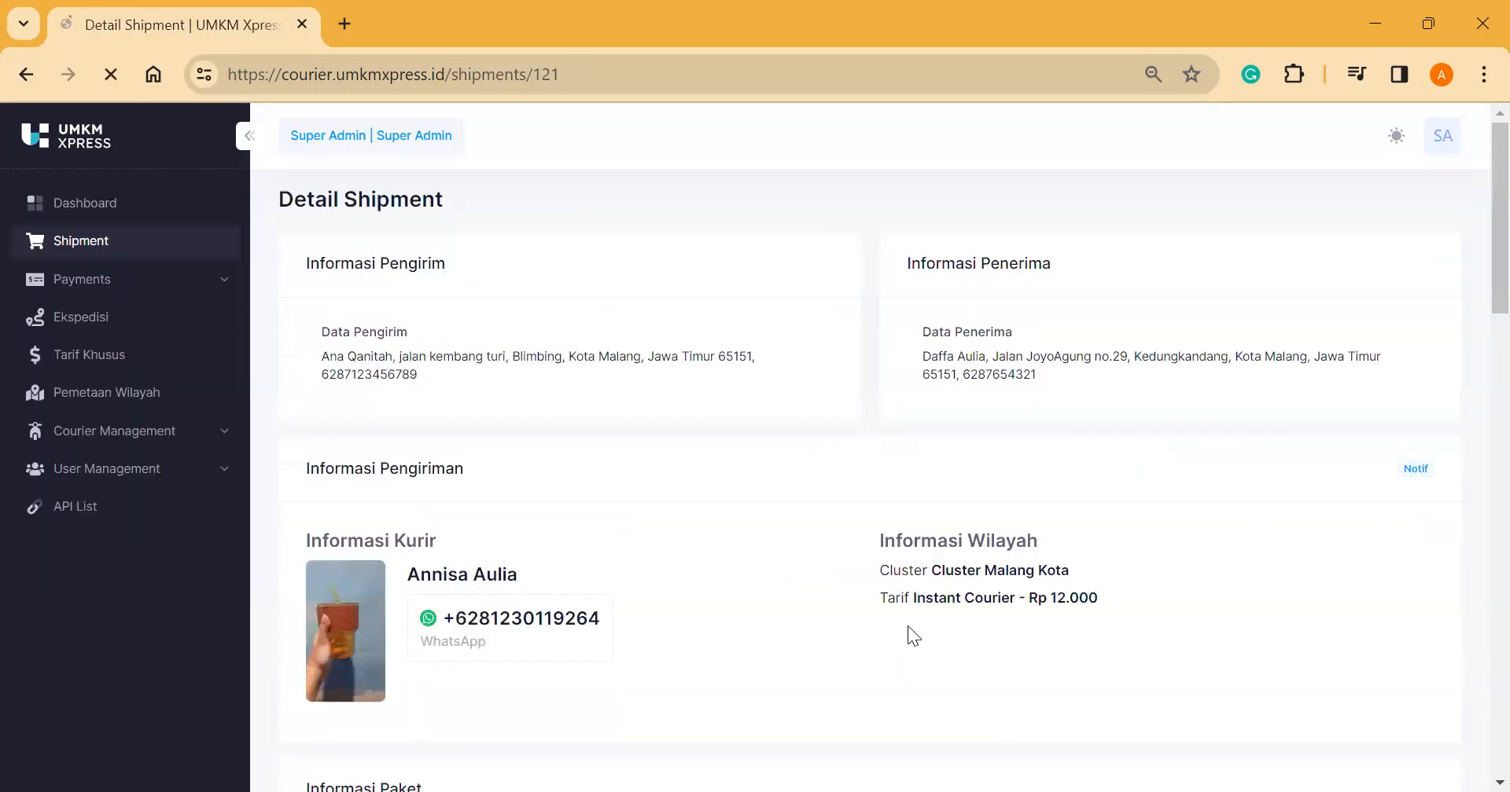
scroll(907, 626, "down", 5)
scroll(708, 503, "up", 2)
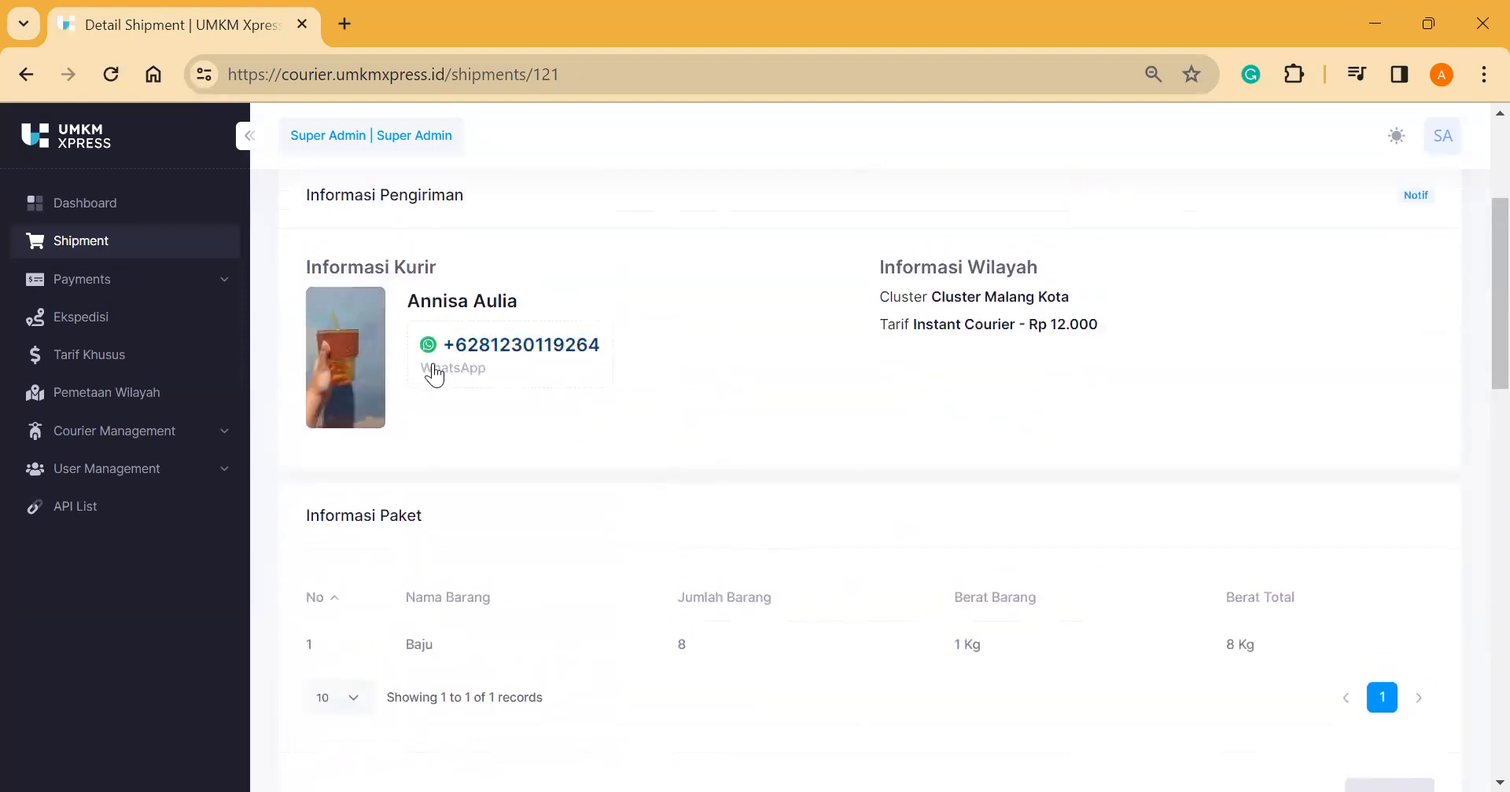
scroll(946, 346, "down", 1)
scroll(873, 469, "down", 6)
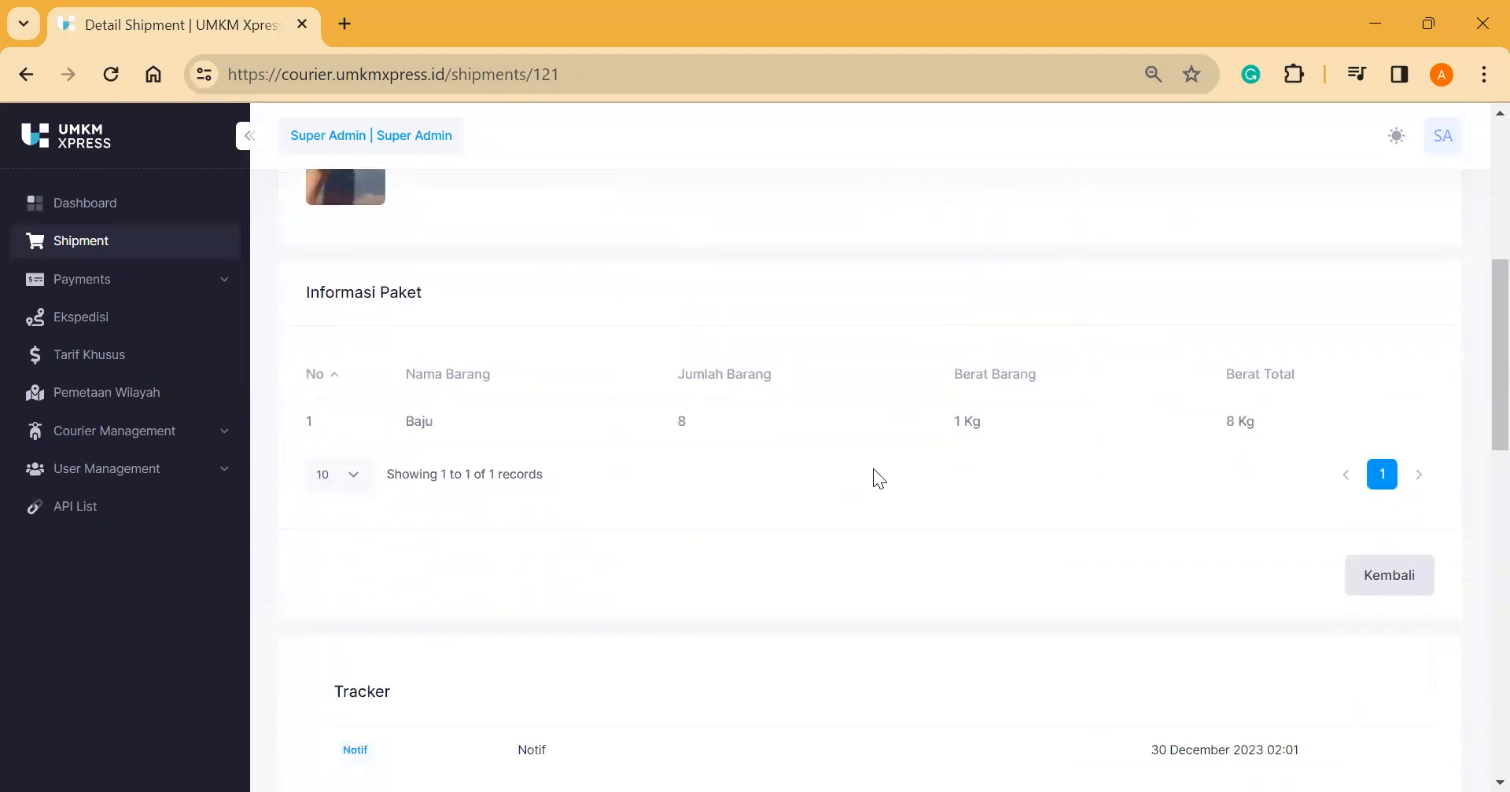
scroll(546, 428, "down", 3)
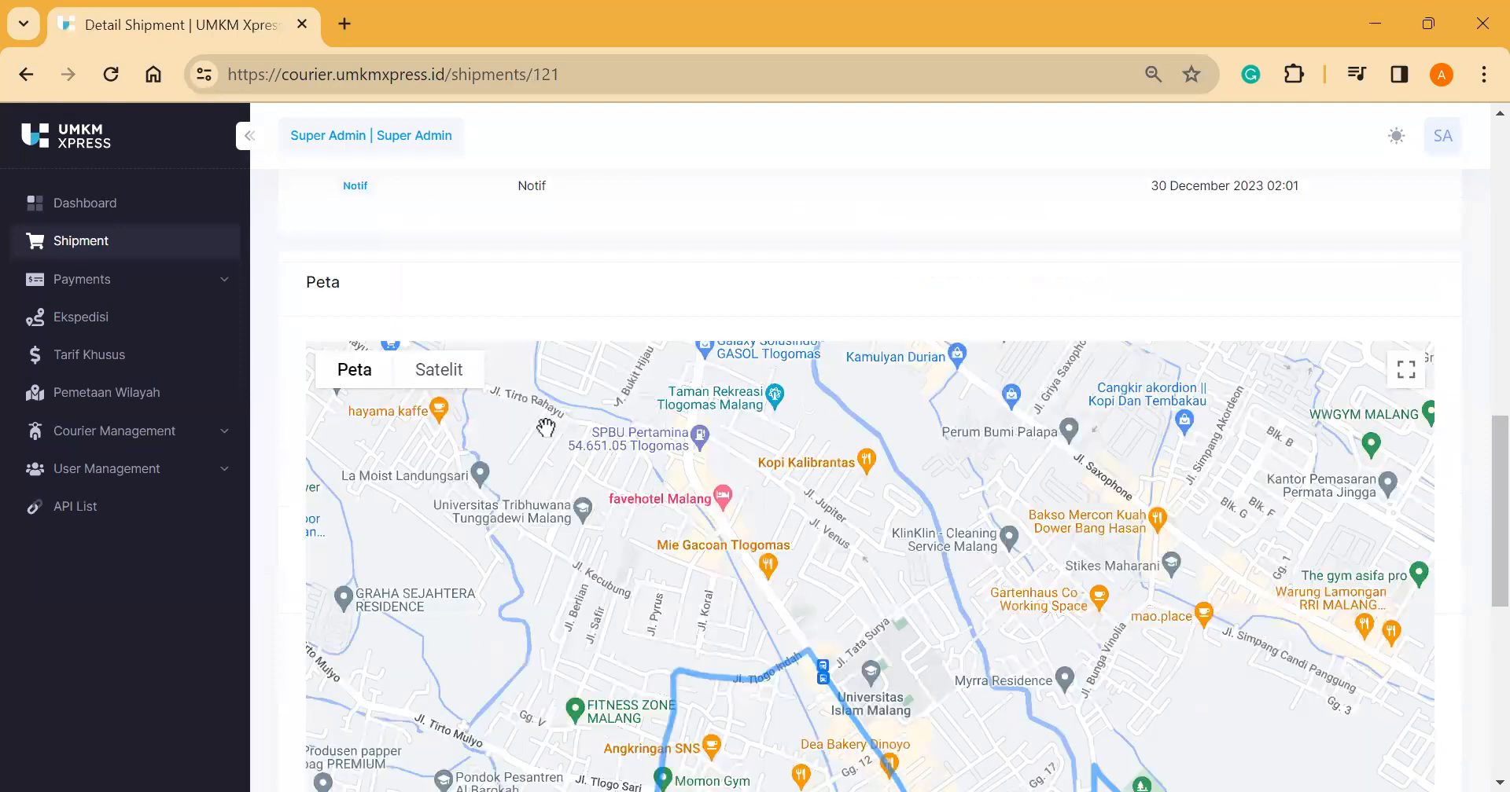
scroll(609, 554, "down", 1)
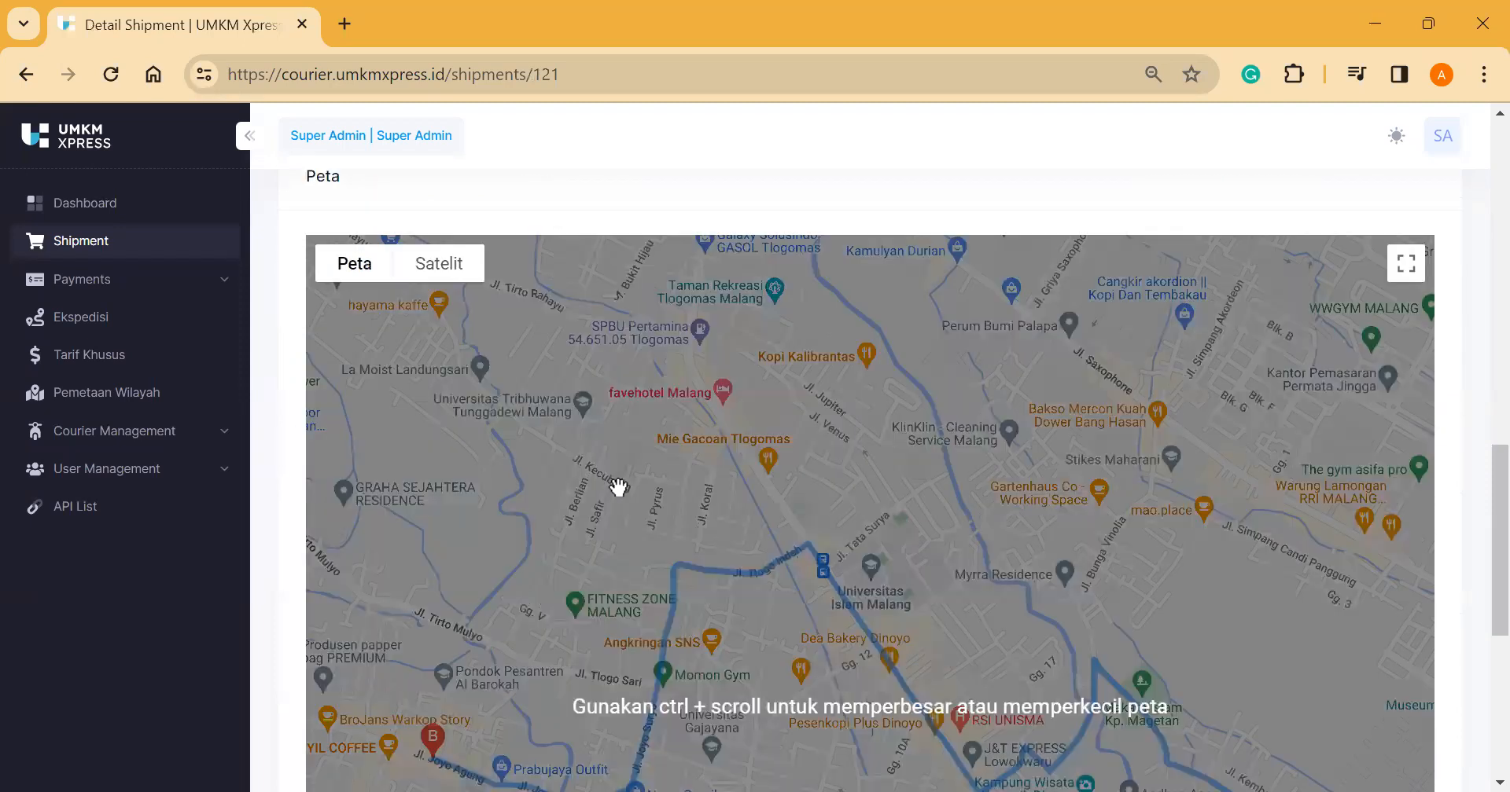
scroll(456, 503, "down", 3)
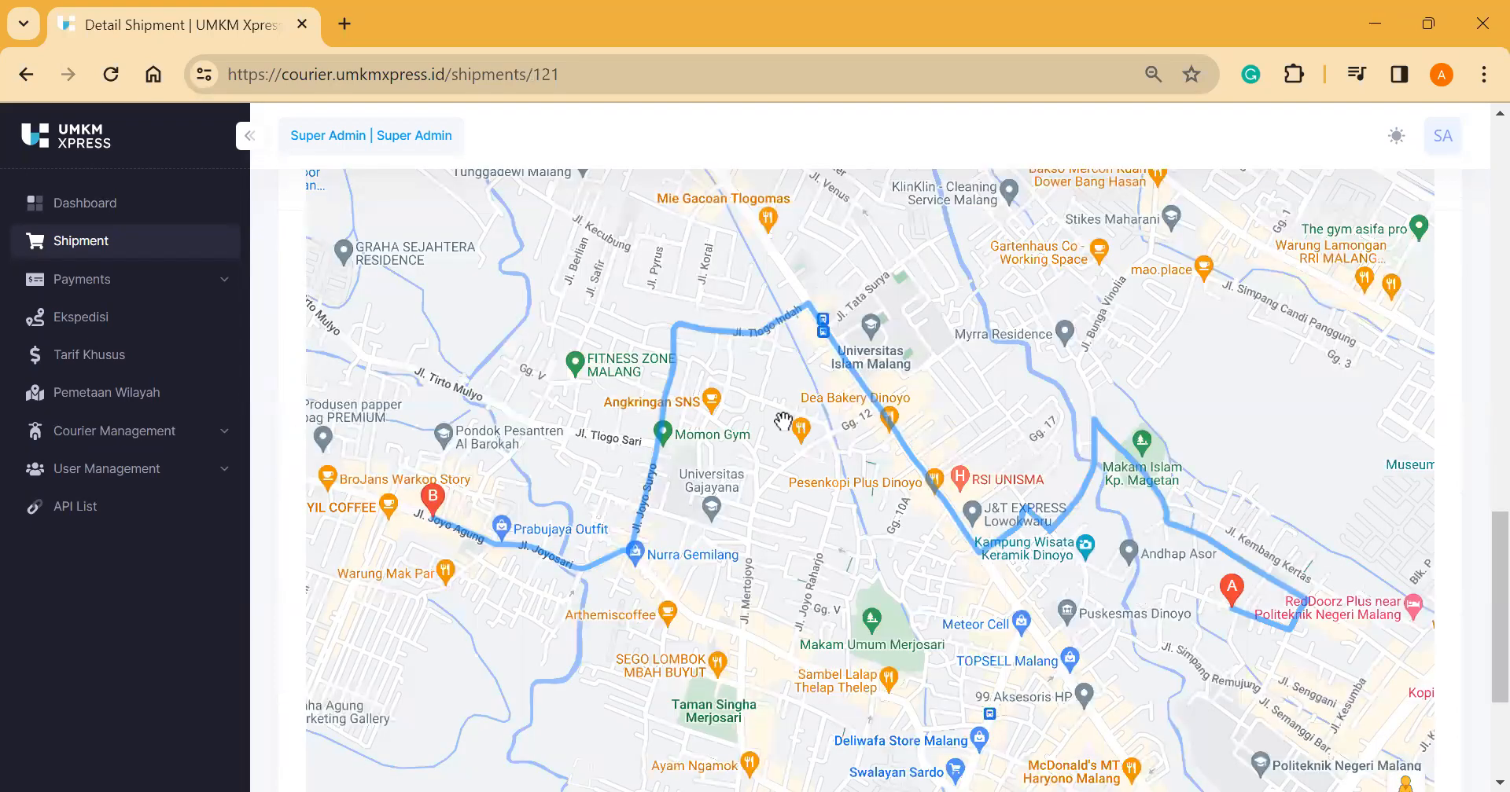
scroll(783, 422, "up", 1)
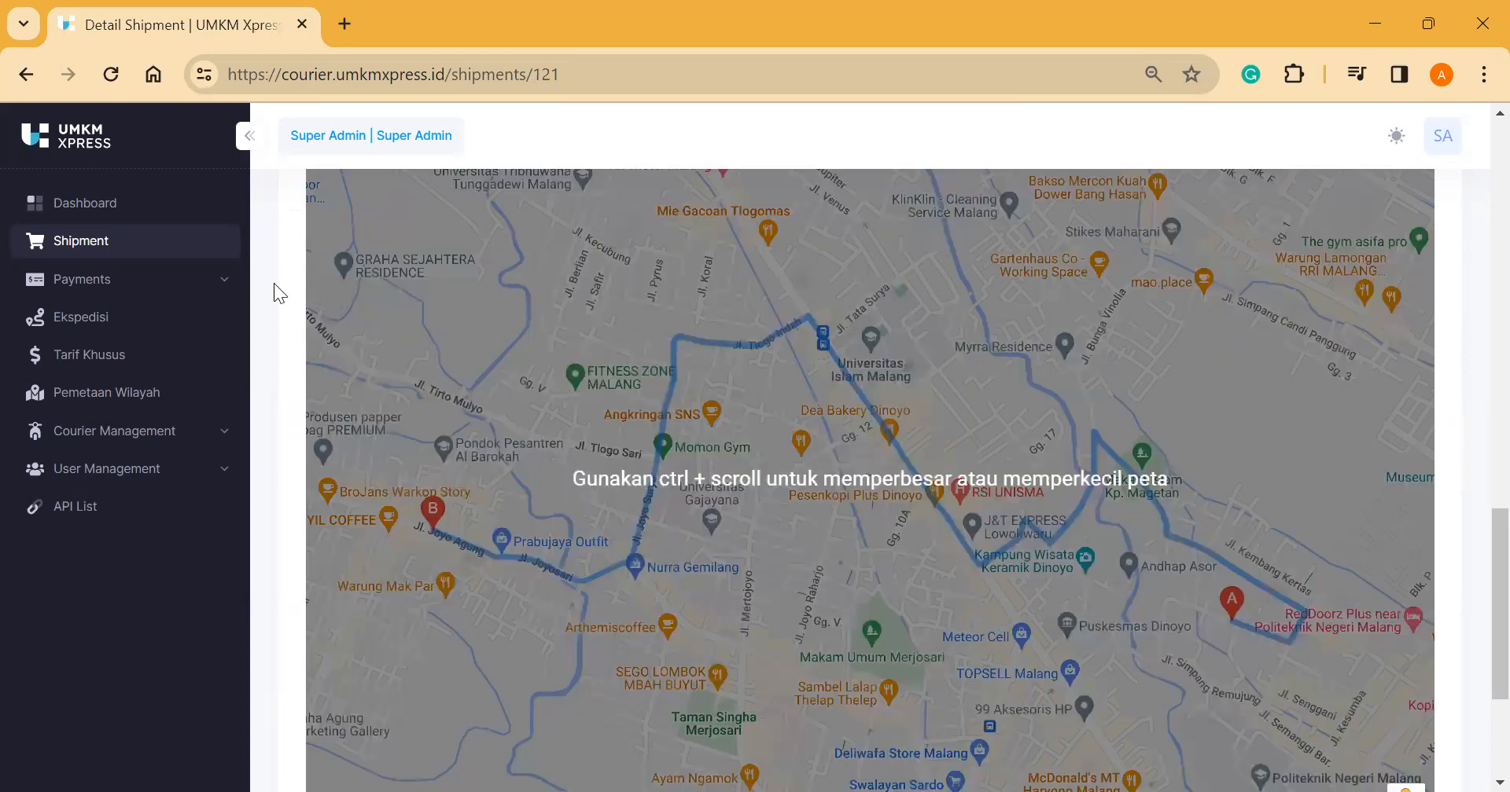
scroll(256, 307, "down", 3)
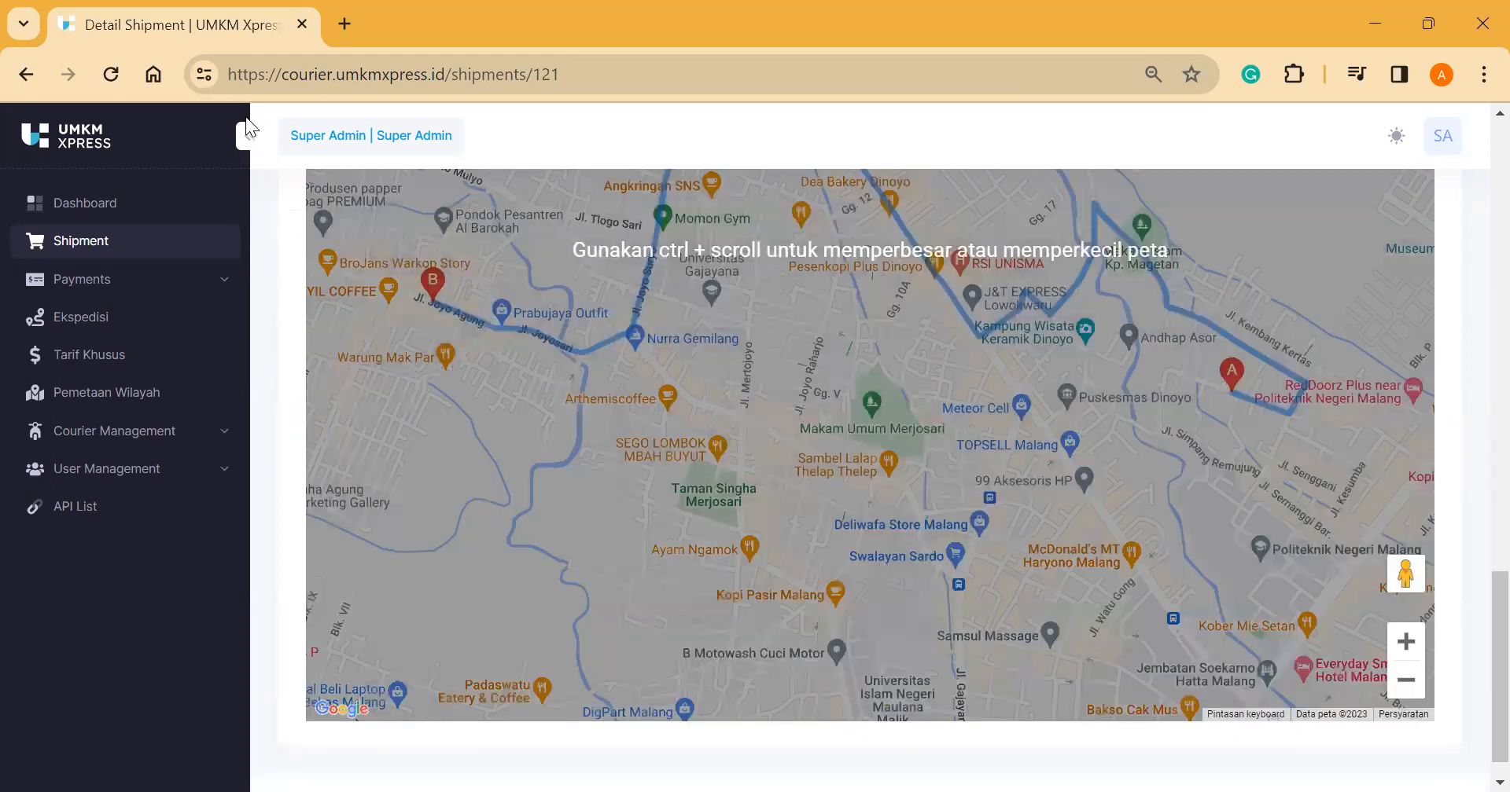
left_click(32, 82)
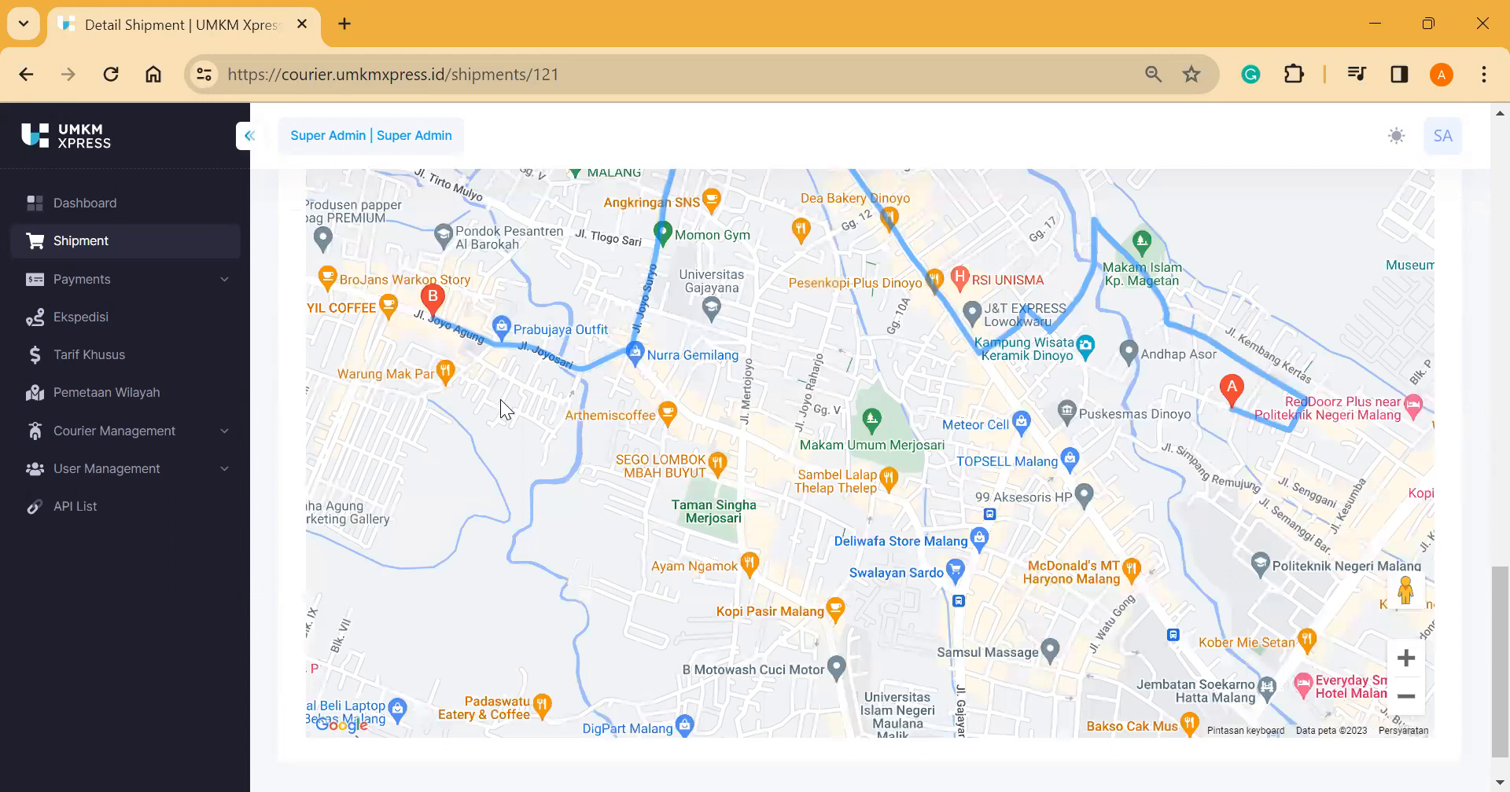
Step: Update shipment AE192's status to Pesanan Dipickup and save it
left_click(1403, 474)
left_click(1380, 566)
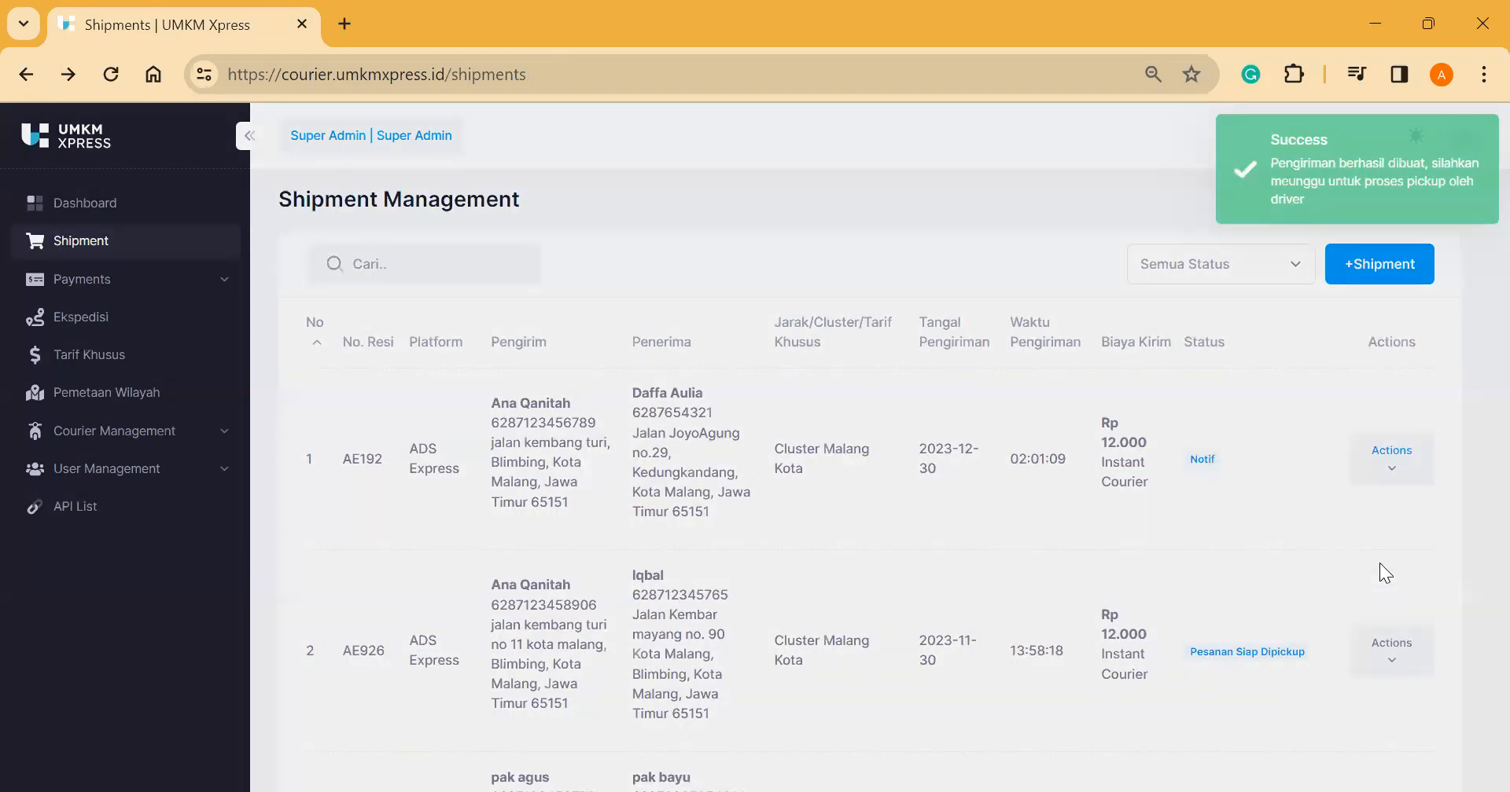
left_click(934, 417)
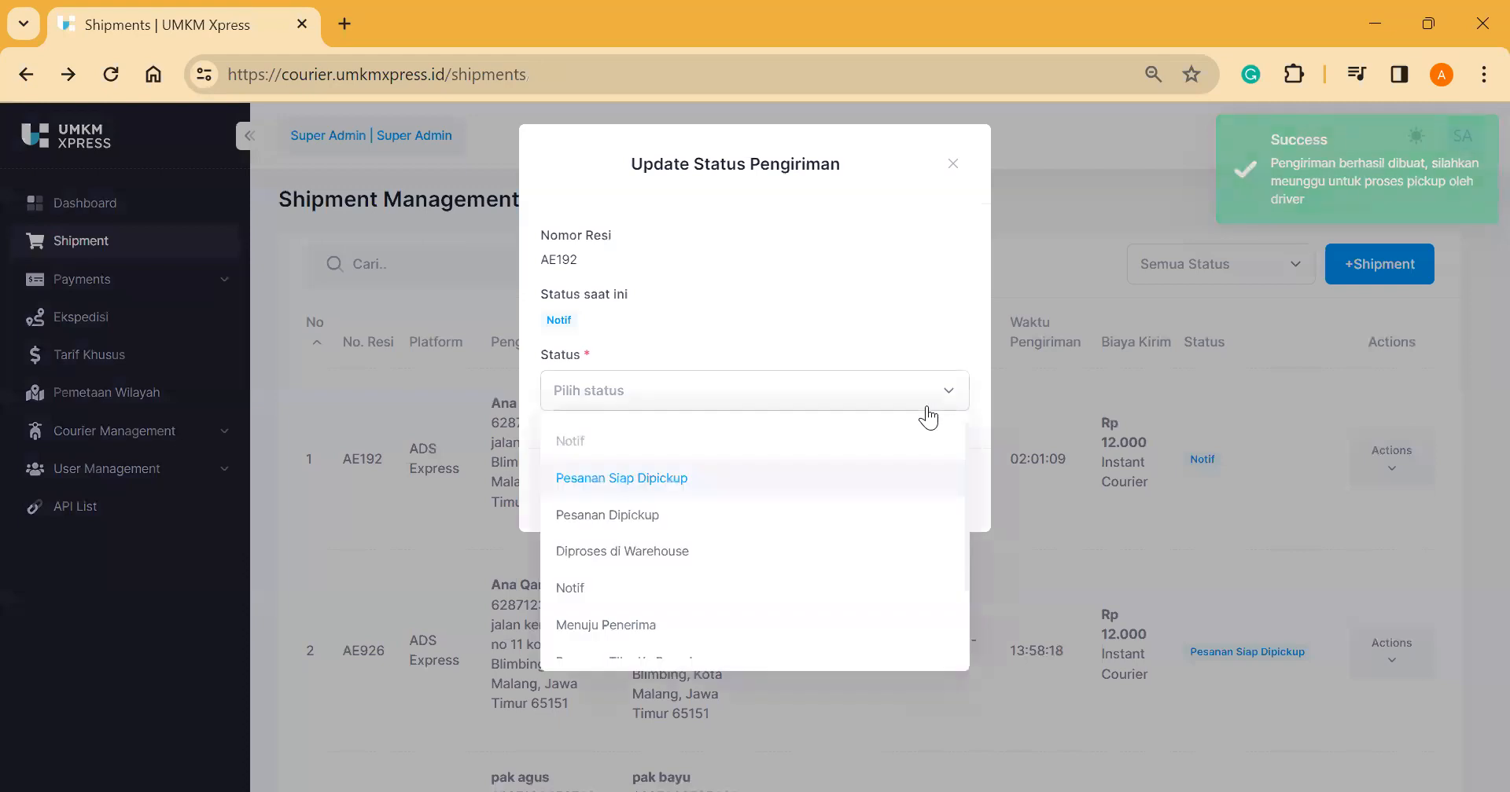
left_click(755, 515)
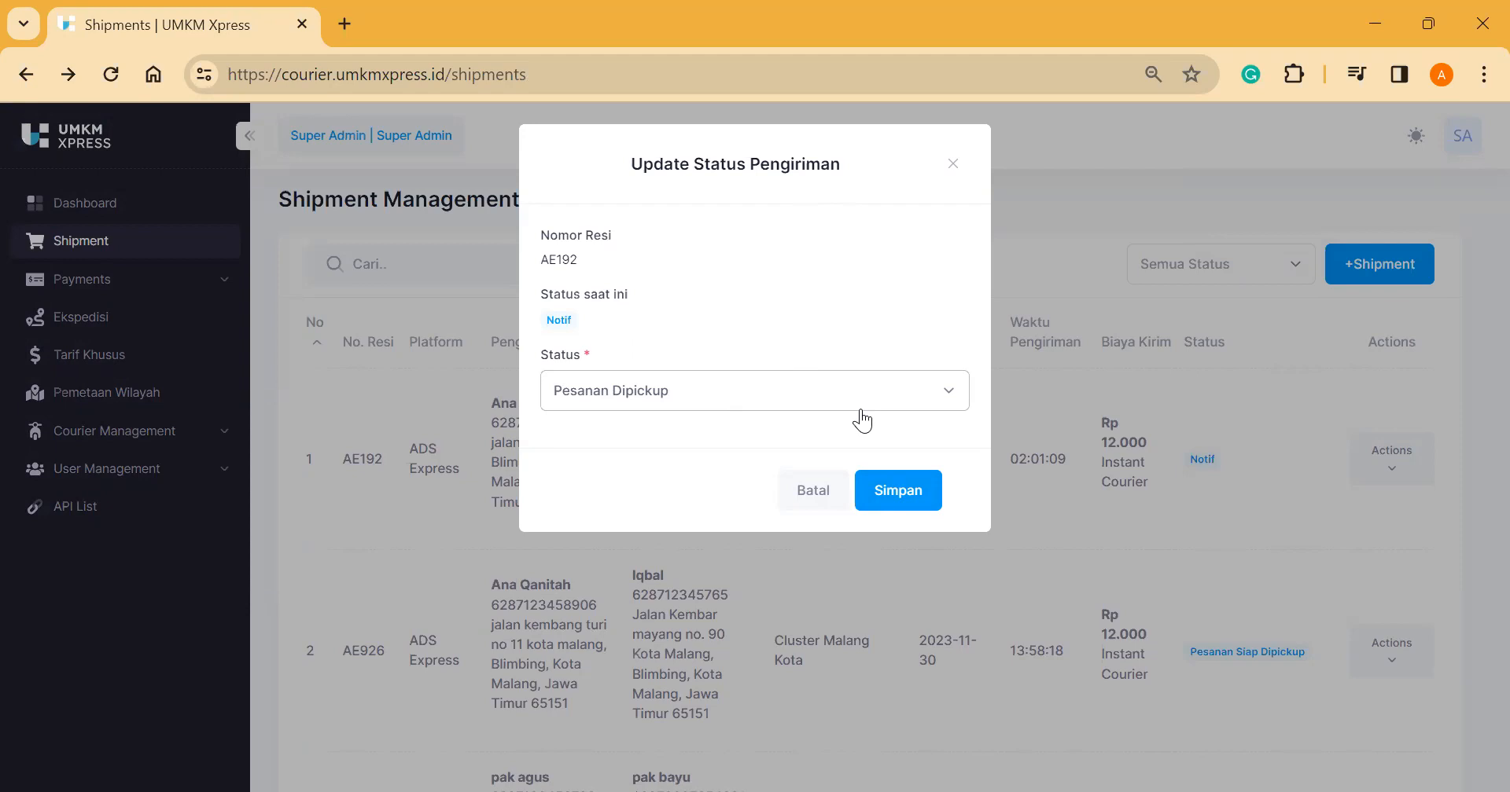
left_click(896, 515)
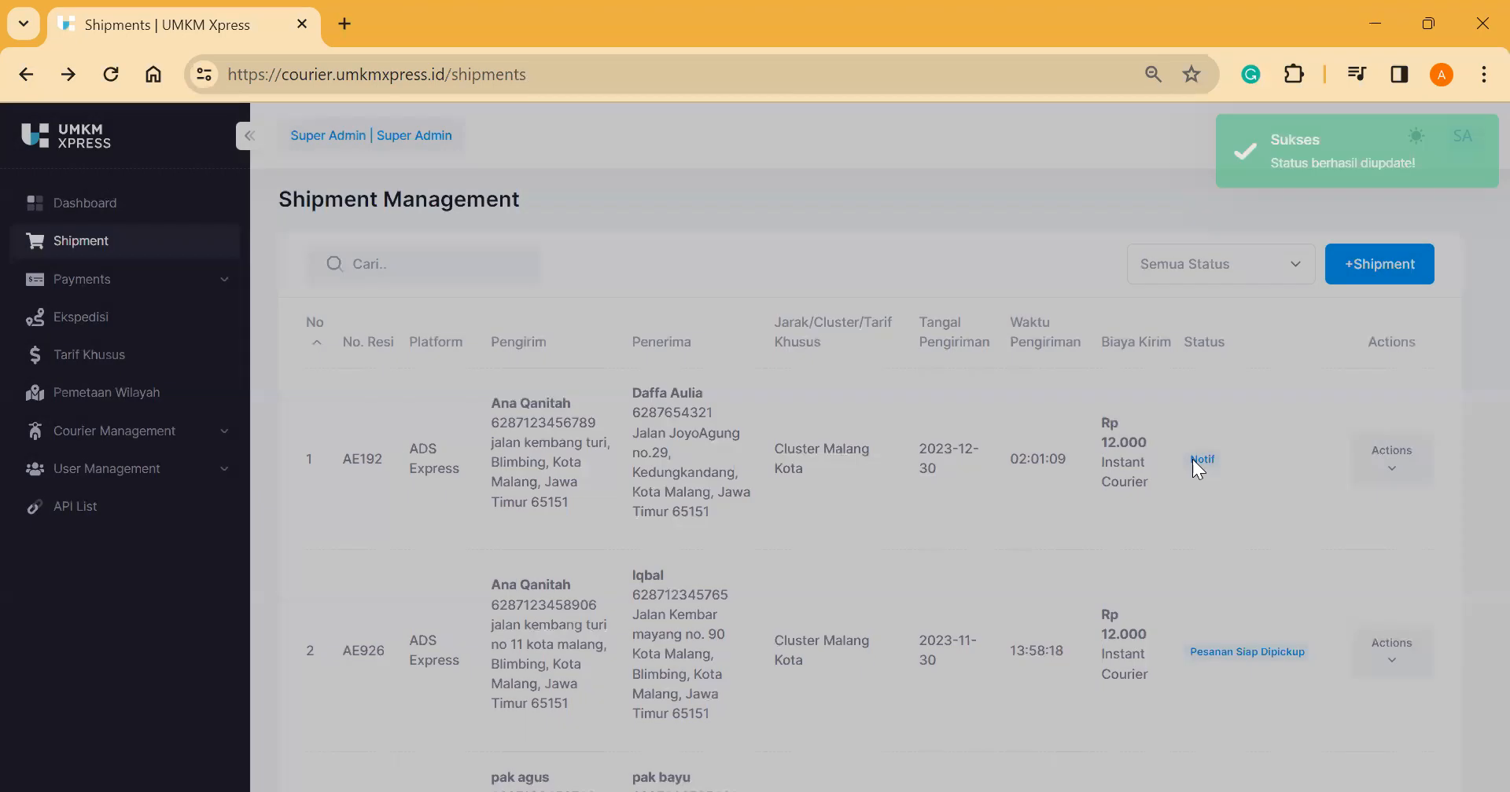
Step: Check the Data Barang item list for shipment AE192, then close it
left_click(1416, 481)
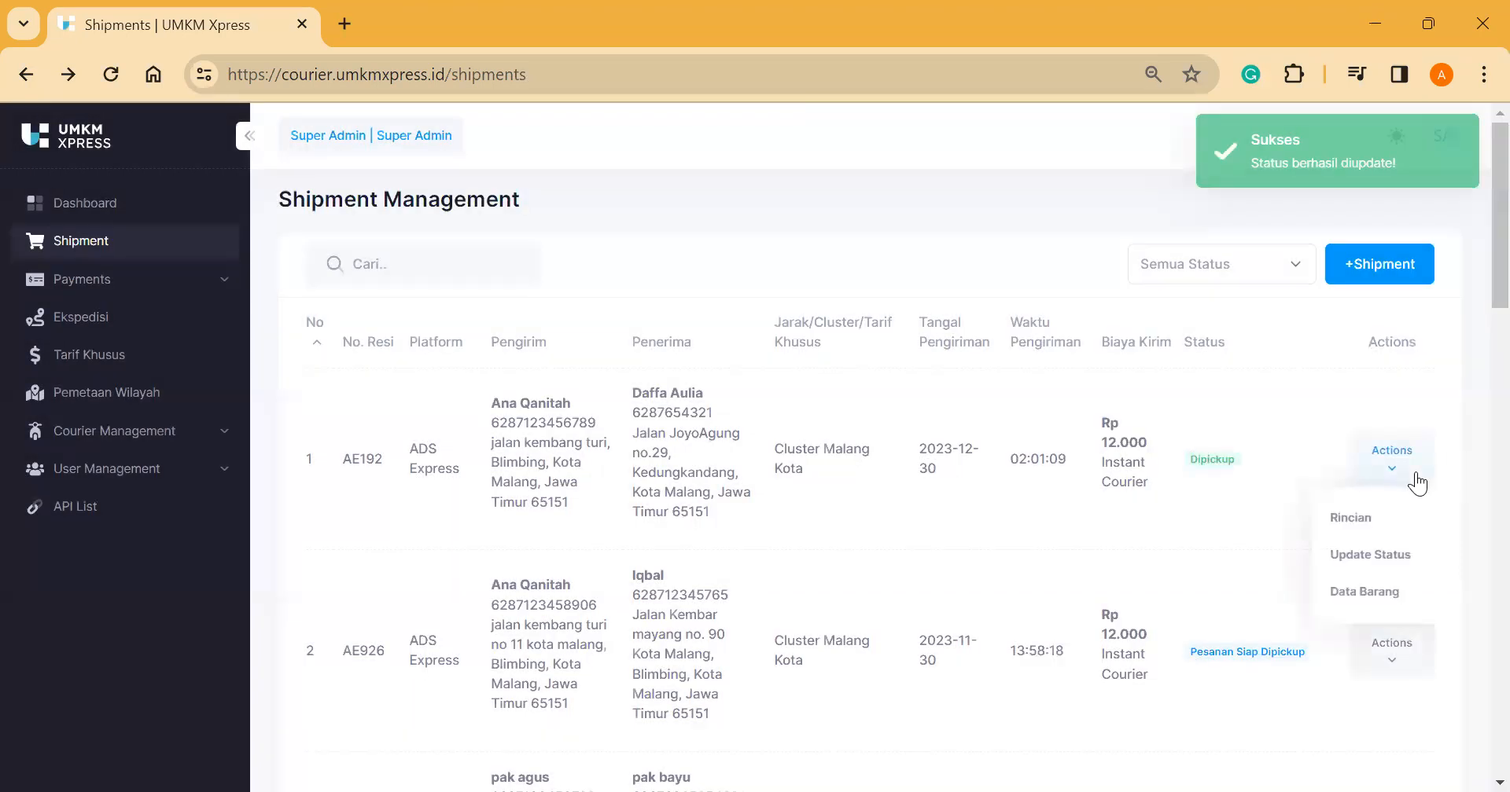
left_click(1383, 595)
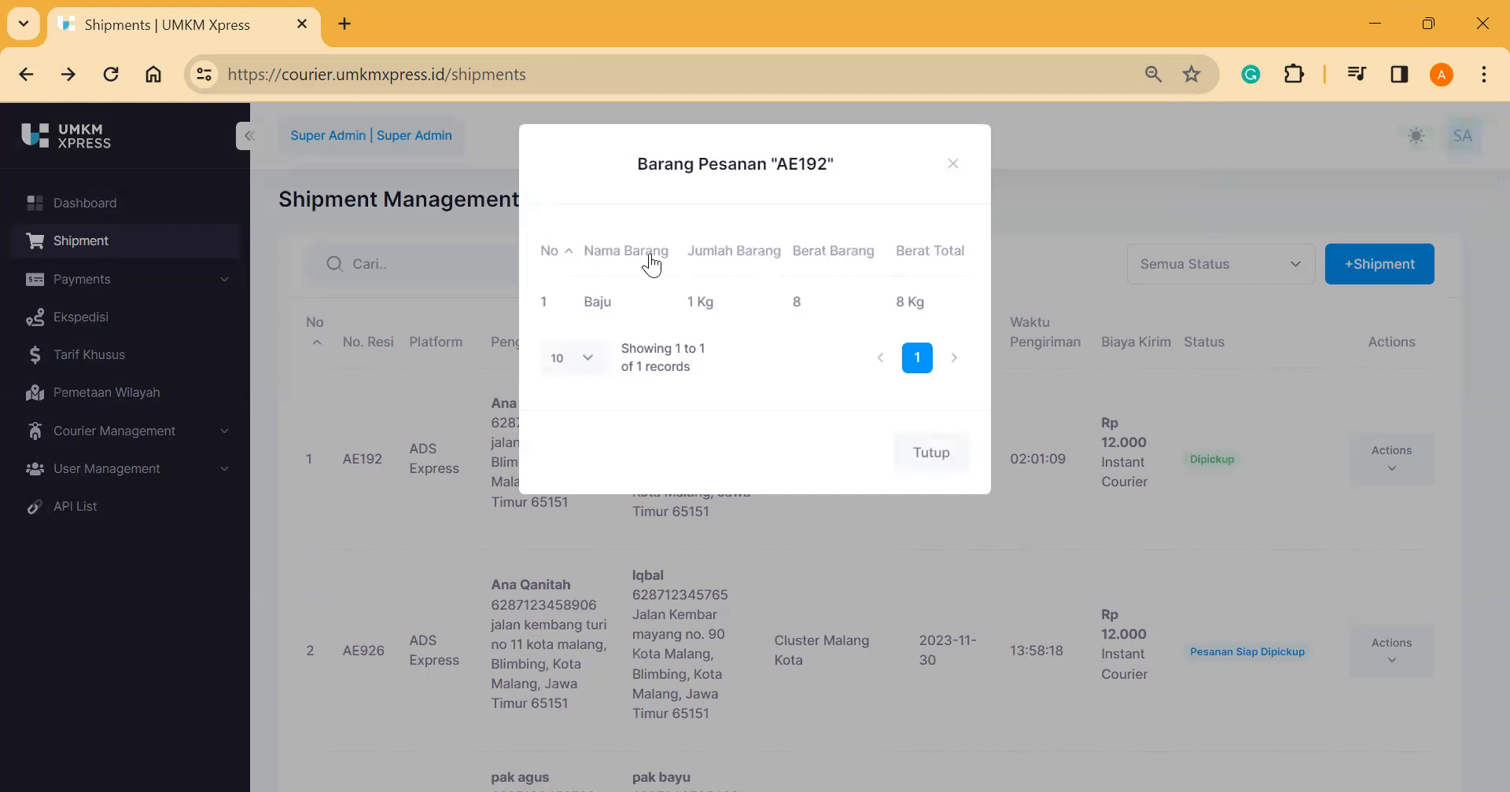
left_click(931, 451)
Step: Expand Payments and open Payment Method, listing Tunai and React Bank
left_click(206, 290)
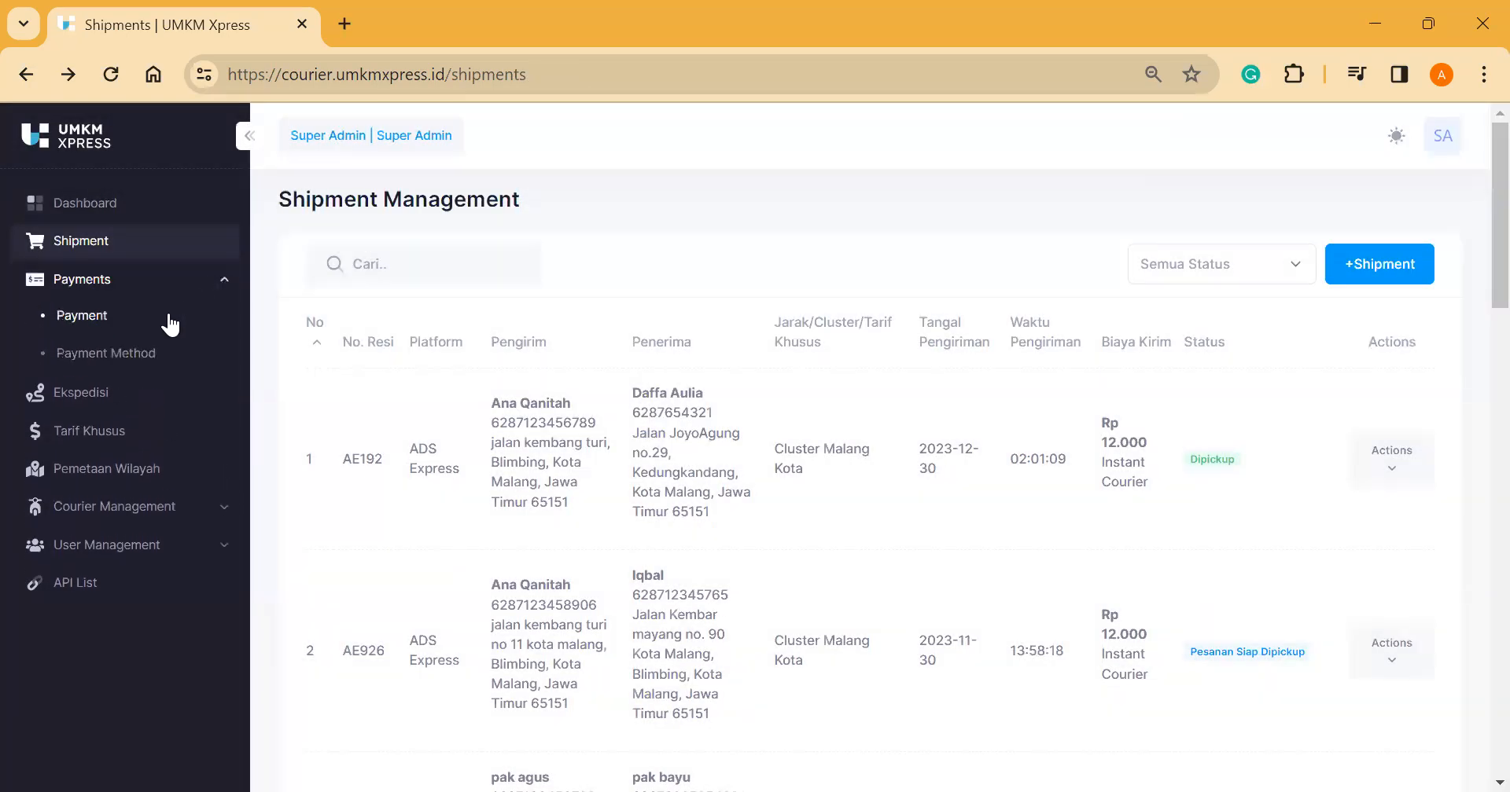
left_click(162, 325)
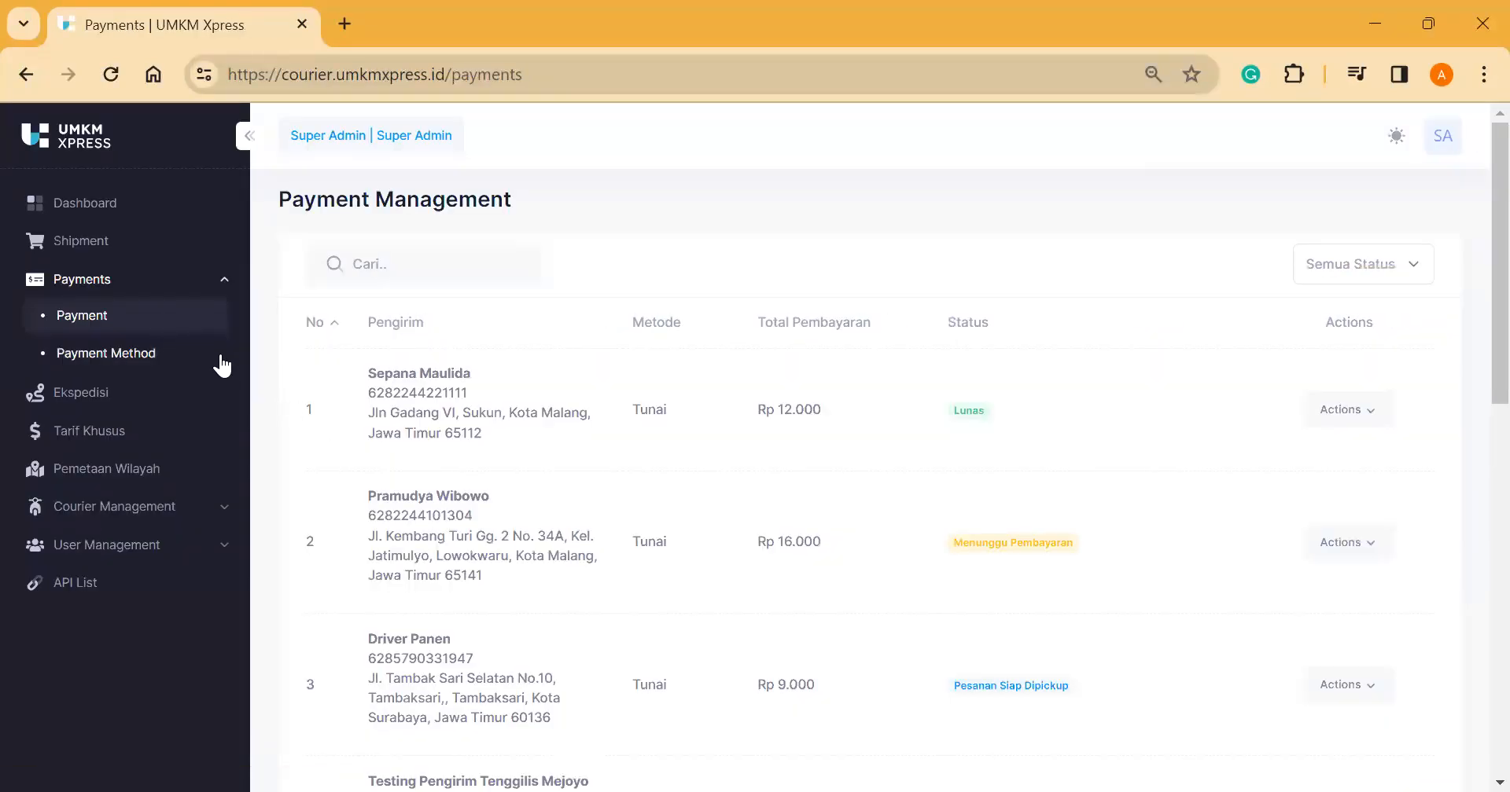
left_click(157, 362)
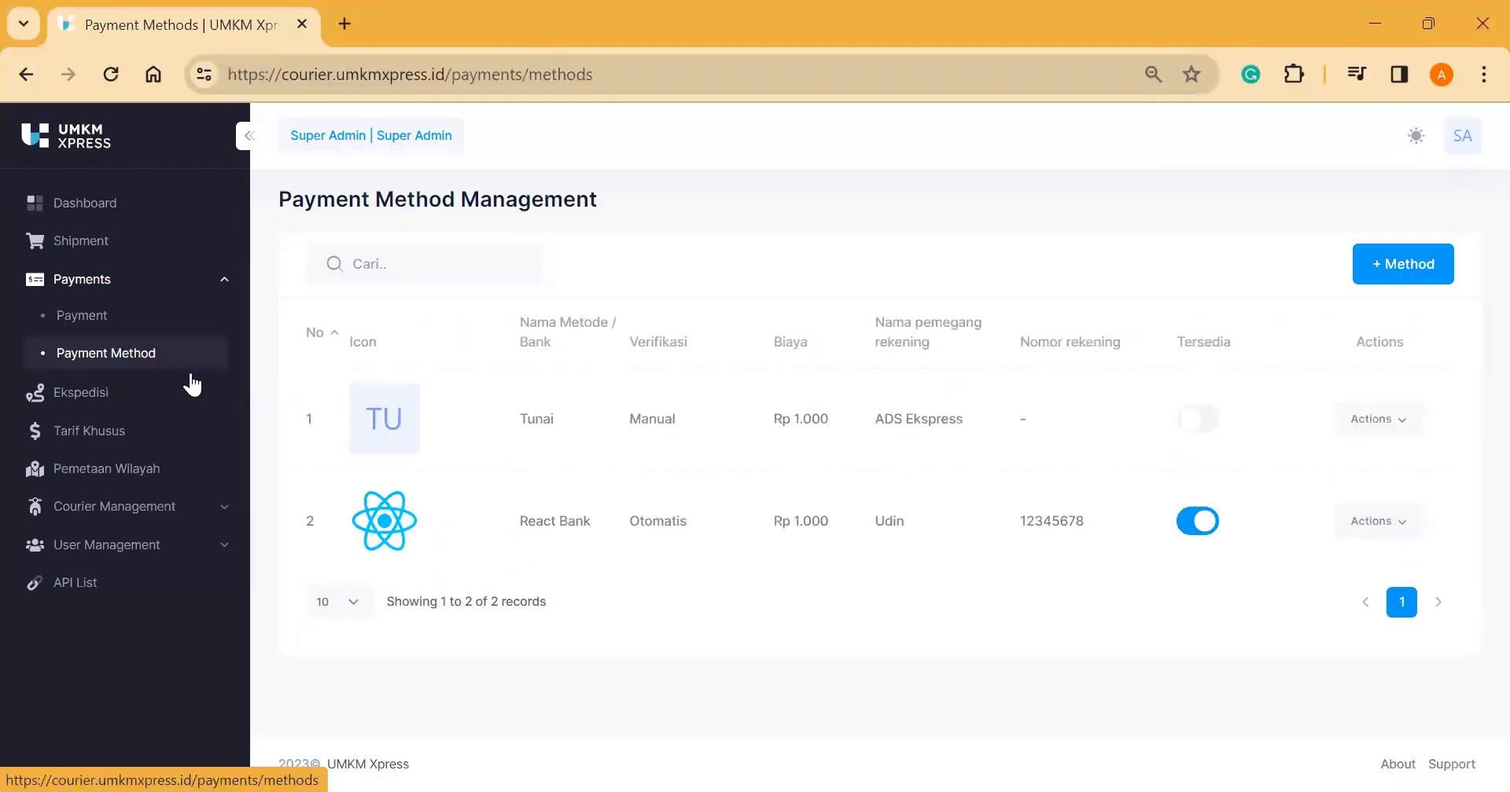
triple_click(390, 207)
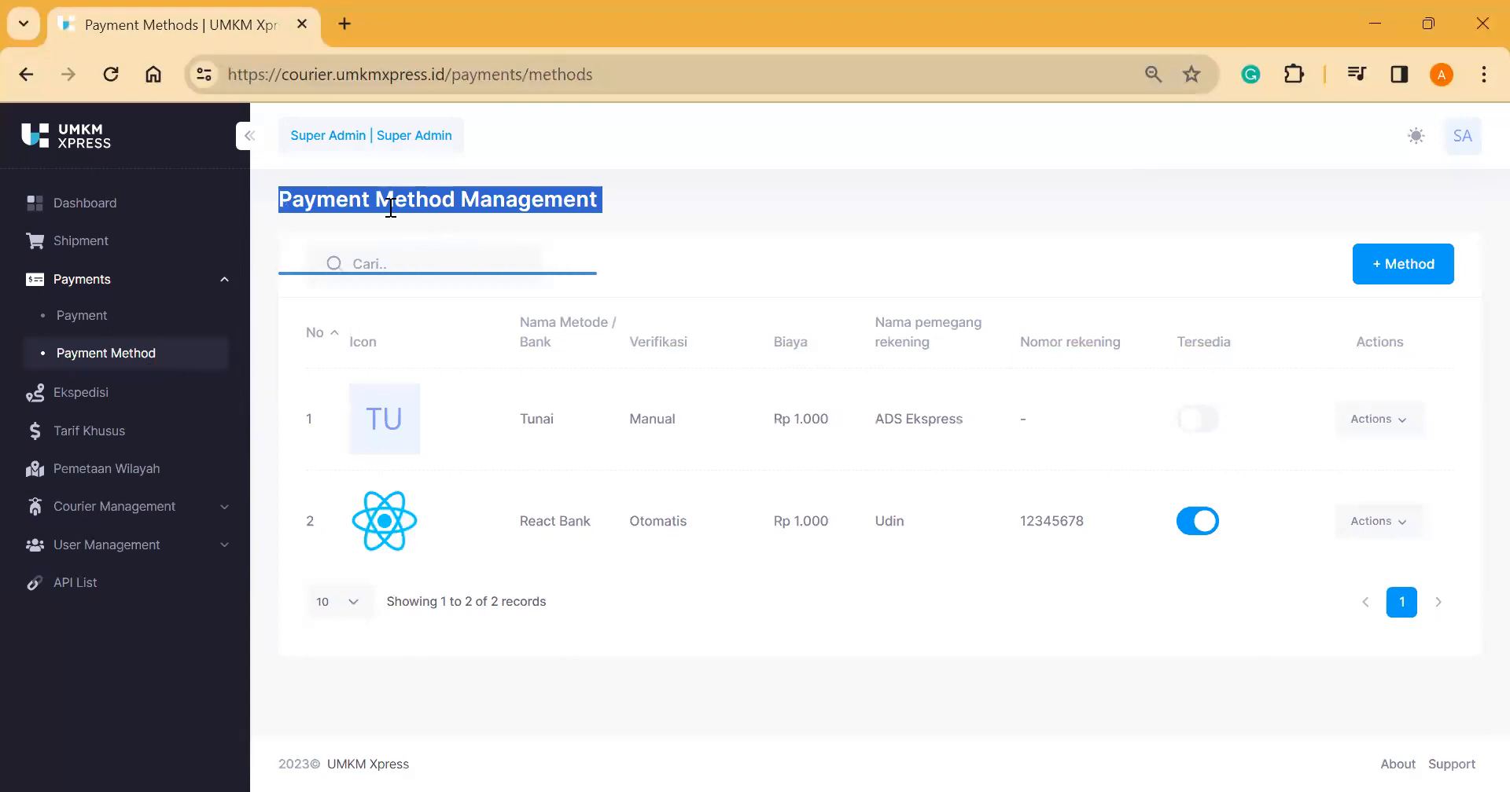
left_click(582, 411)
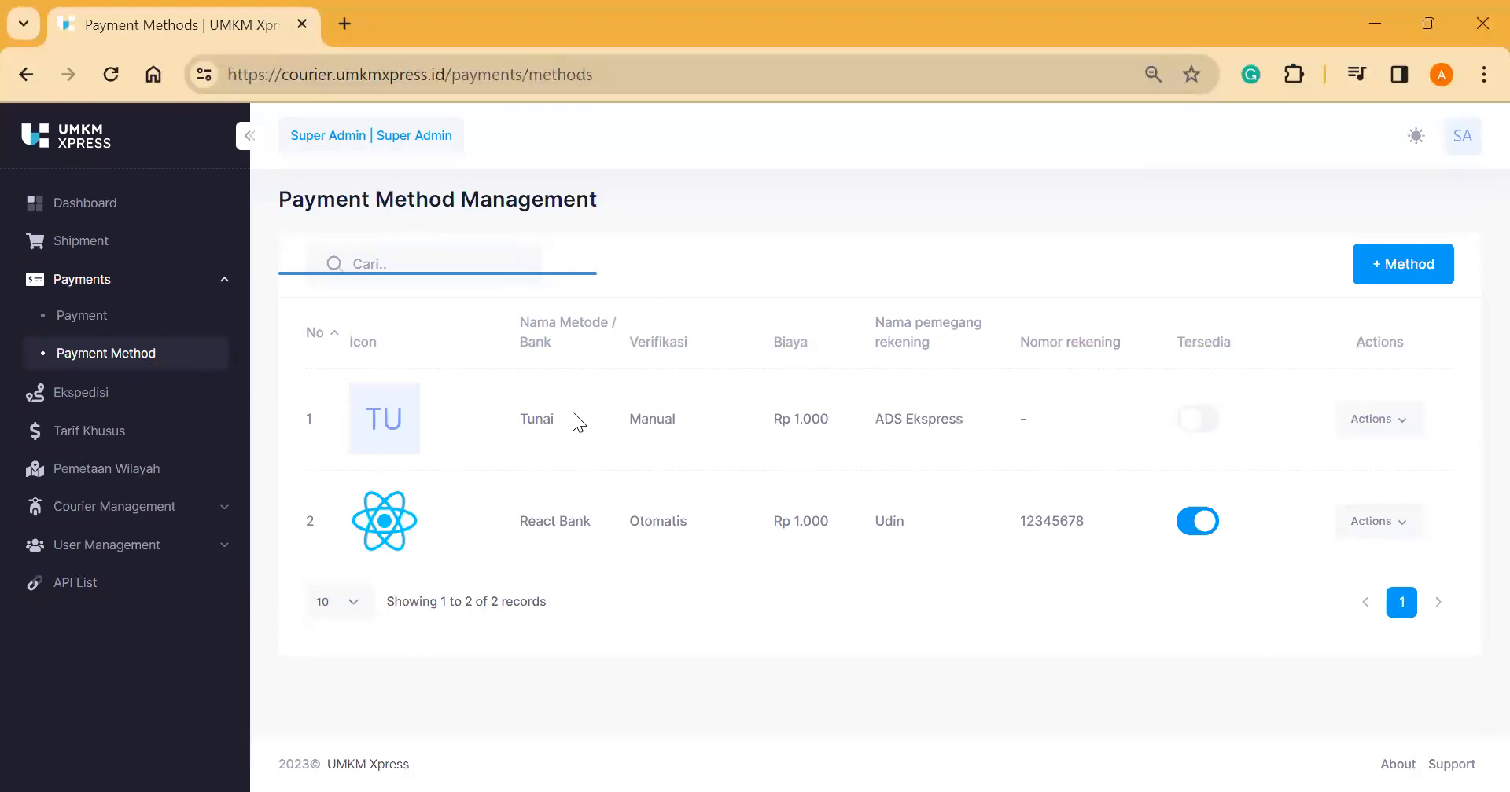
Step: Open the Tambah Metode form and close it without saving
left_click(1399, 266)
scroll(767, 423, "down", 2)
scroll(770, 423, "up", 2)
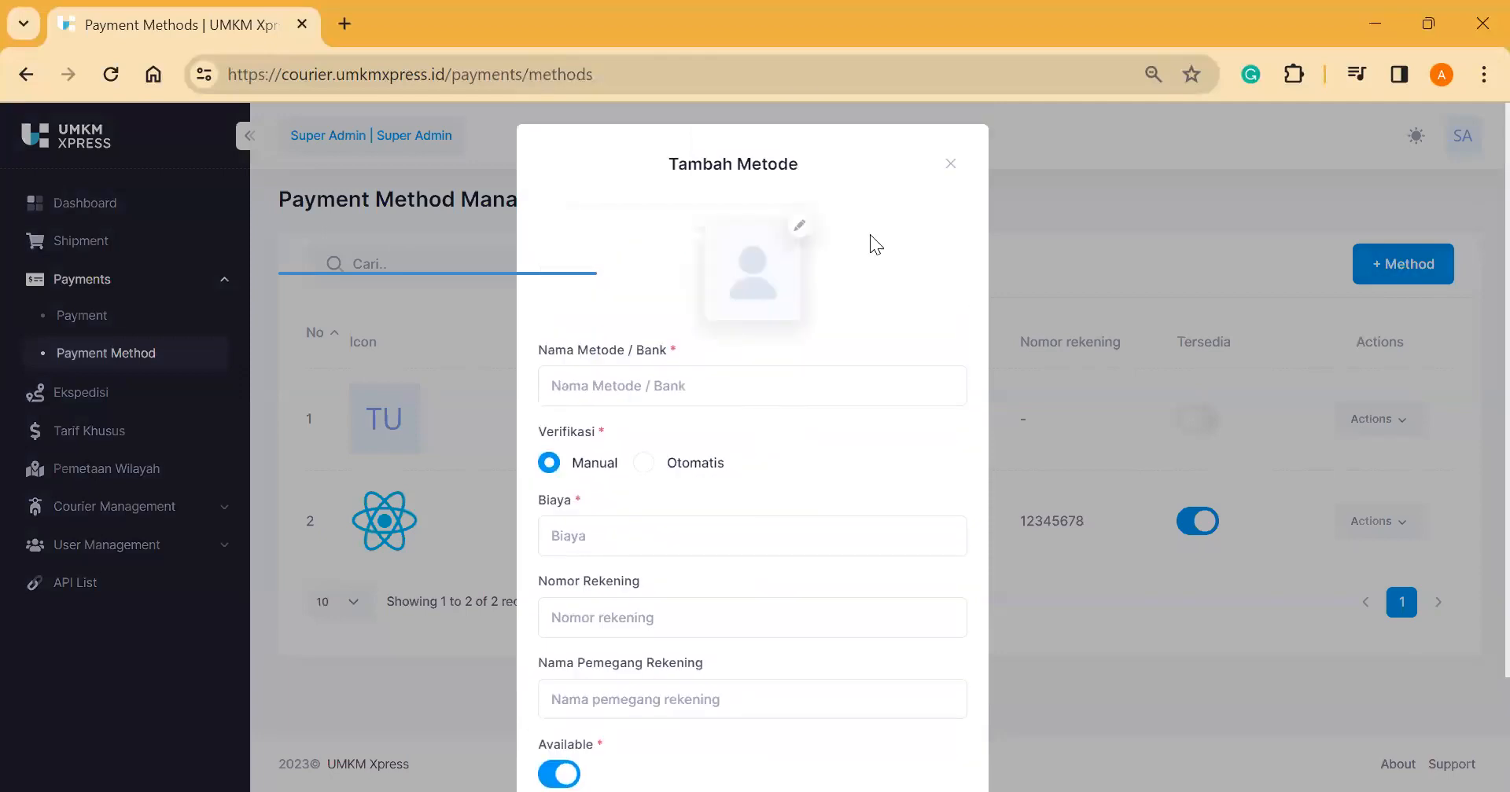
left_click(950, 166)
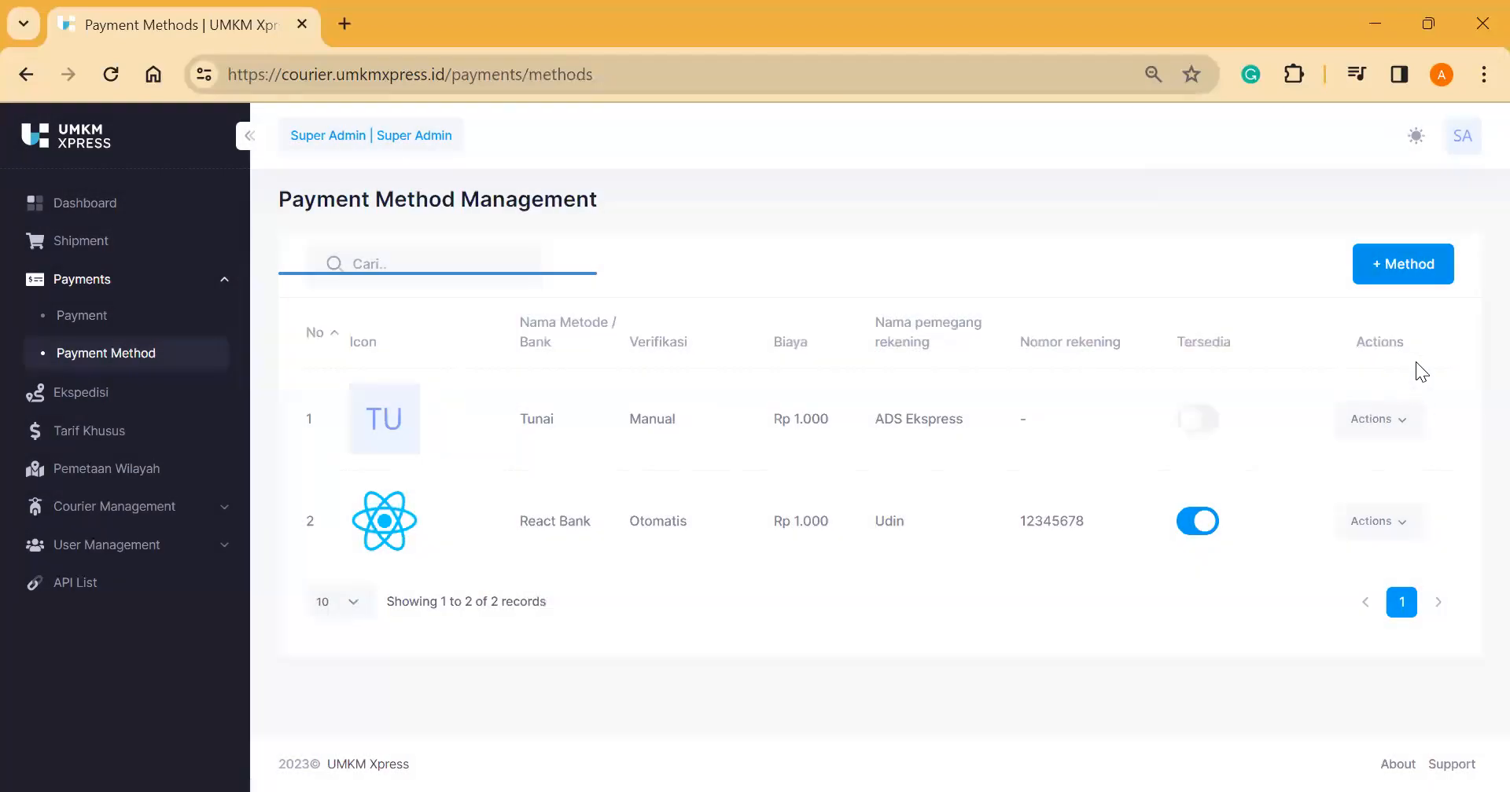
Step: Browse the payment records, then open Ekspedisi showing Ekspedisi 1, Ekspedisi 2 and Courier UMKM Xpress
left_click(158, 326)
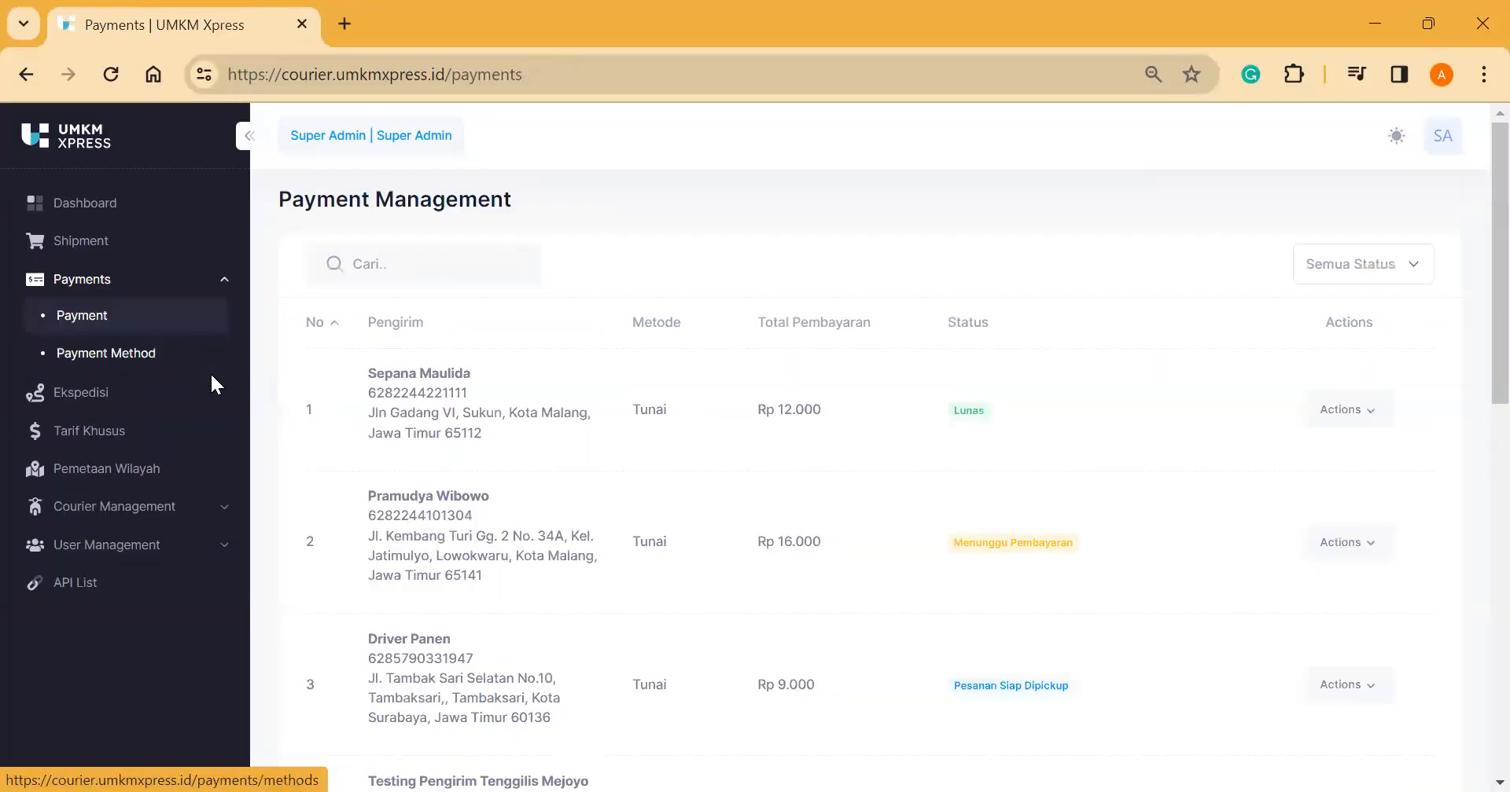
scroll(438, 493, "down", 1)
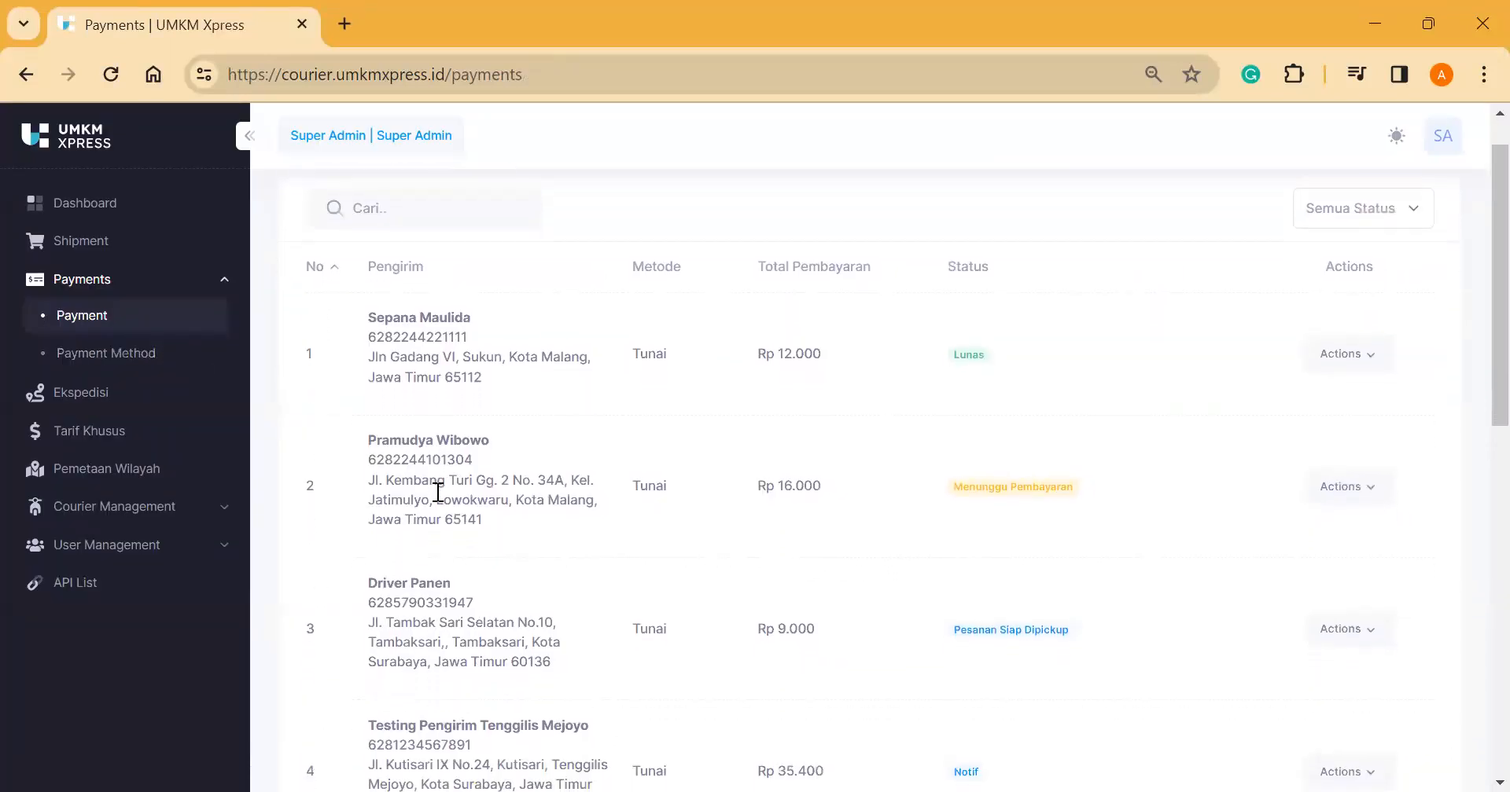
scroll(438, 493, "up", 1)
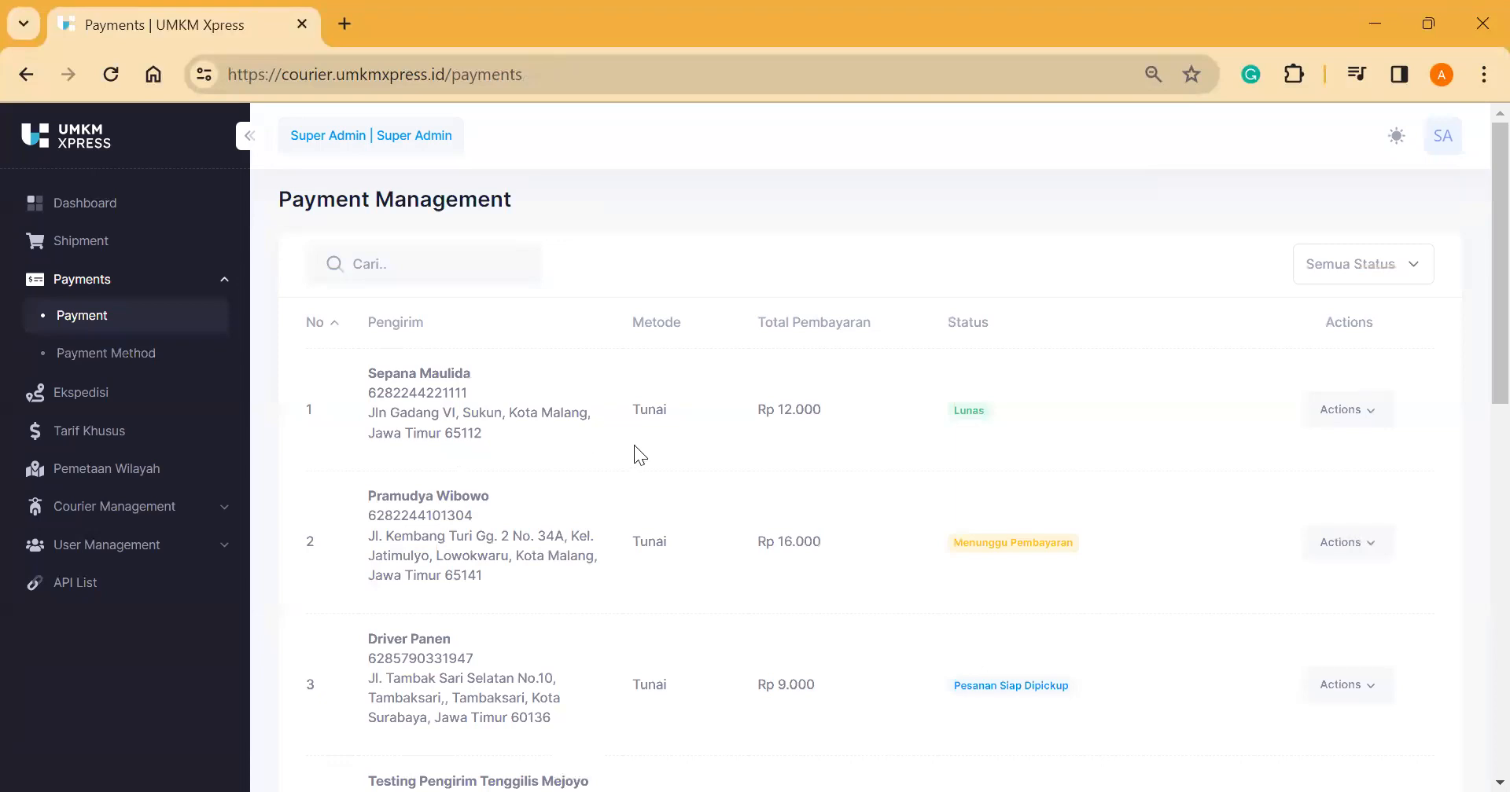
scroll(651, 465, "down", 2)
scroll(650, 470, "down", 3)
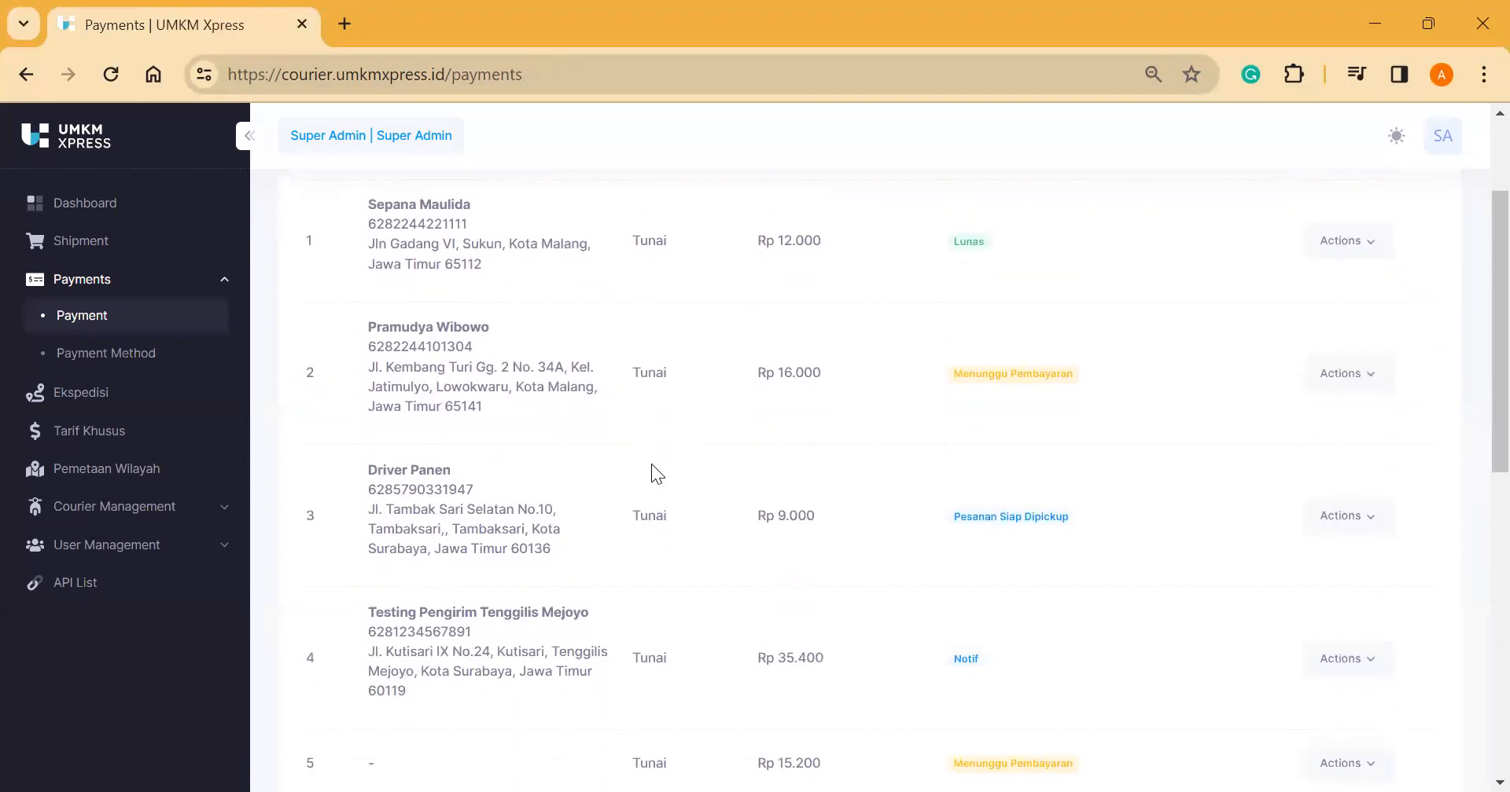
left_click(228, 401)
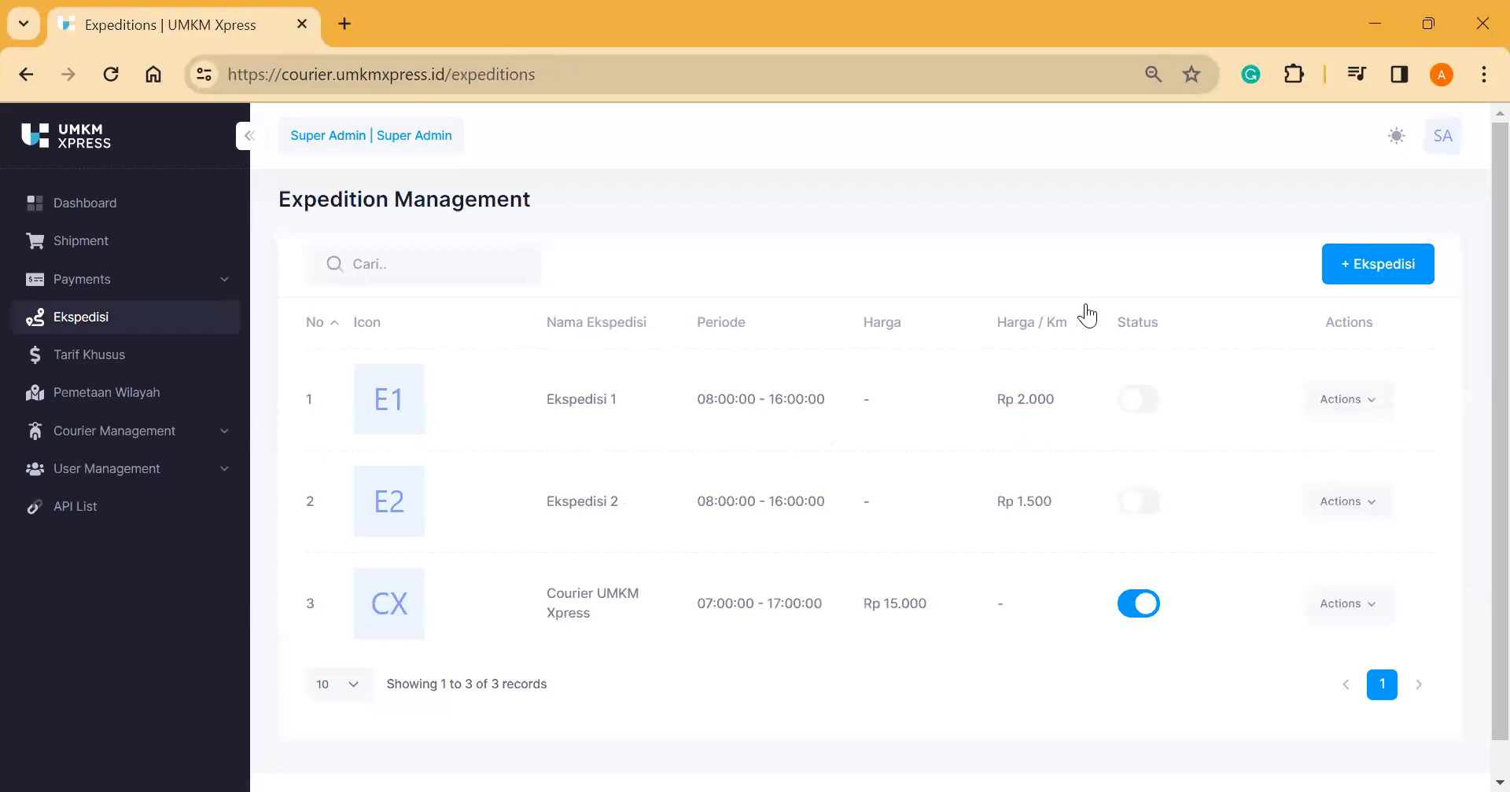
left_click(1371, 256)
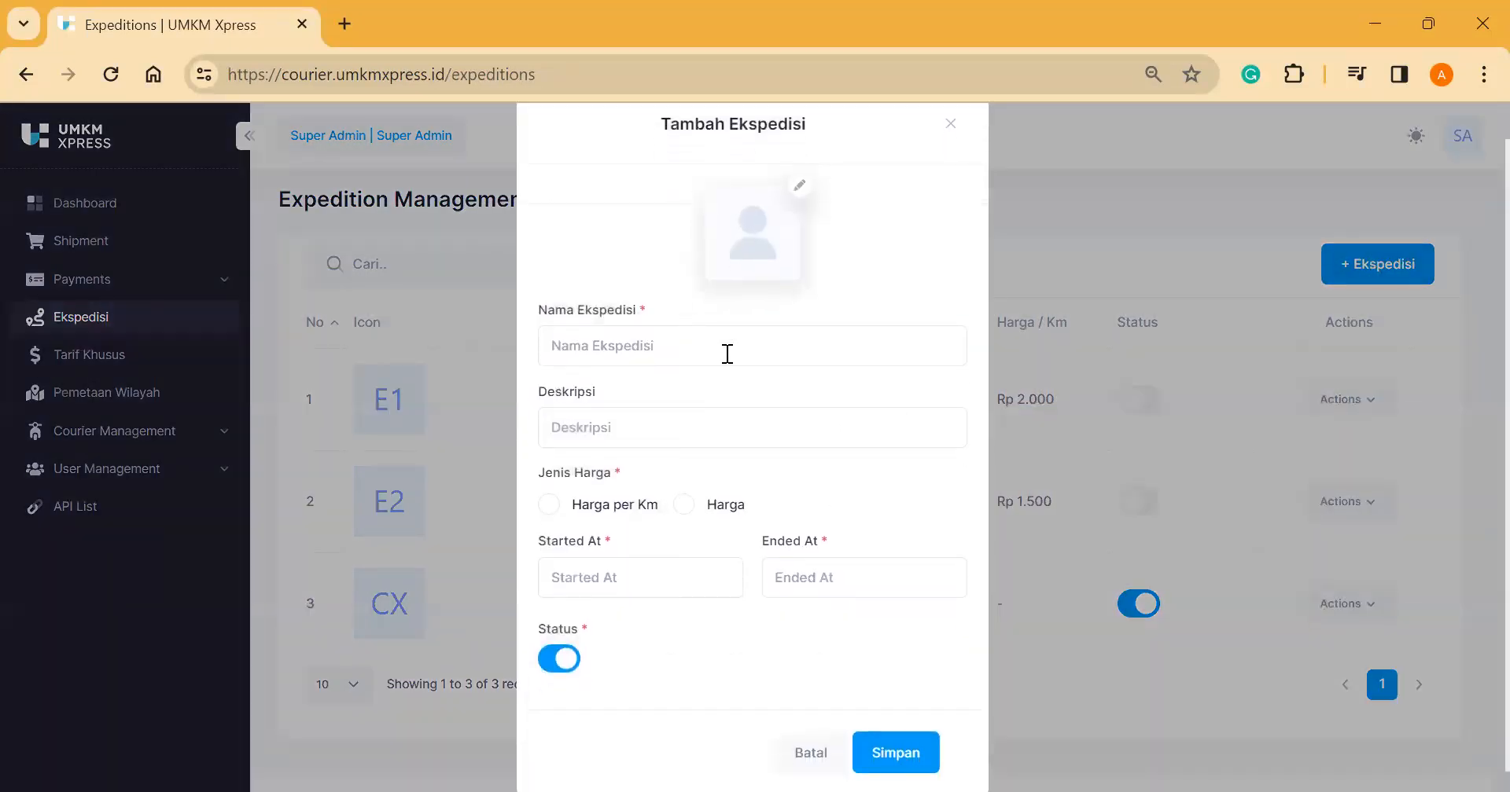
scroll(1390, 248, "down", 1)
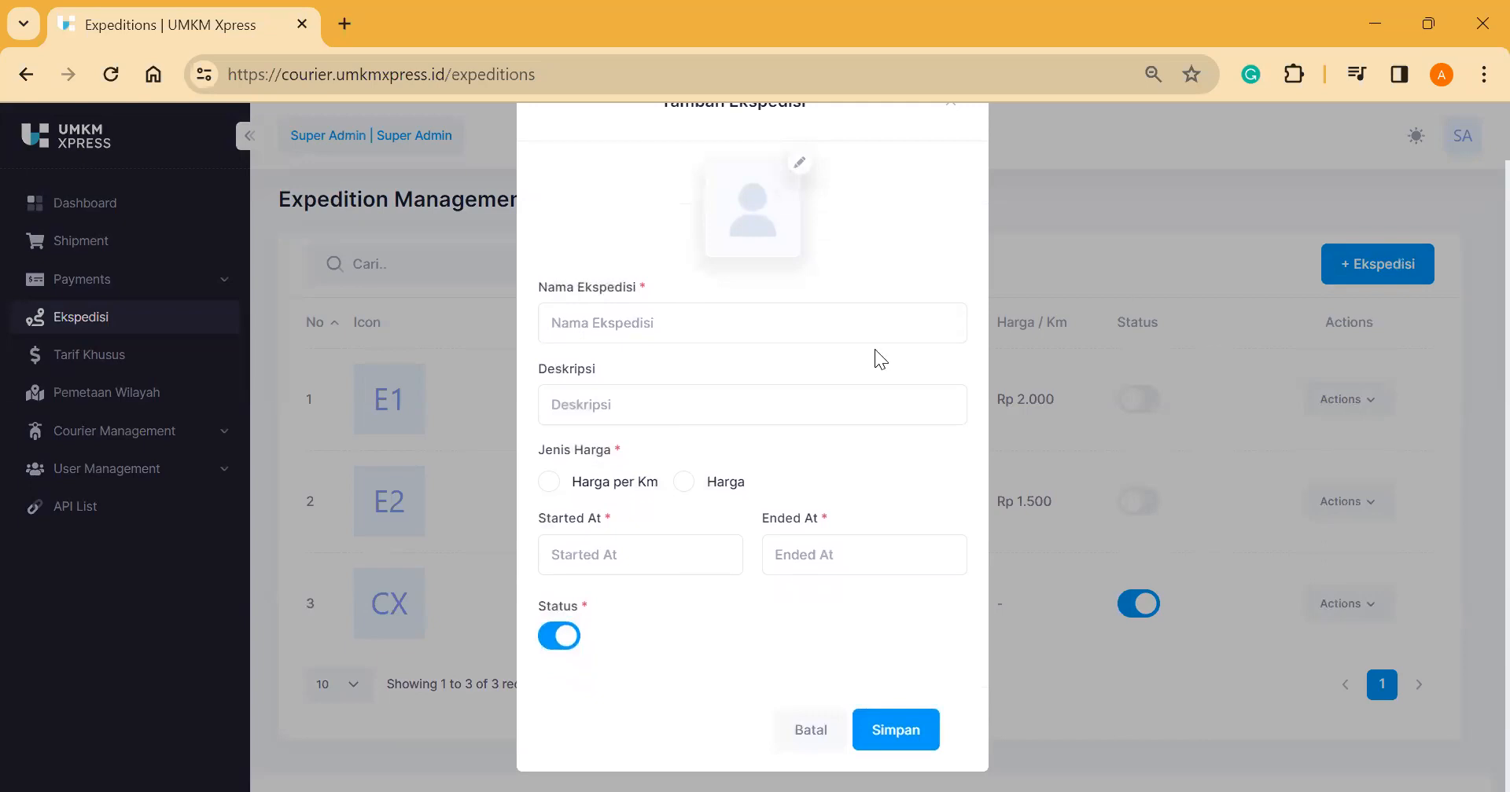
scroll(876, 351, "up", 1)
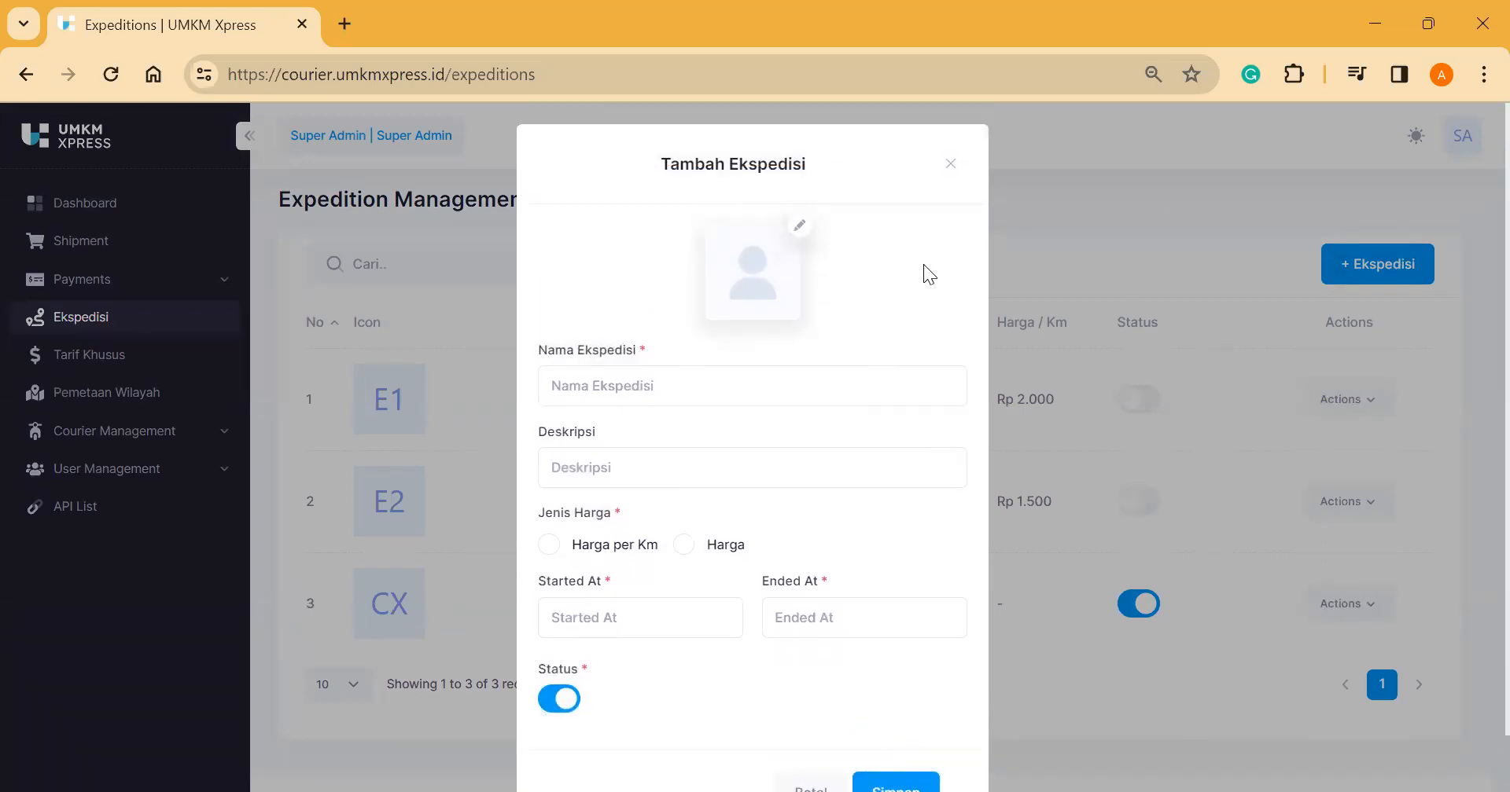
scroll(893, 315, "down", 1)
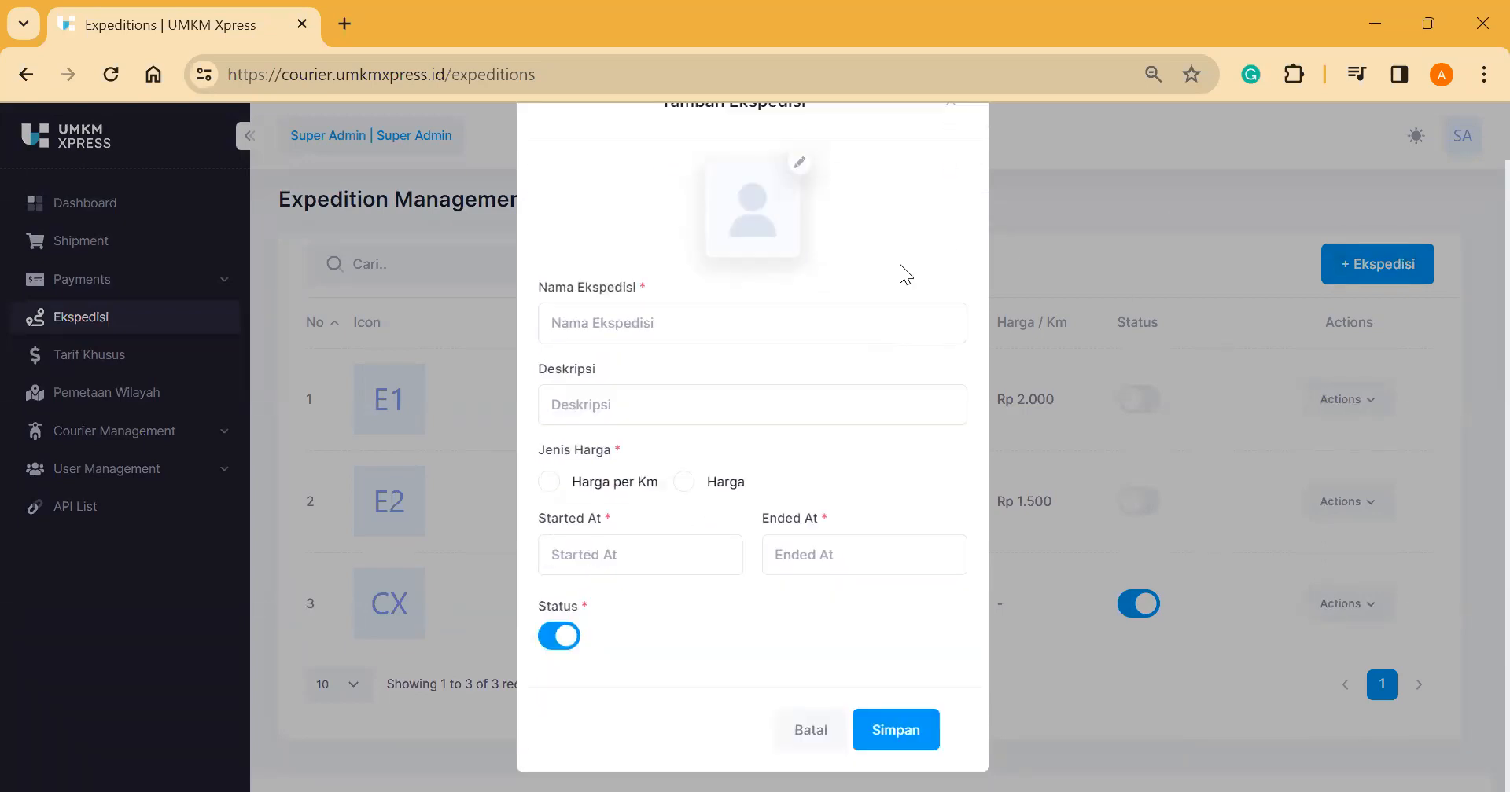
scroll(899, 265, "up", 1)
left_click(705, 376)
left_click(597, 465)
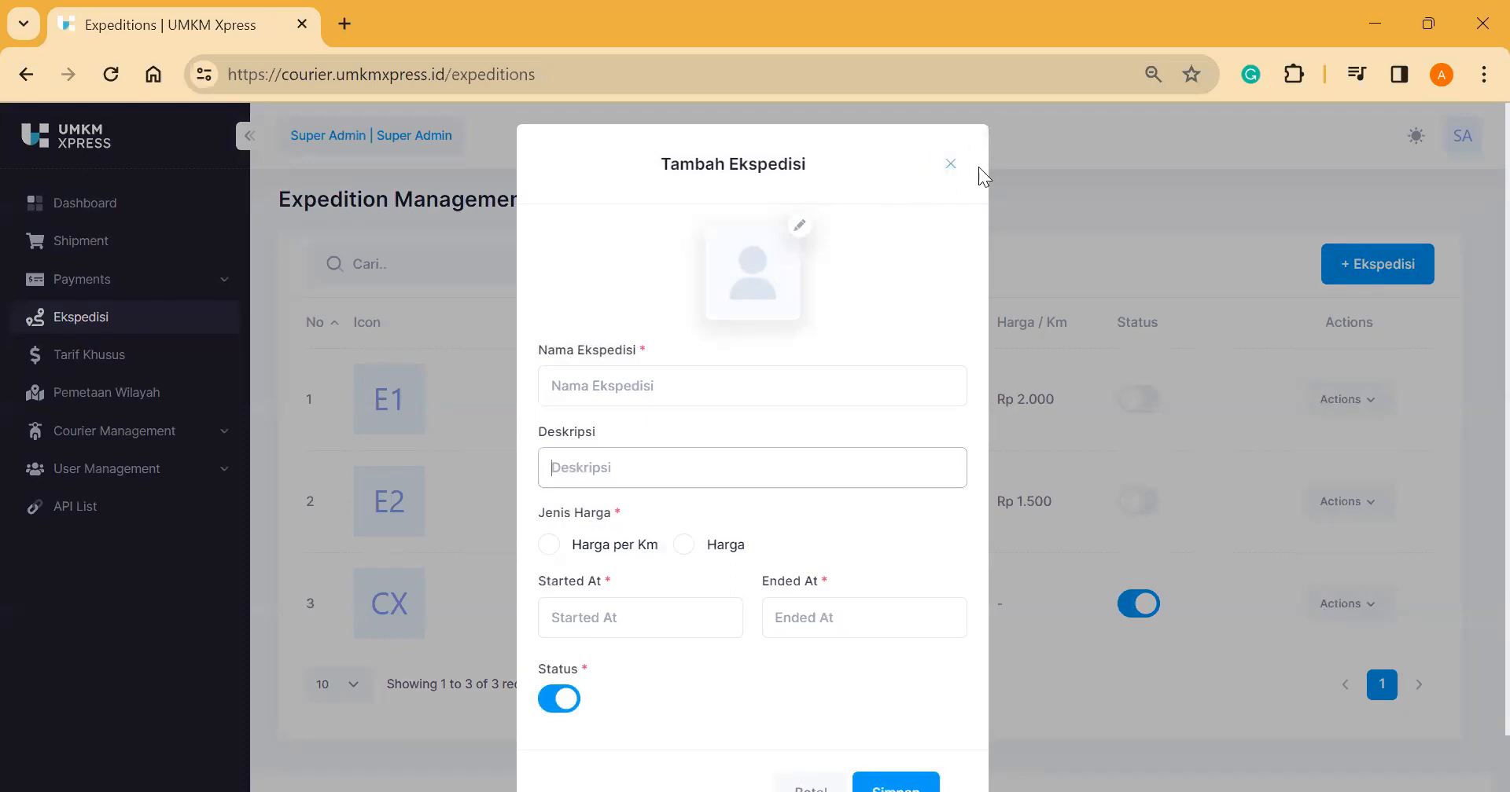
left_click(951, 164)
scroll(1324, 334, "down", 1)
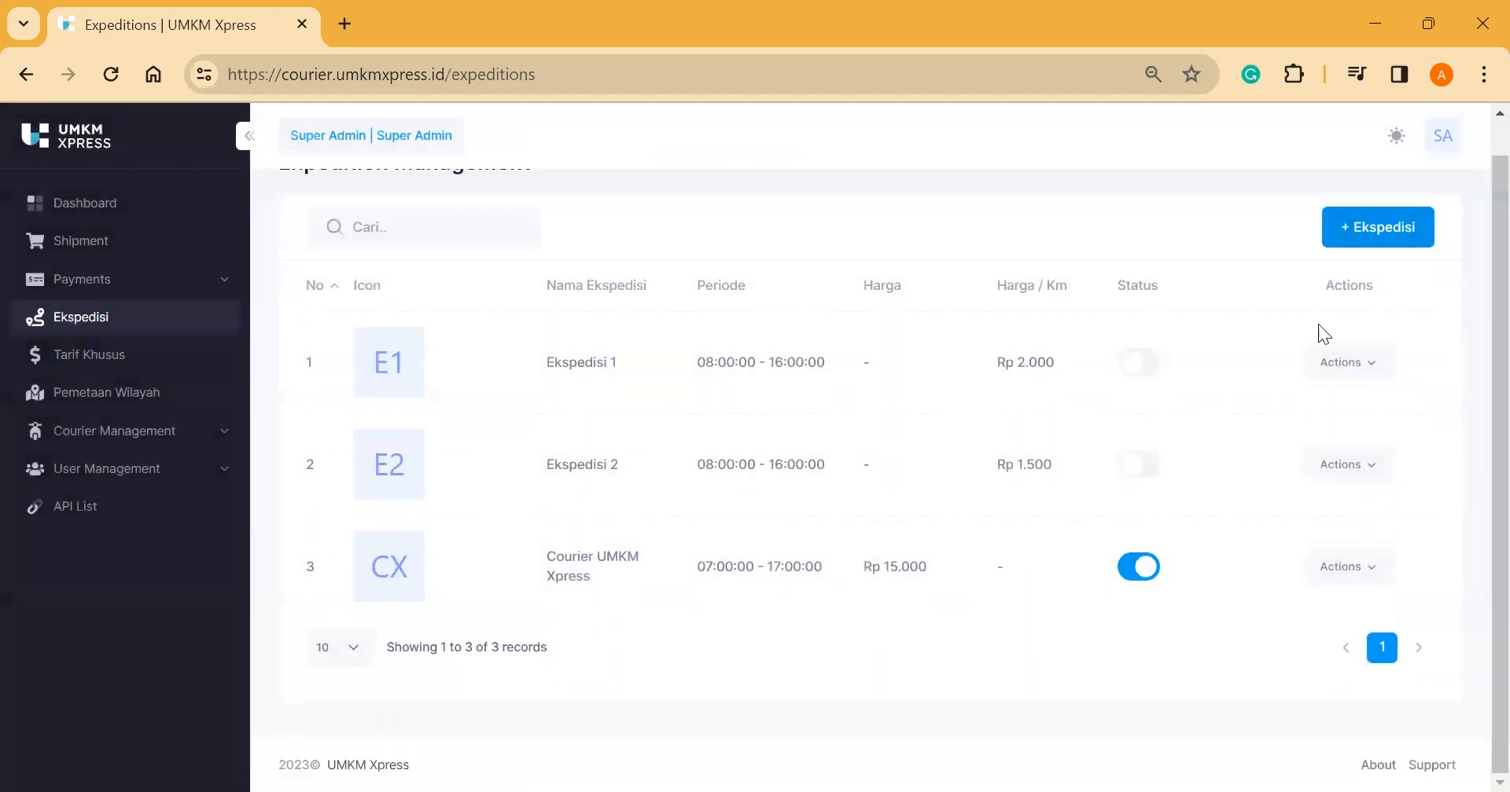
Step: Open the Tarif Khusus page and scroll through the special tariffs
left_click(122, 357)
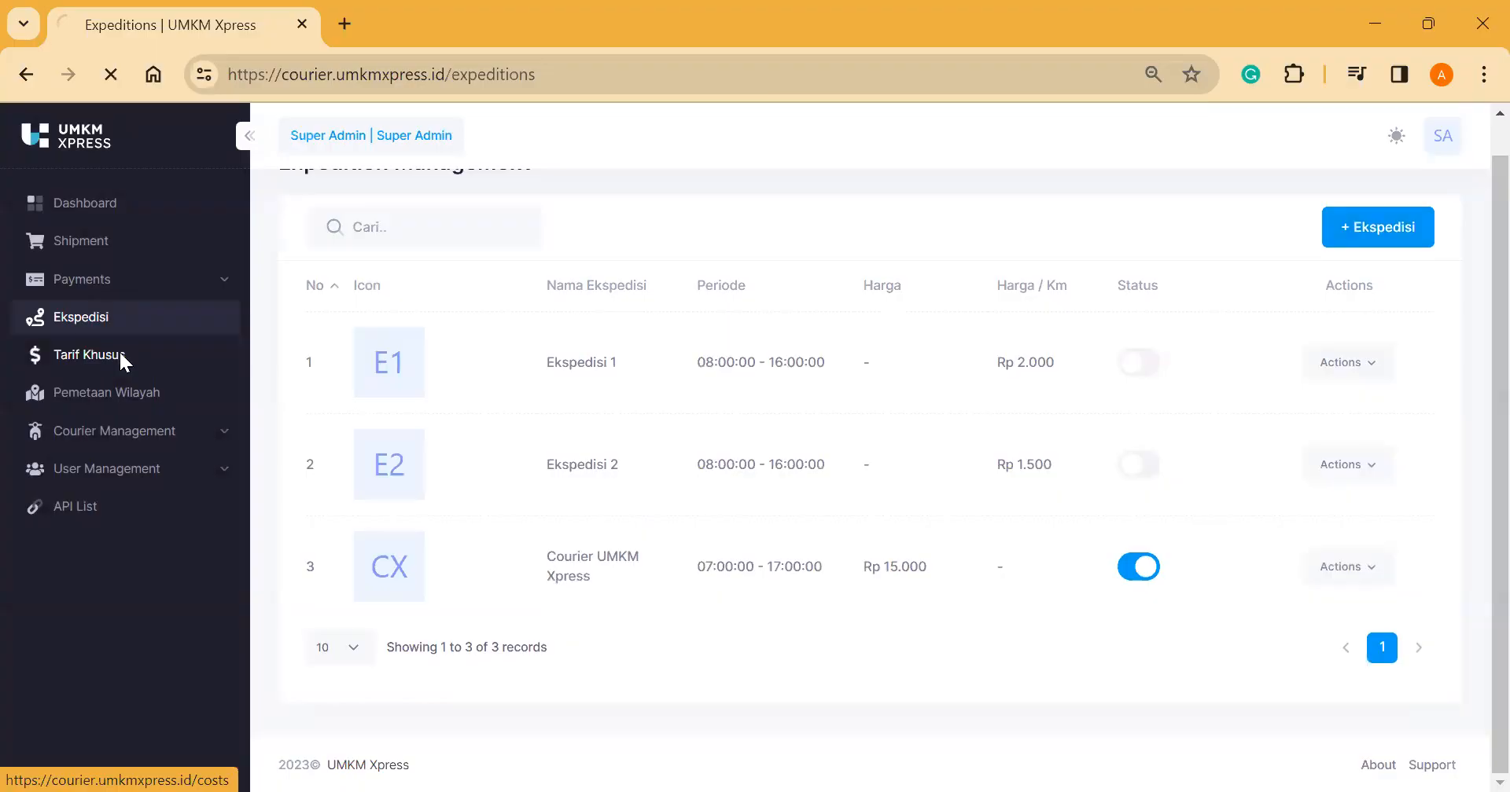
scroll(533, 488, "down", 1)
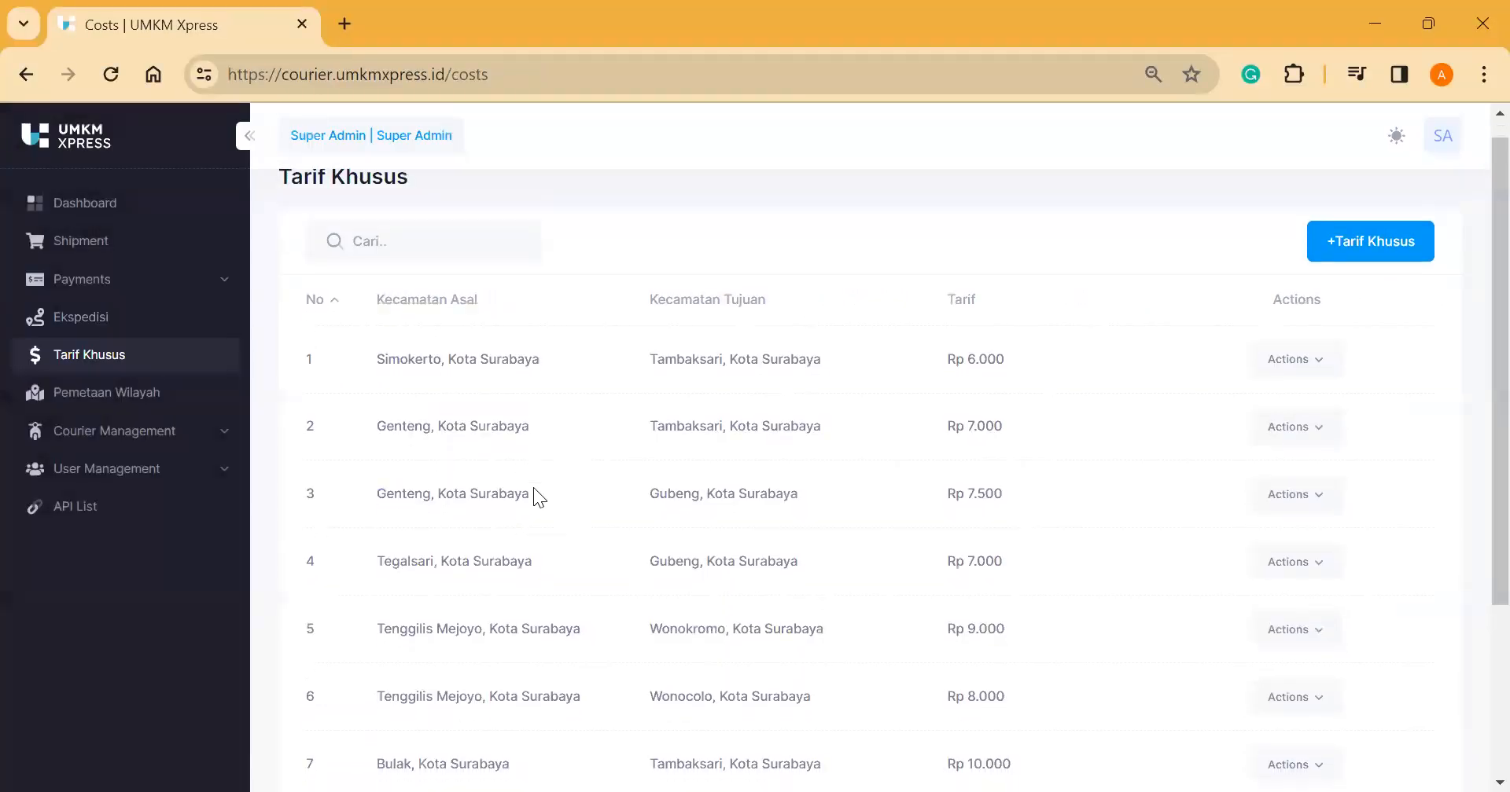
scroll(740, 464, "down", 3)
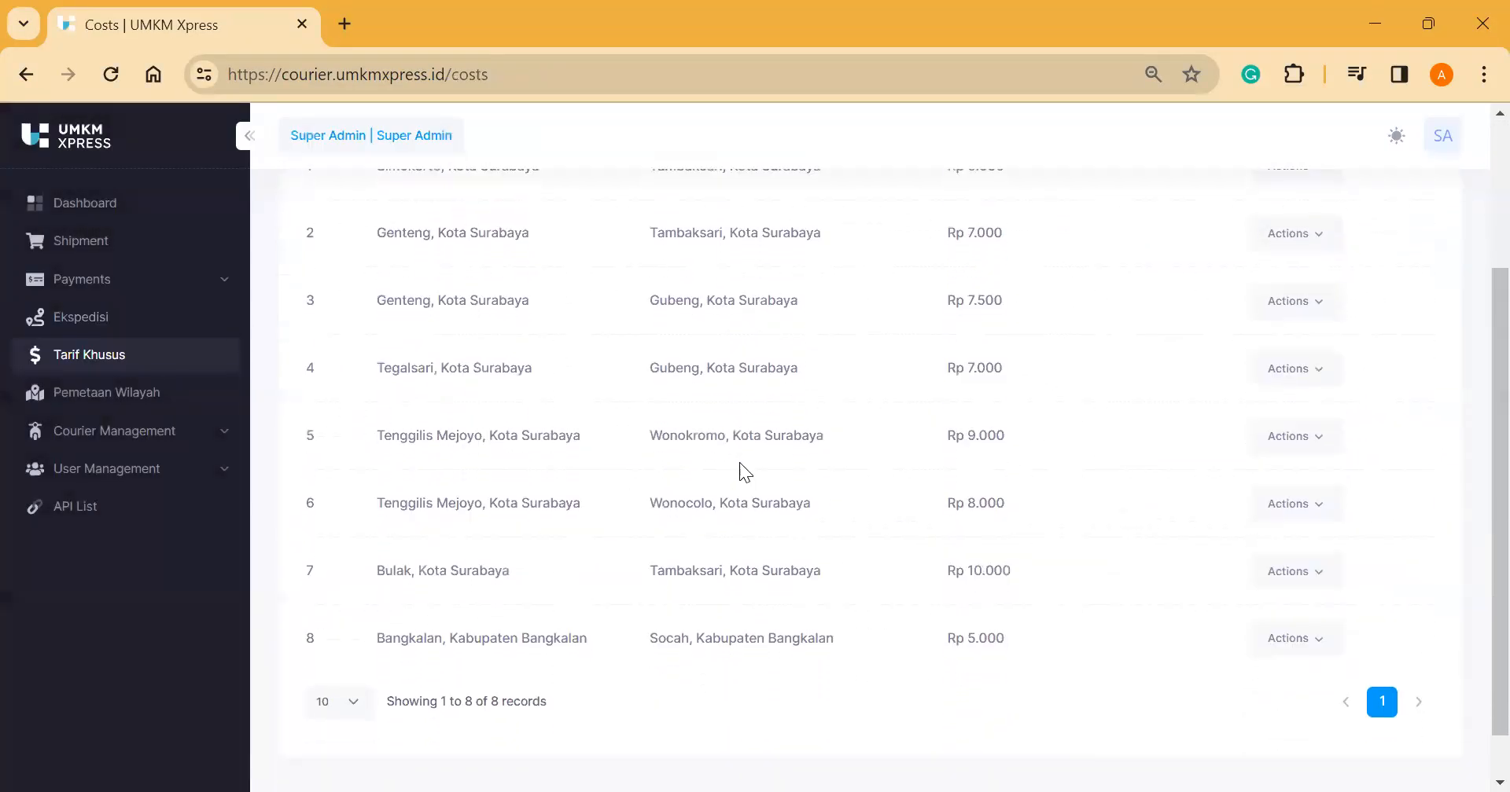
scroll(739, 469, "up", 3)
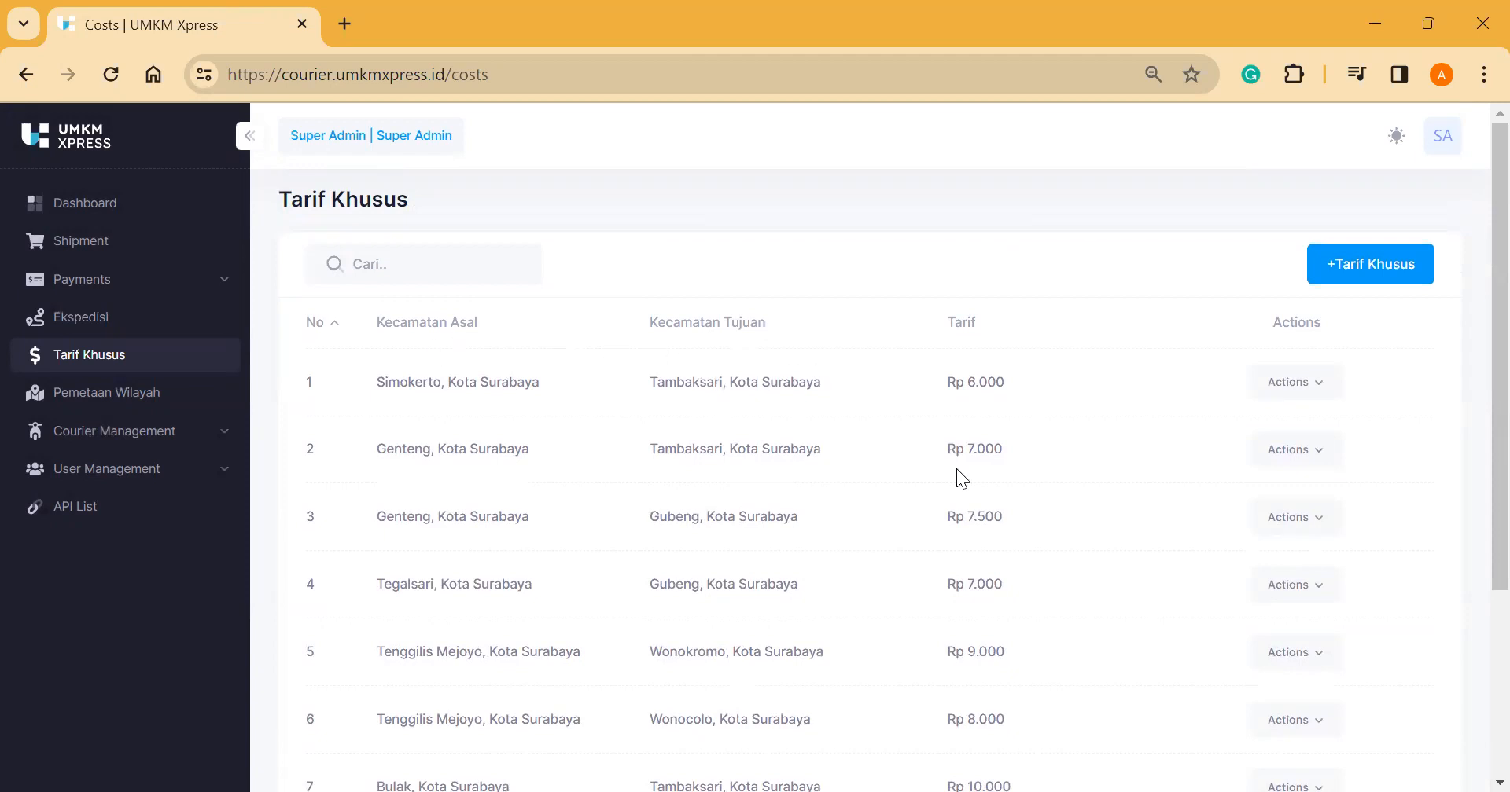
Step: Open and dismiss the +Tarif Khusus form, then go to Pemetaan Wilayah clusters
left_click(1349, 266)
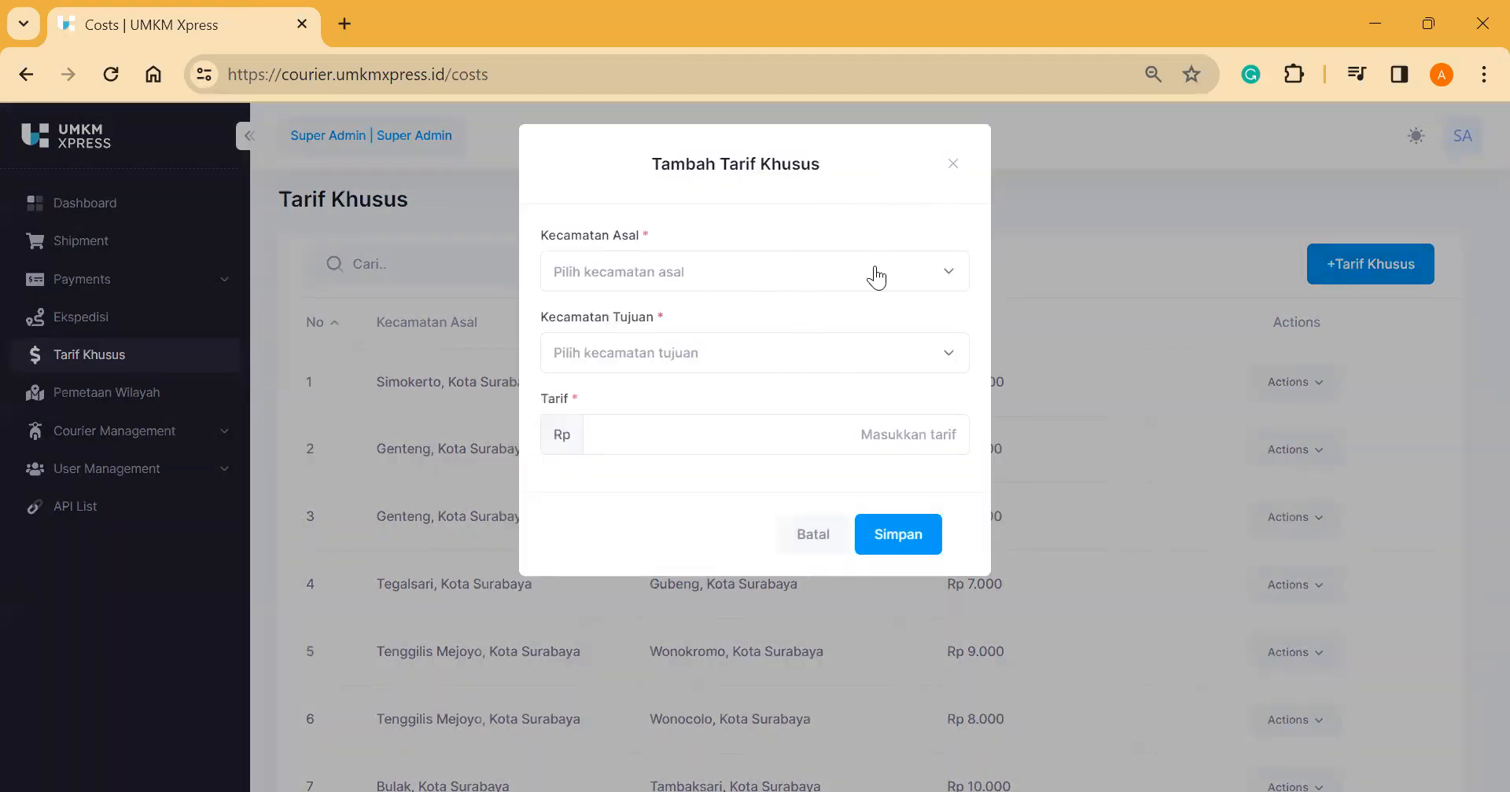
left_click(950, 167)
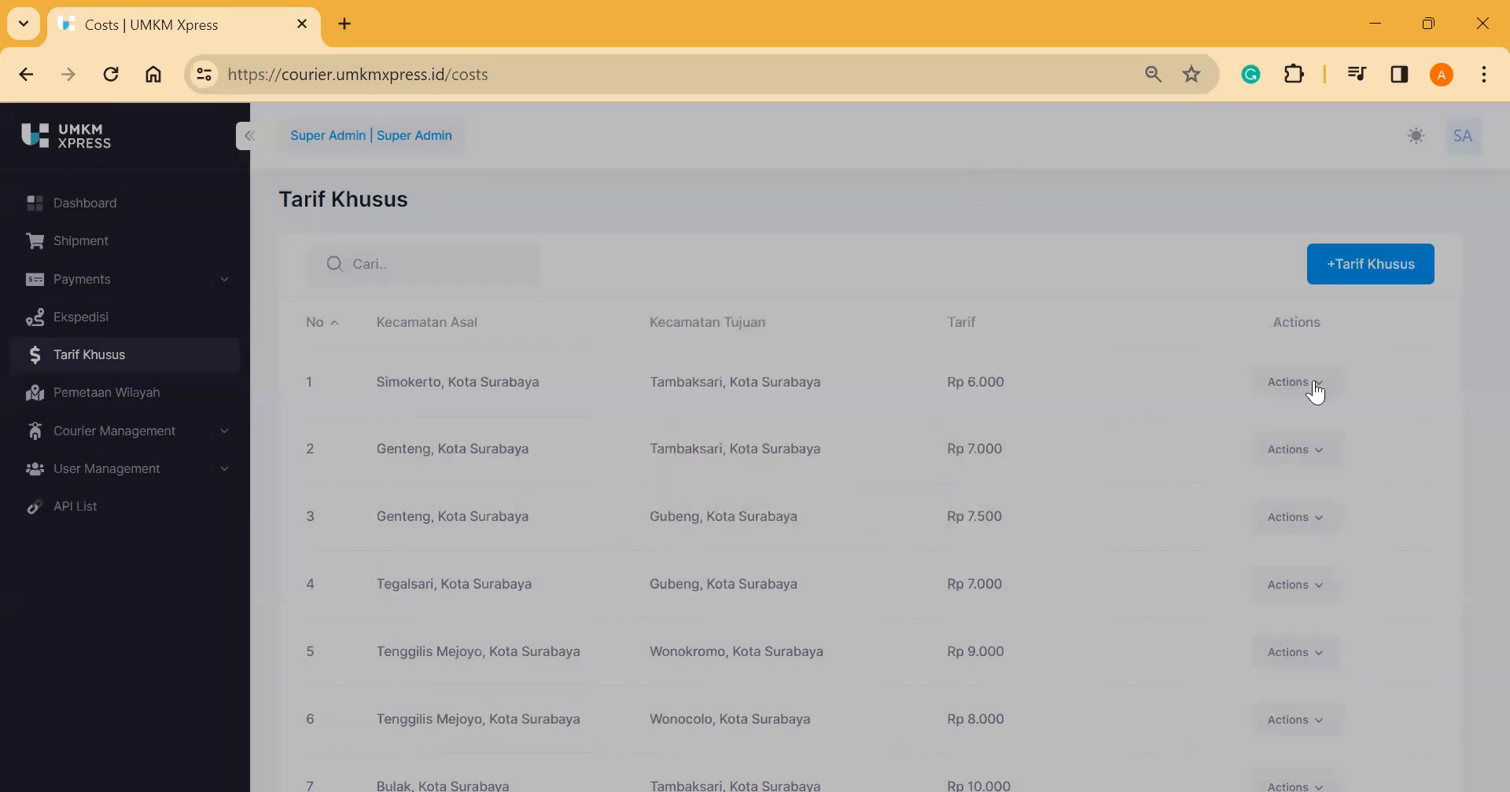
left_click(1314, 389)
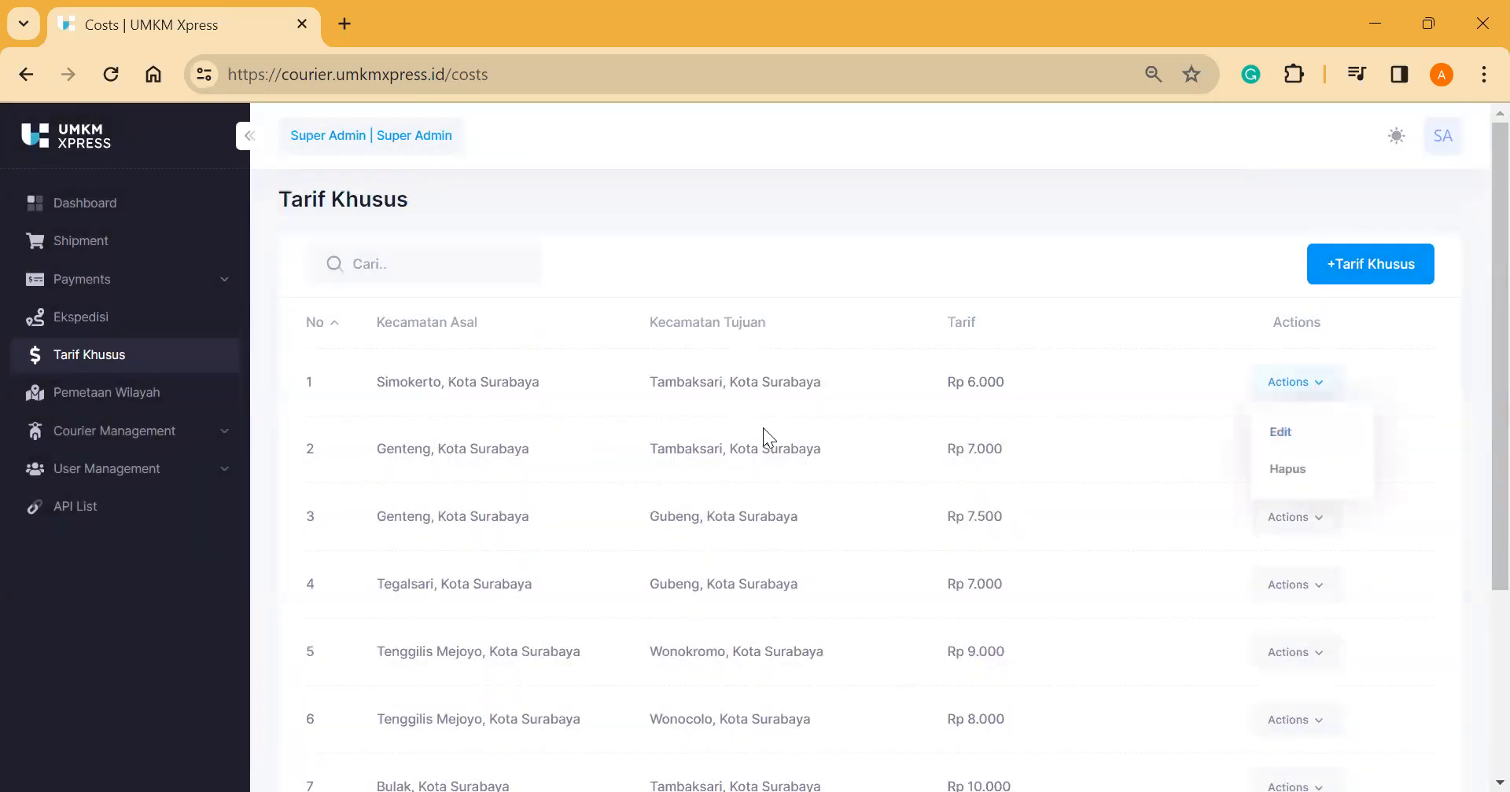
left_click(204, 402)
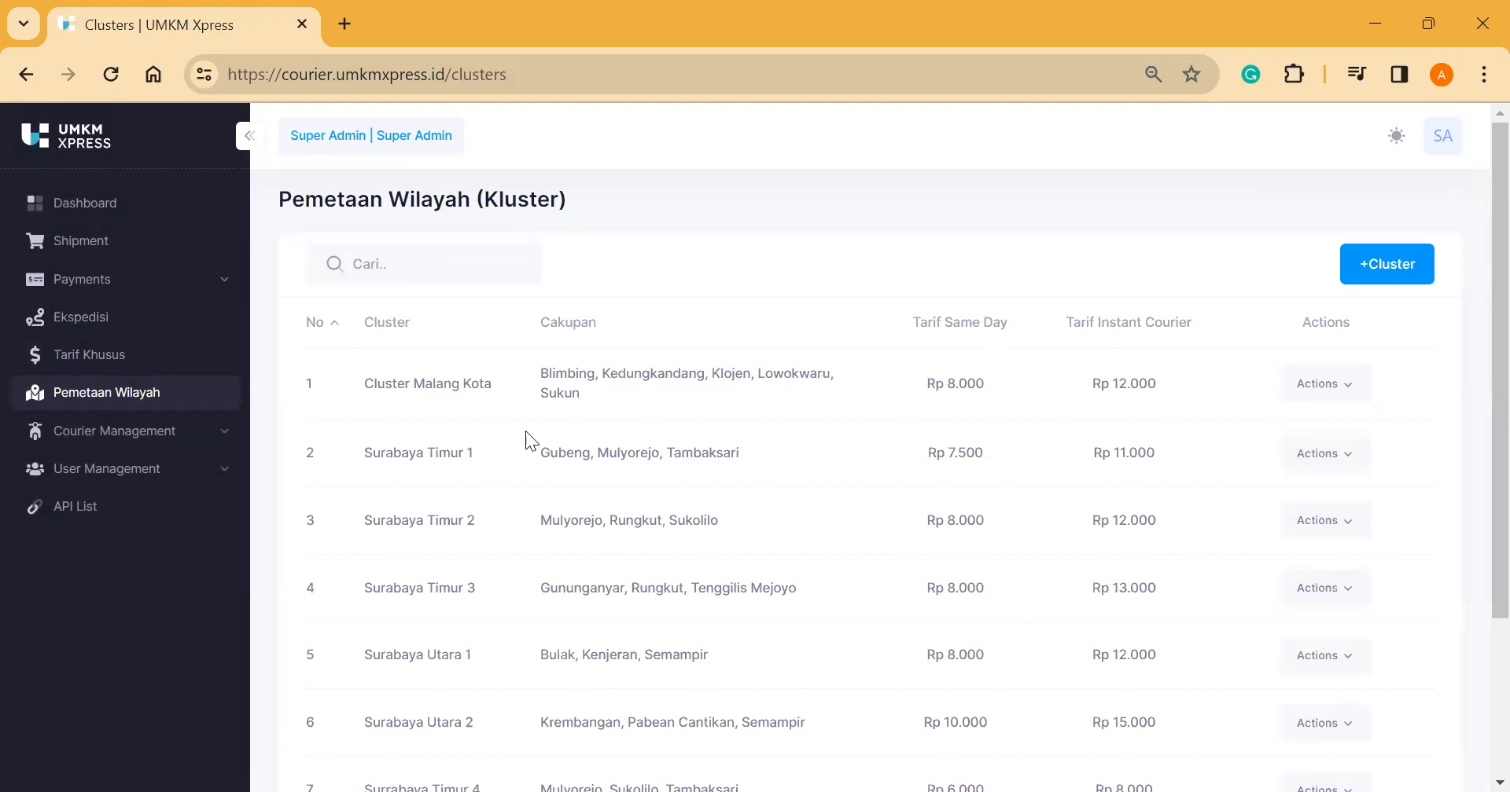
Step: Review Surabaya Timur 1's districts and same-day tariff, then expand Courier Management
scroll(504, 463, "down", 1)
scroll(501, 468, "down", 2)
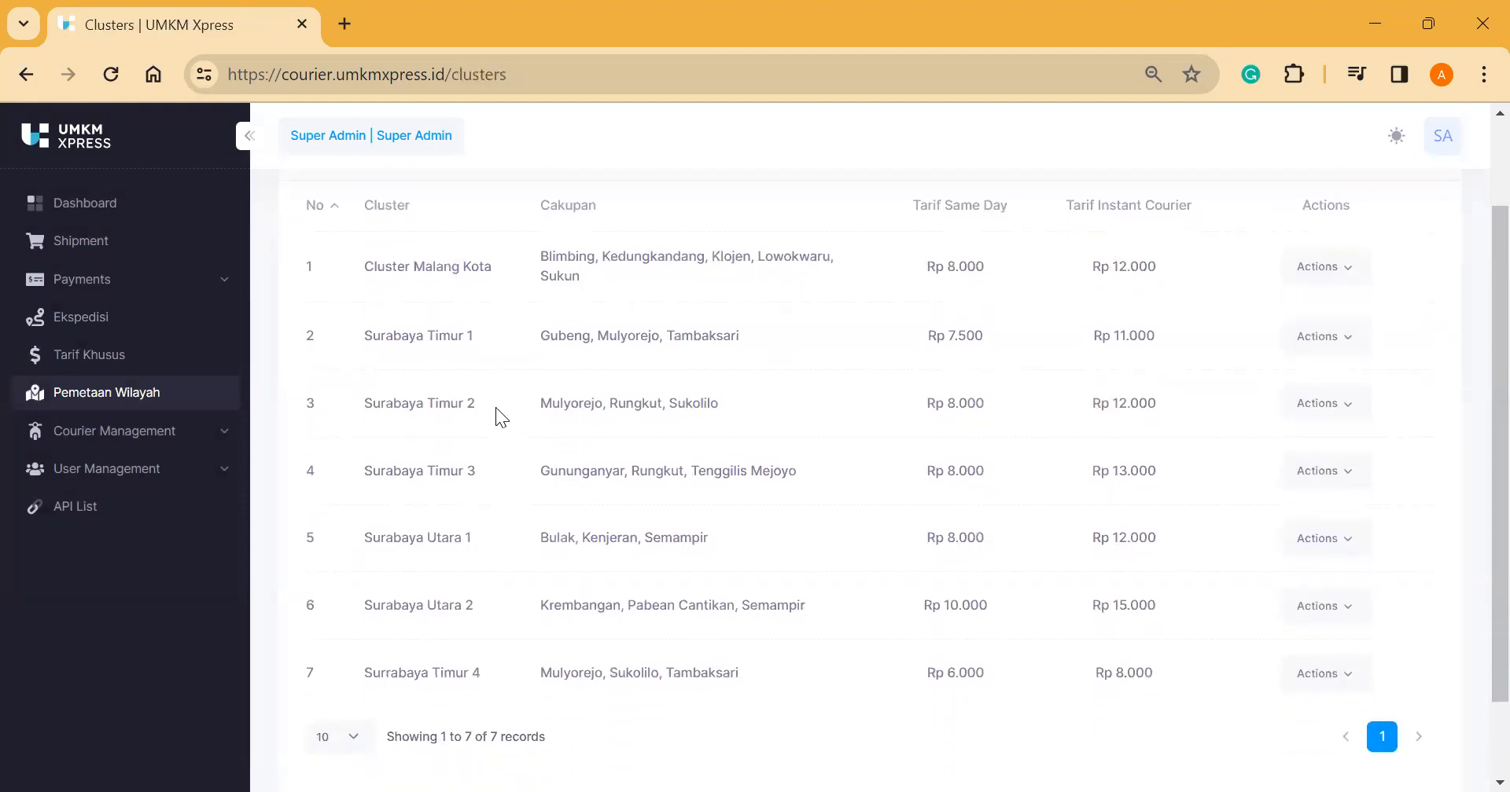
scroll(472, 378, "up", 2)
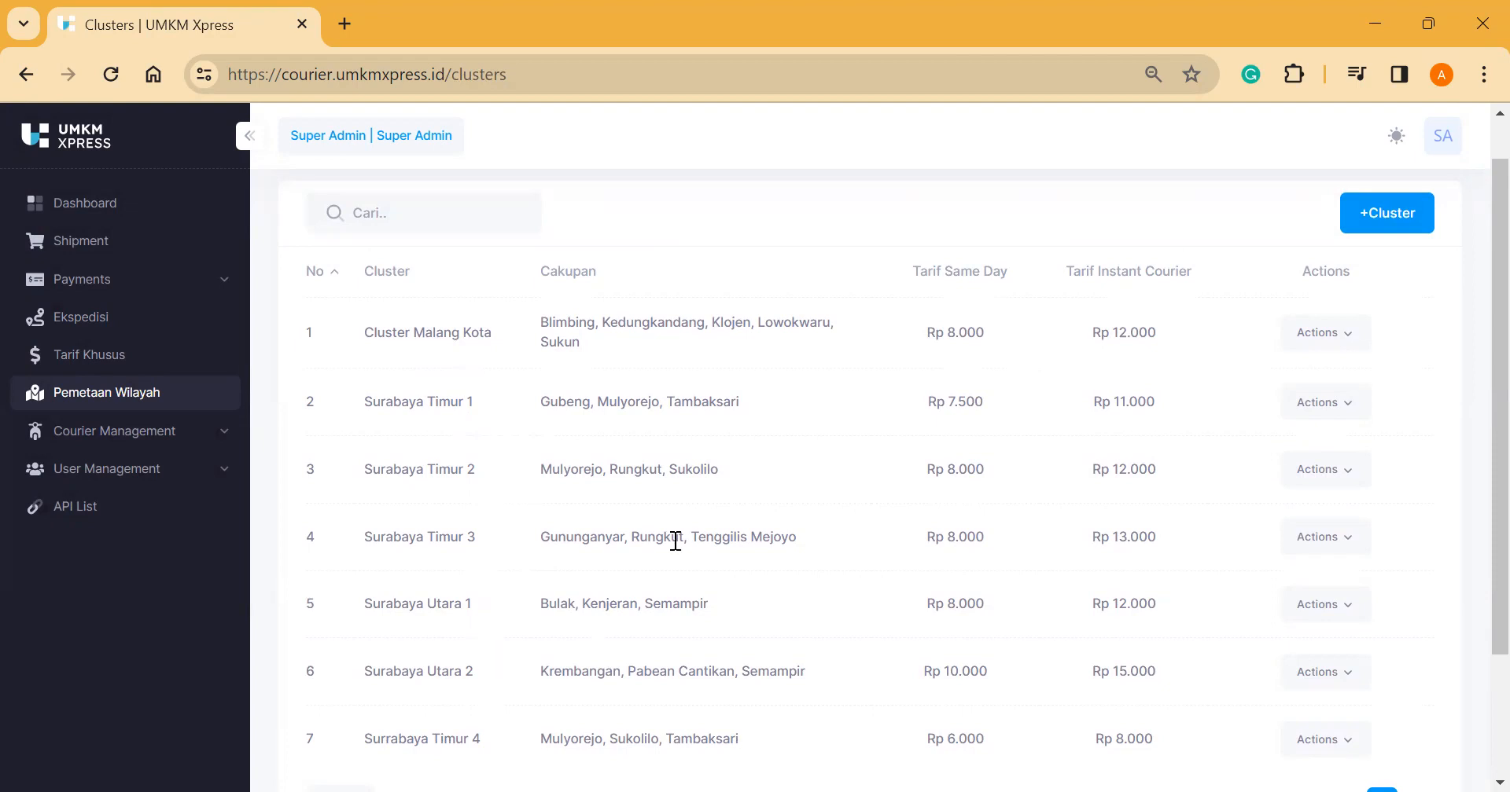
triple_click(572, 403)
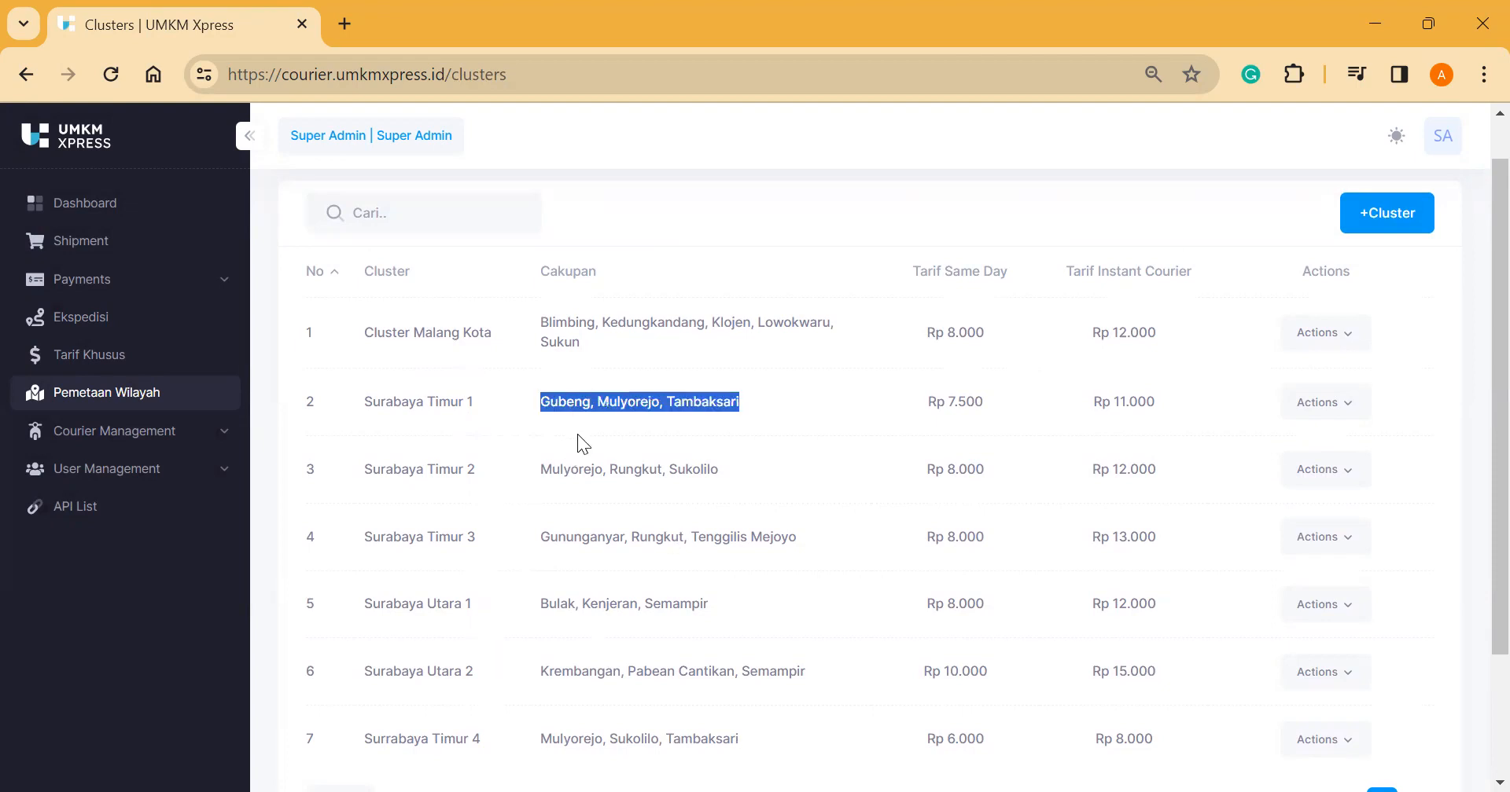
triple_click(950, 400)
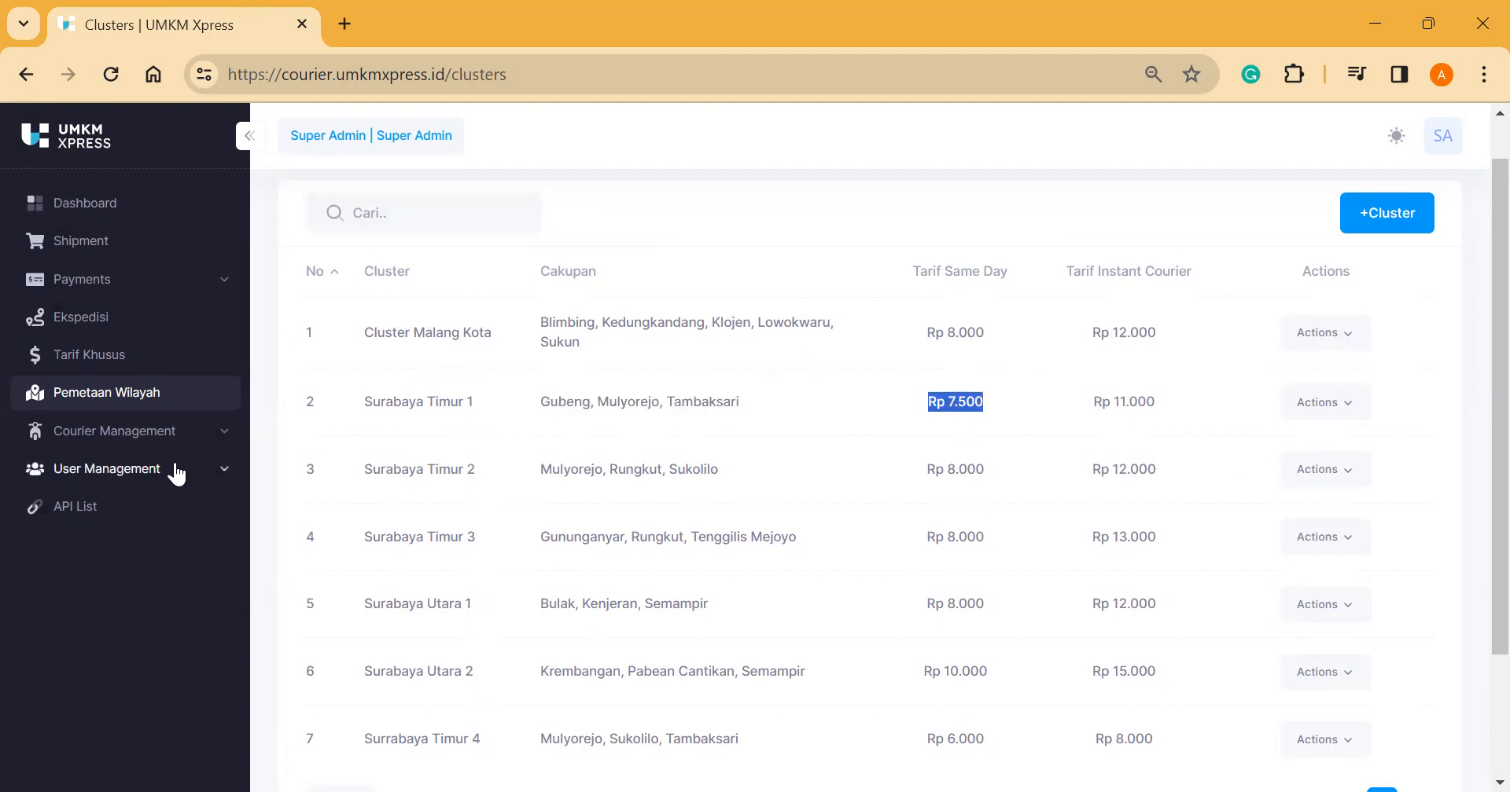
left_click(147, 445)
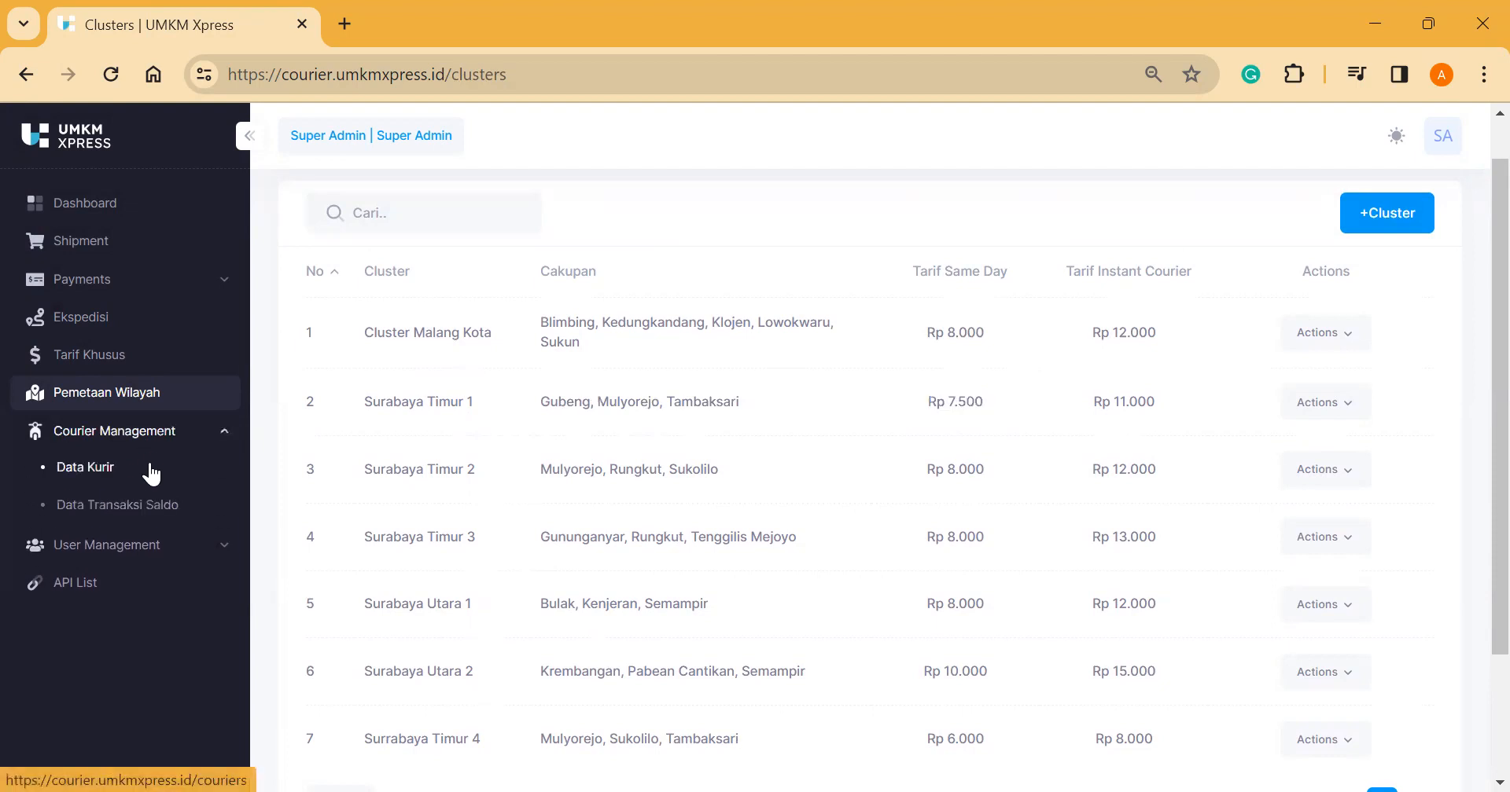
Step: Open Data Kurir and scroll the courier table of plates, vehicles, clusters and balances
left_click(152, 472)
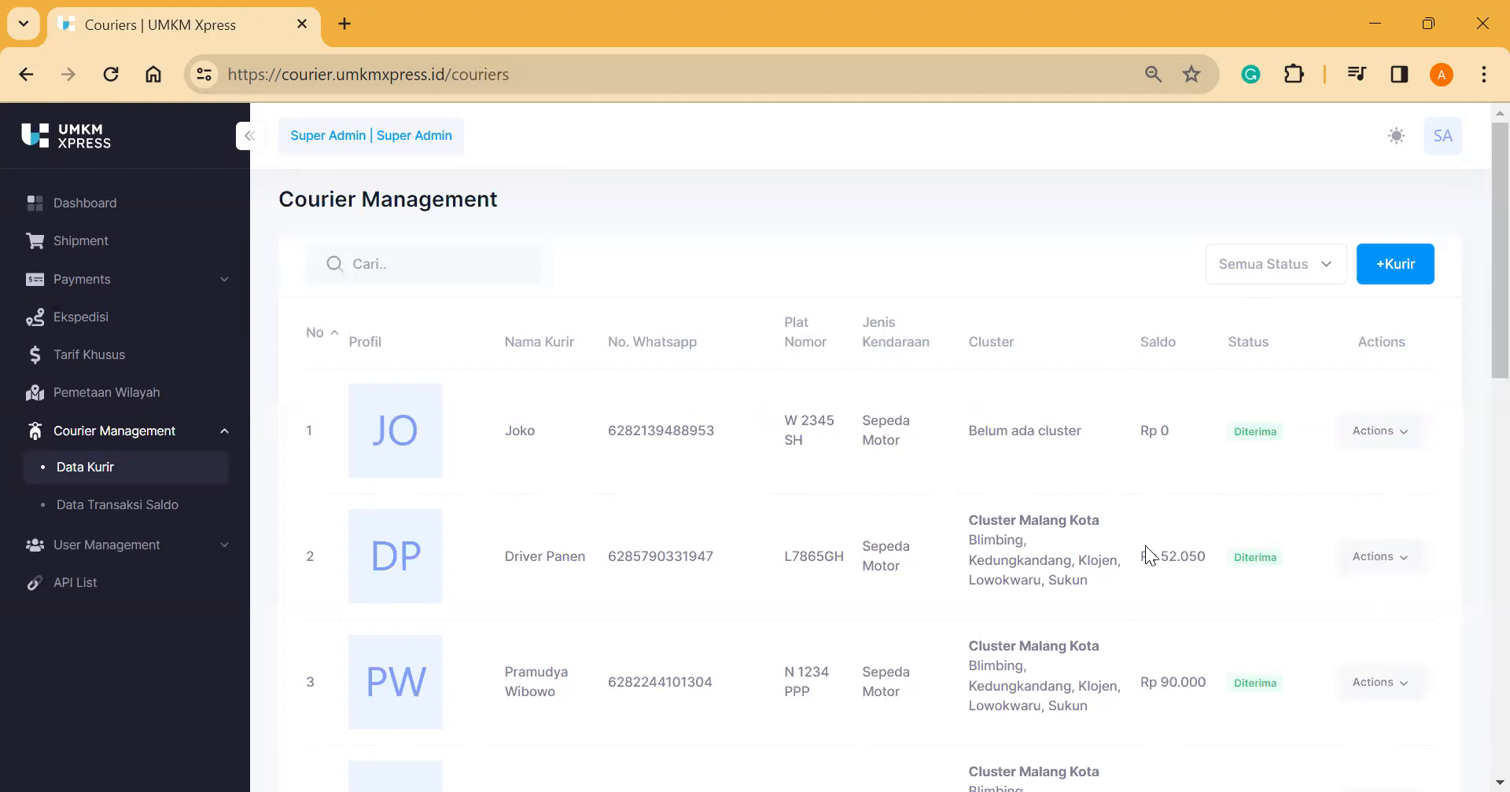
scroll(1145, 545, "down", 3)
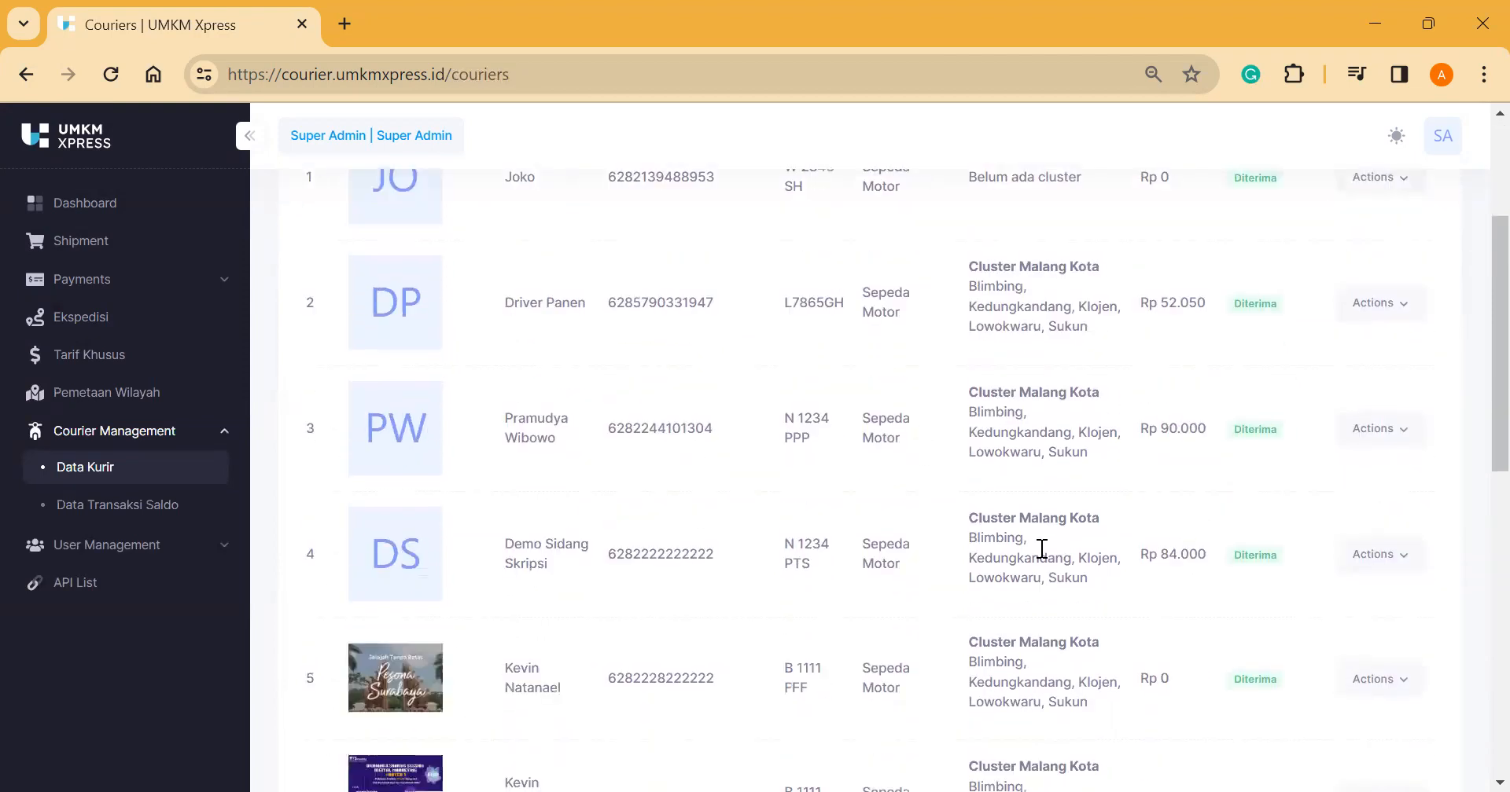
scroll(1041, 548, "up", 3)
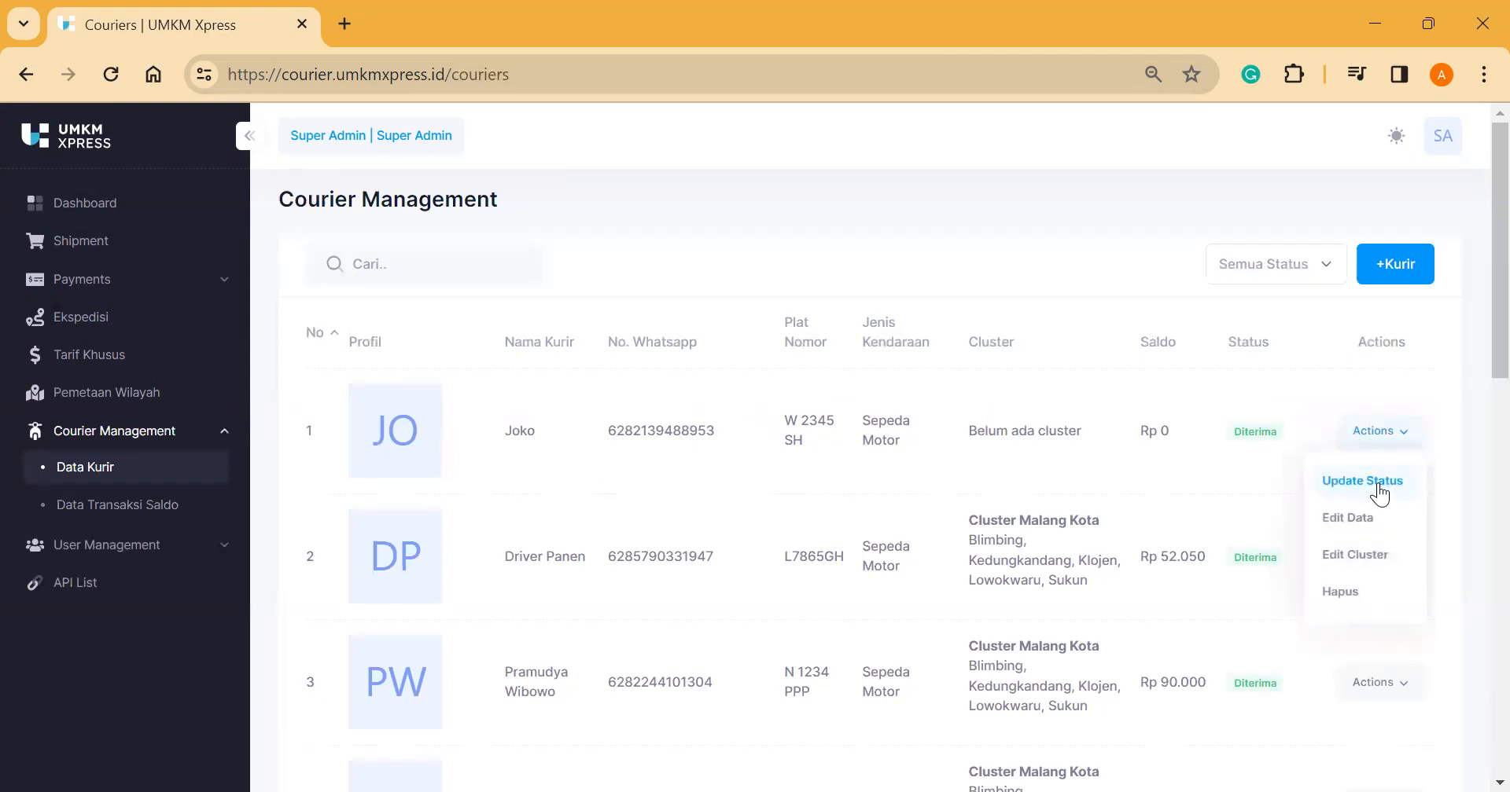
Step: Set the first courier's cluster to Surabaya Timur 1 via Edit Cluster and save
left_click(1372, 546)
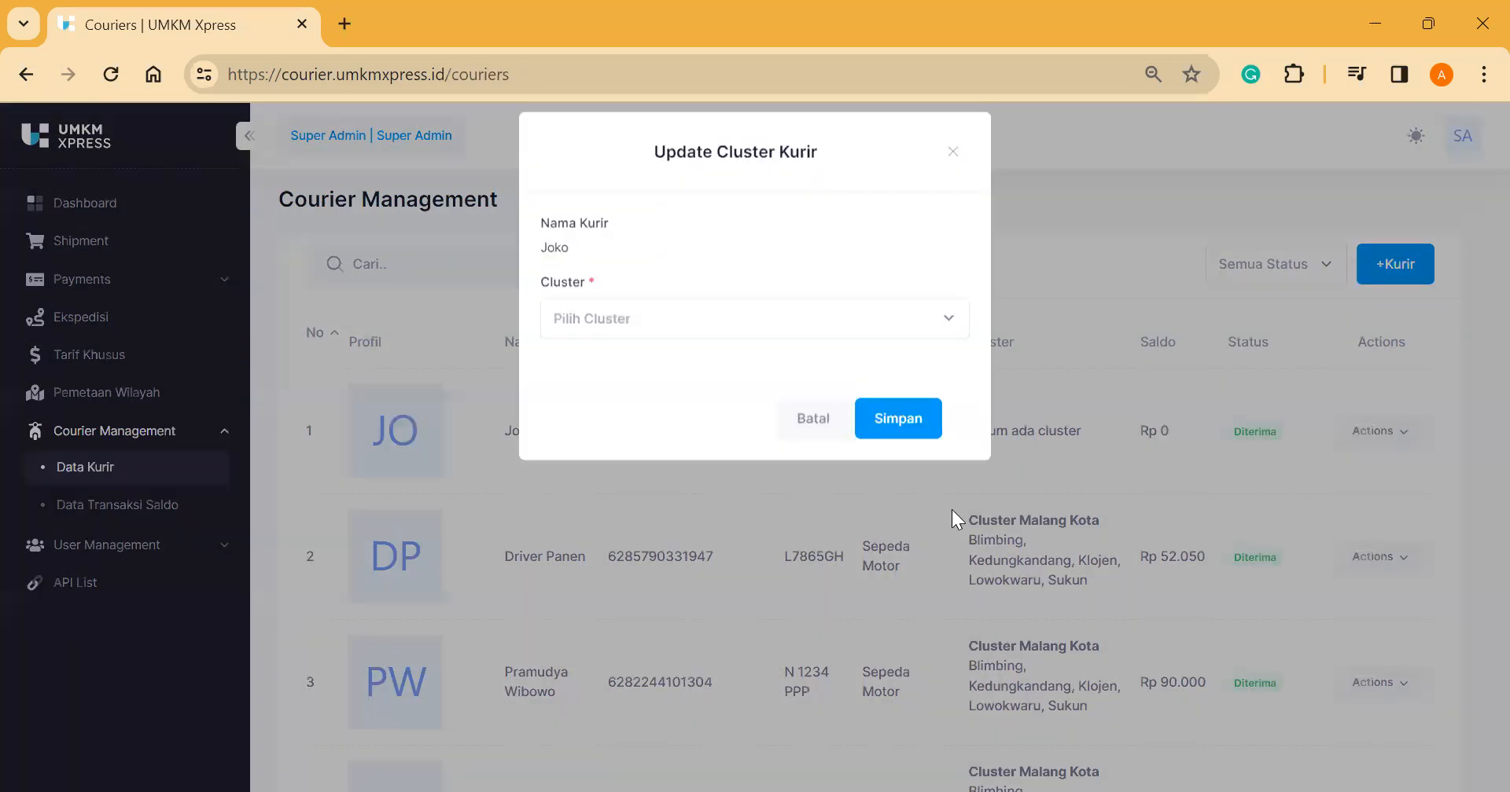
left_click(741, 334)
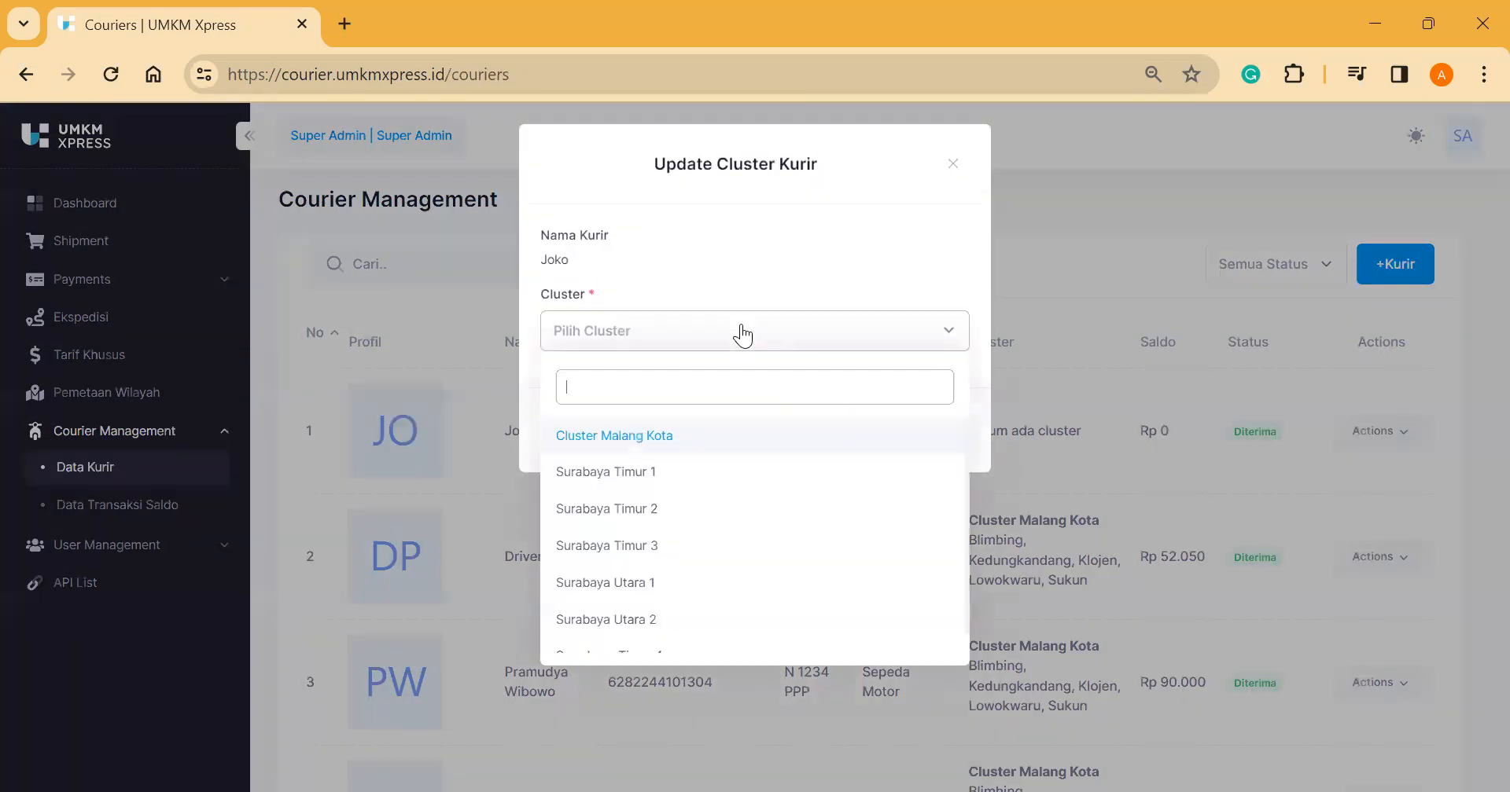
left_click(686, 486)
left_click(923, 431)
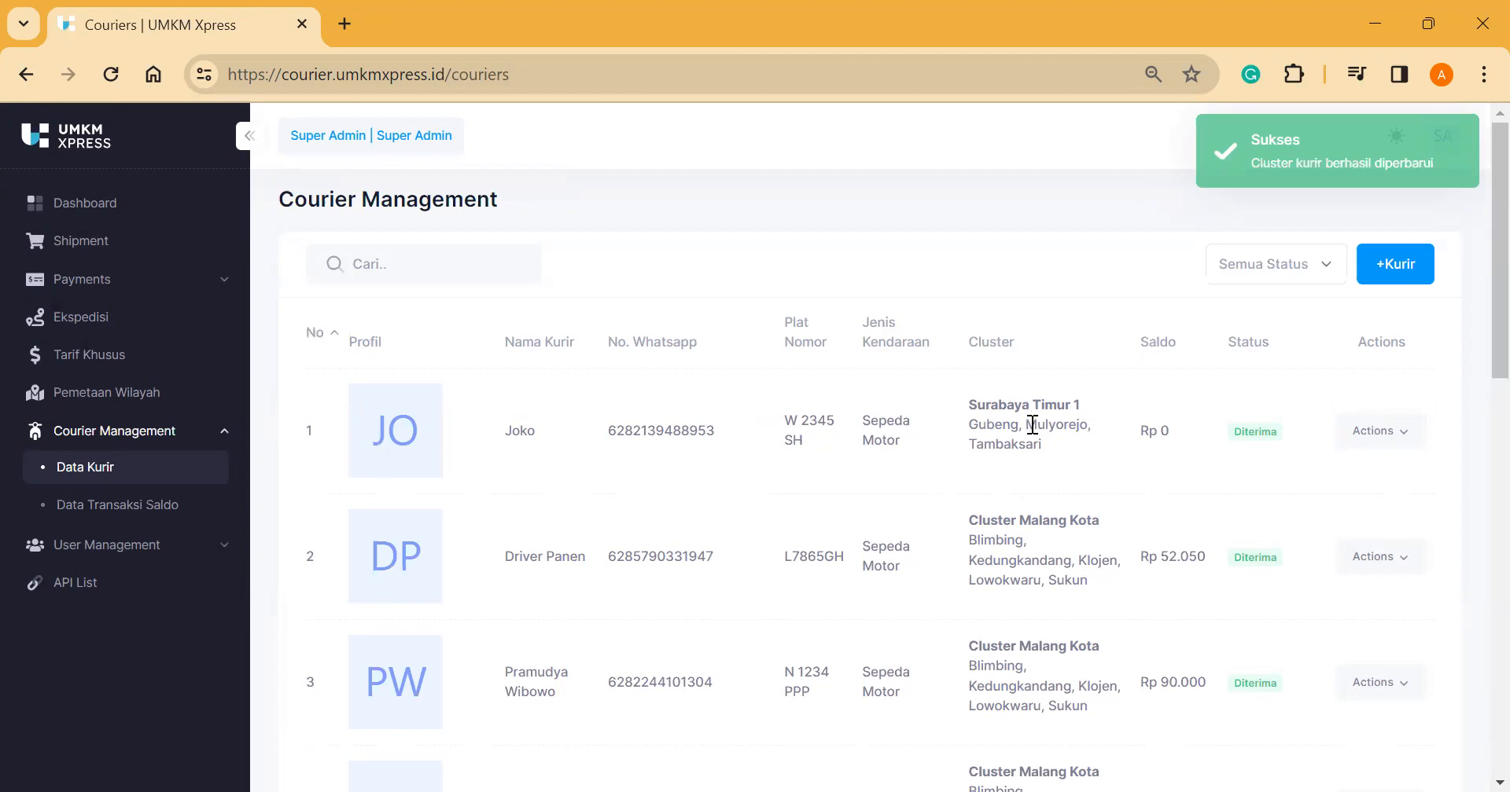
double_click(520, 431)
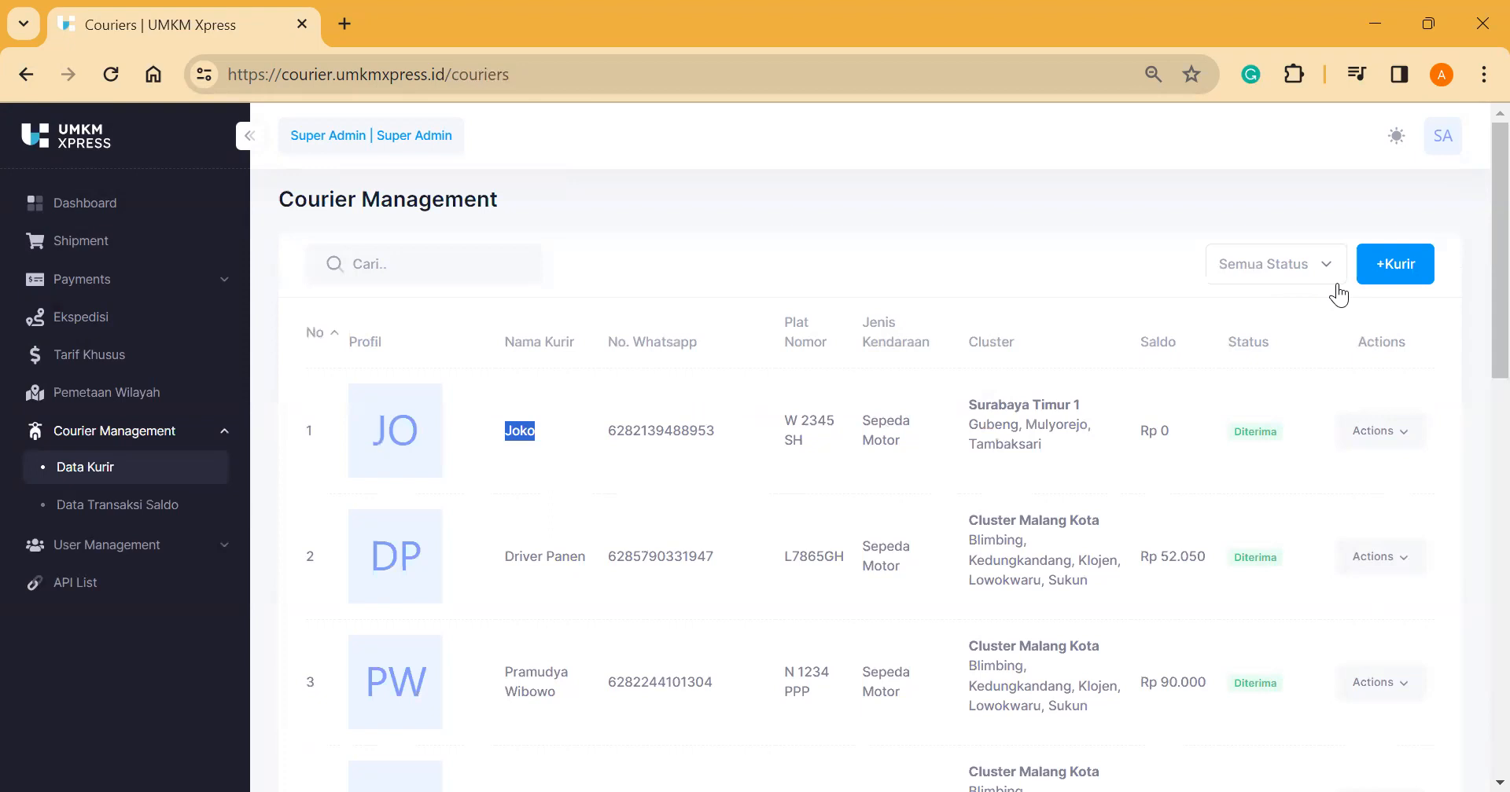
Step: Look through the Tambah Kurir form, close it unsaved, and clear the table selection
left_click(1392, 268)
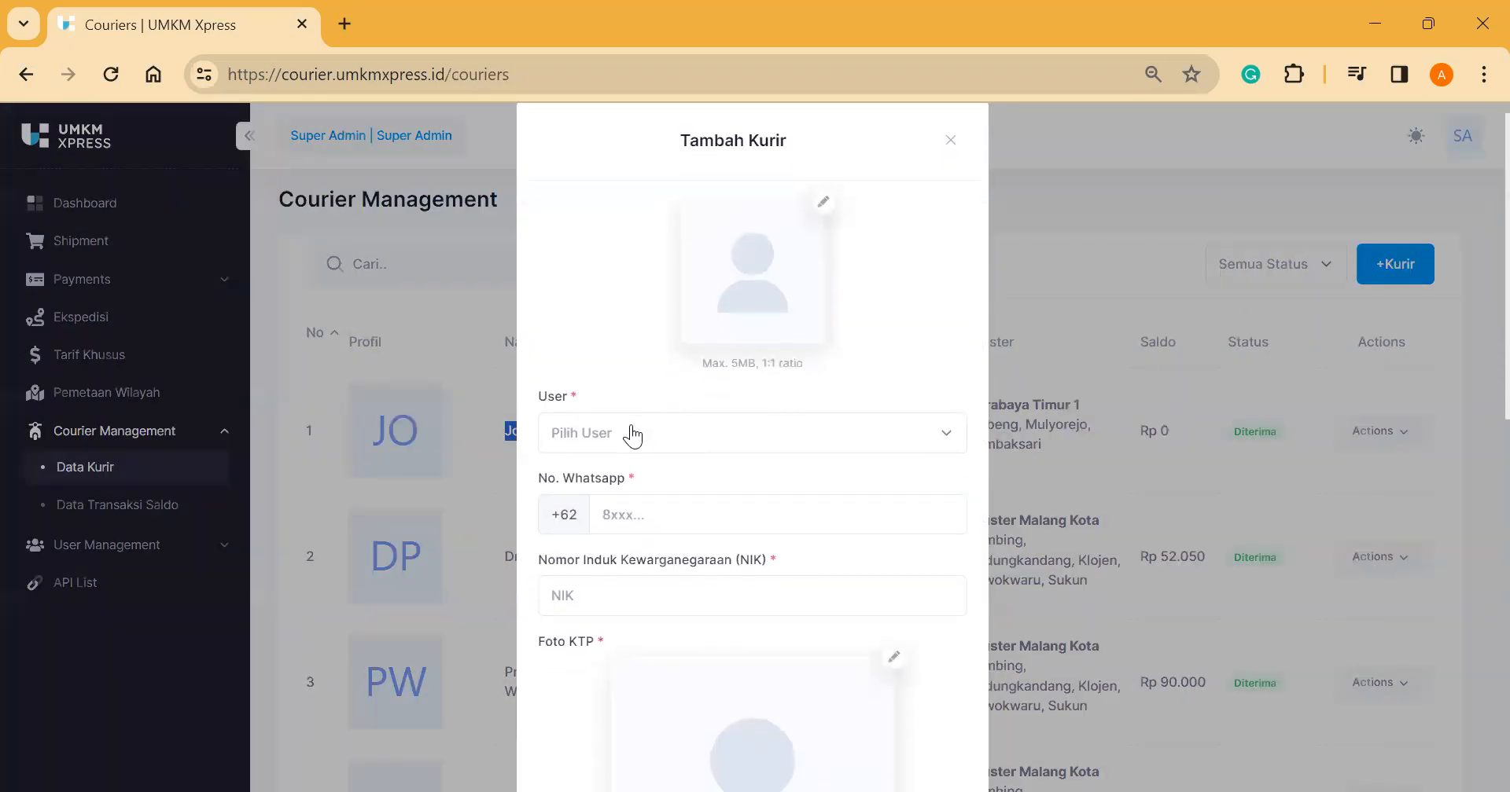
scroll(631, 428, "down", 2)
scroll(631, 429, "down", 9)
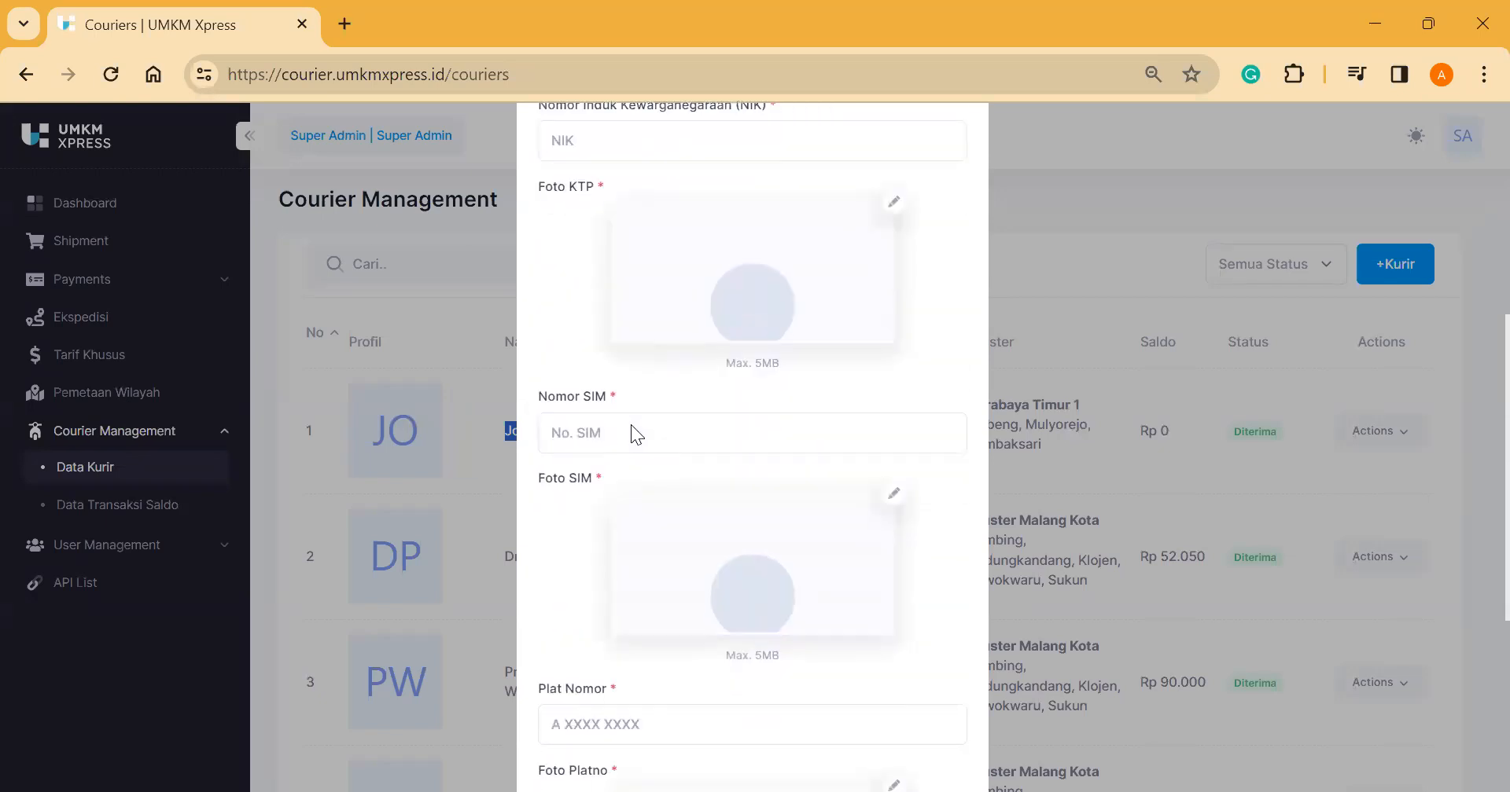
scroll(630, 429, "up", 10)
scroll(735, 487, "up", 1)
scroll(758, 494, "down", 1)
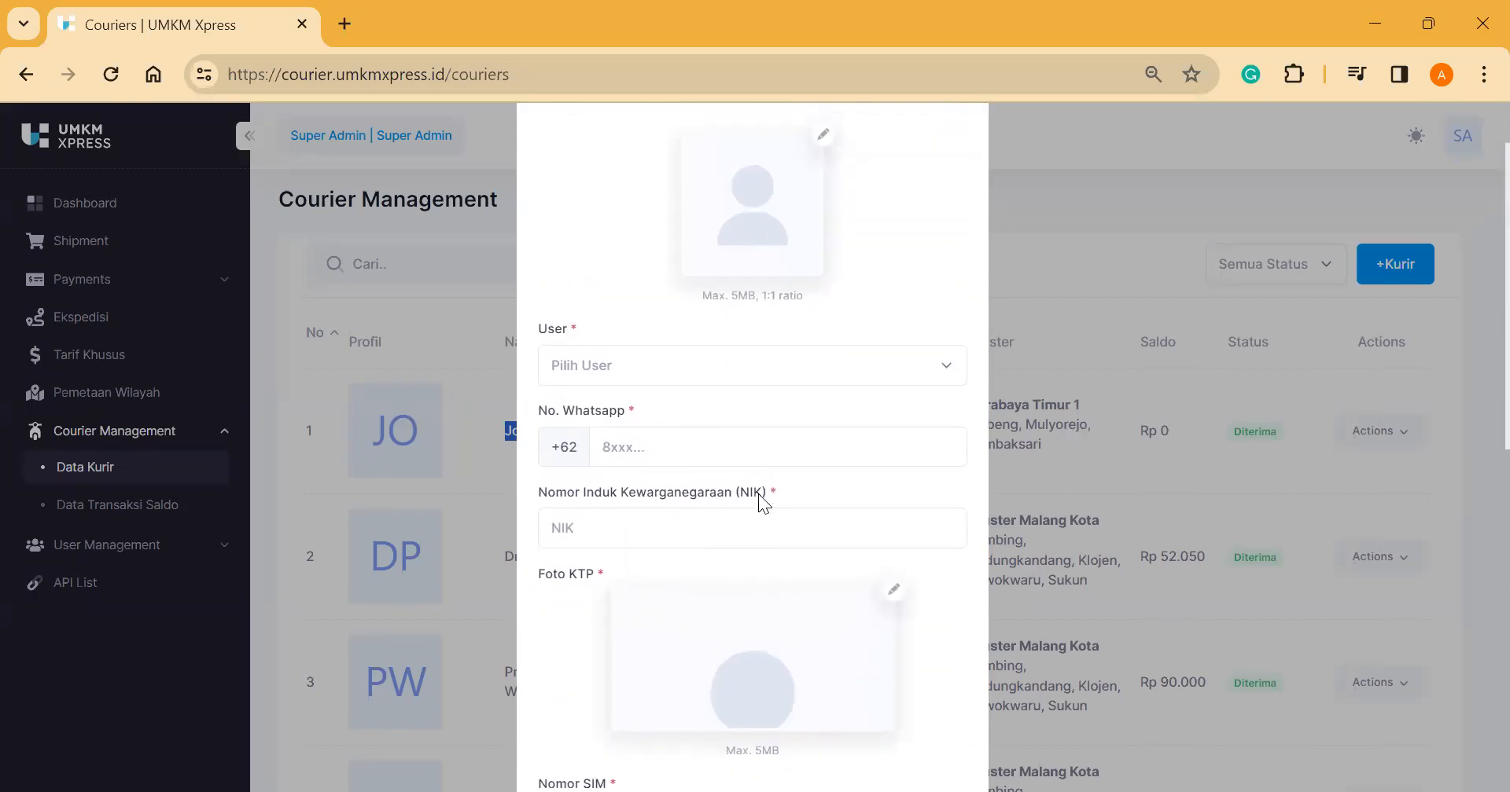
scroll(758, 494, "up", 1)
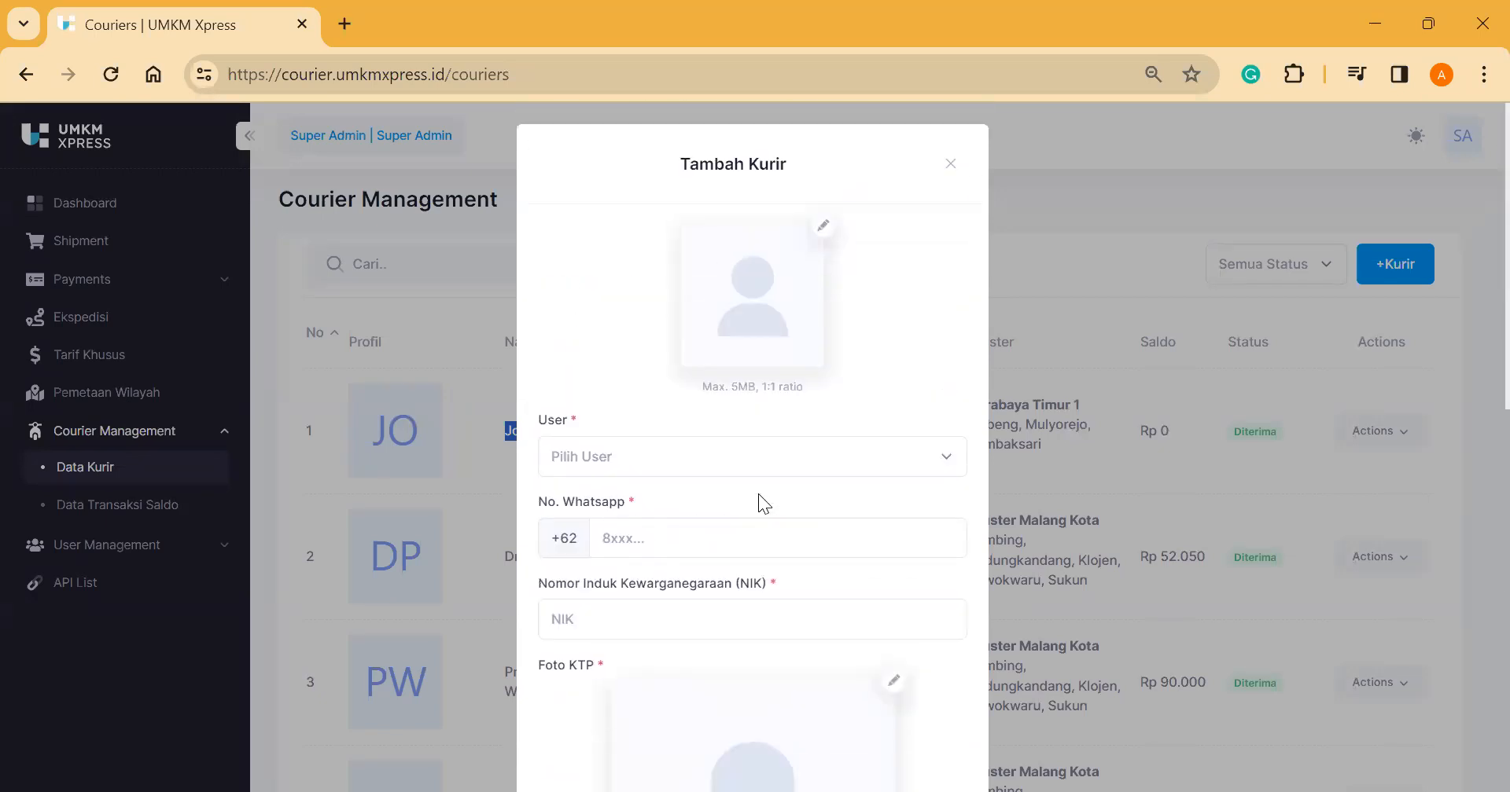
left_click(951, 166)
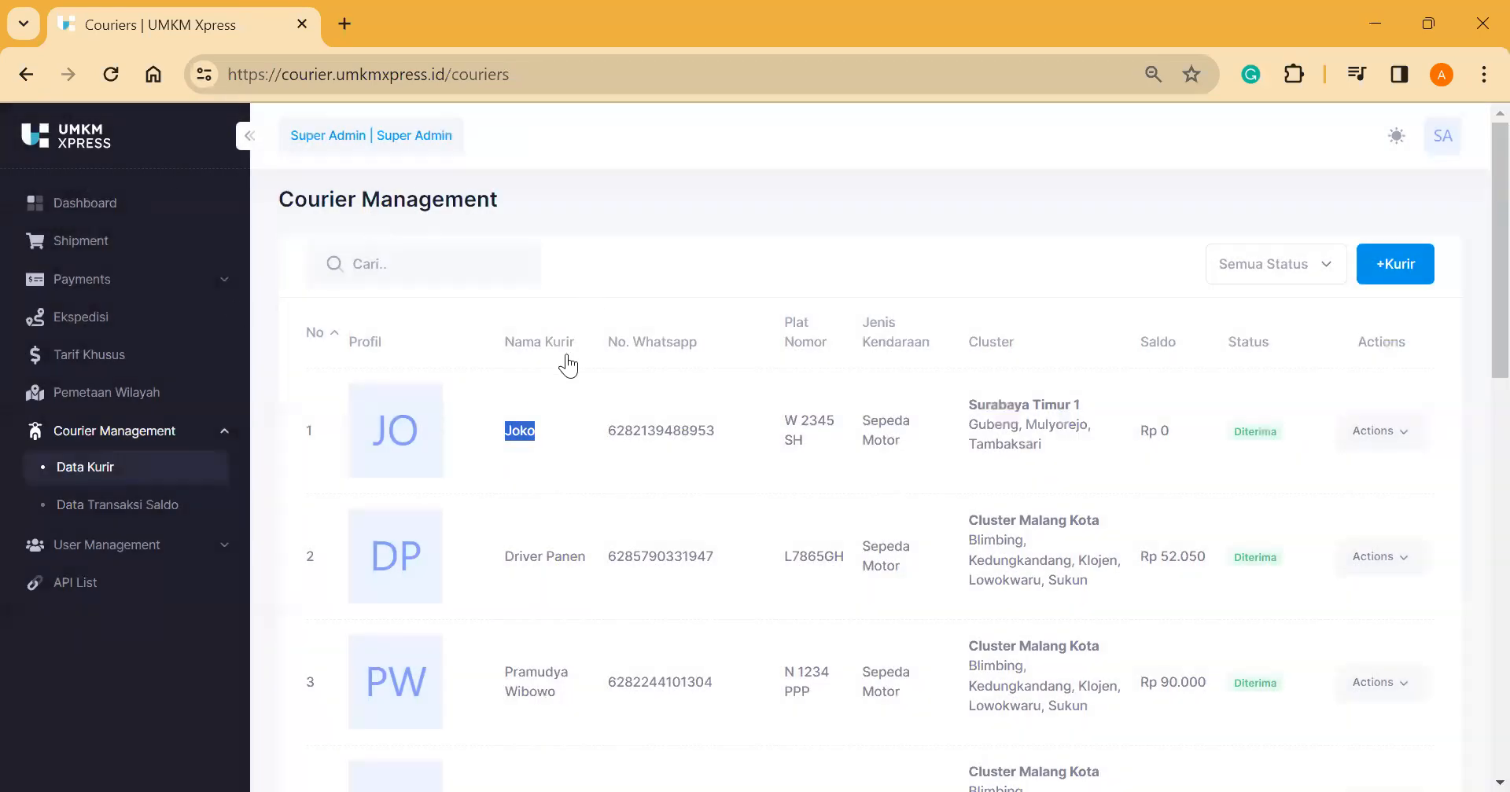
left_click(573, 250)
Step: On Data Transaksi Saldo, add a DEPOSIT transaction of 7000 for the chosen courier and save it
left_click(150, 511)
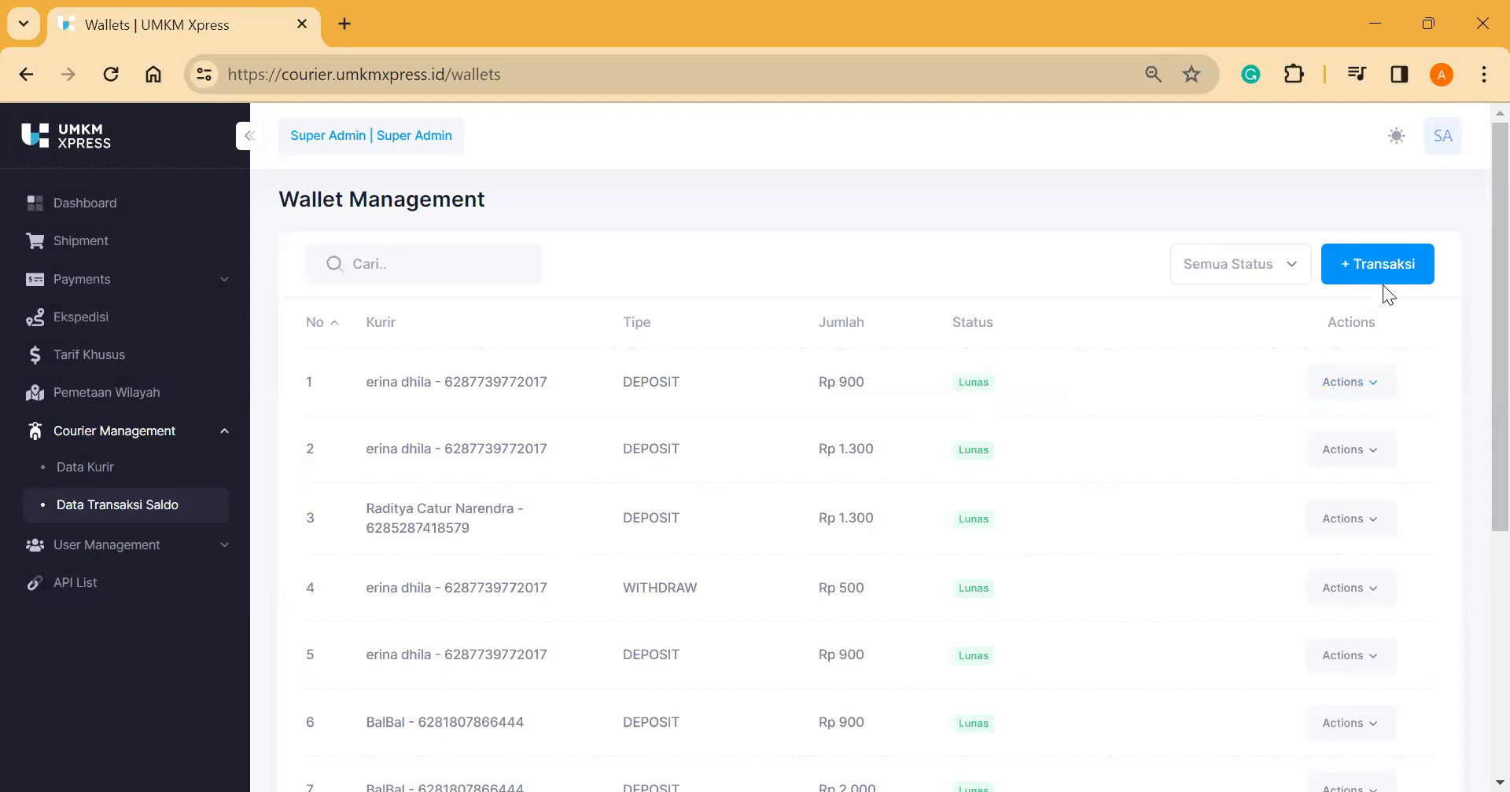
left_click(1376, 266)
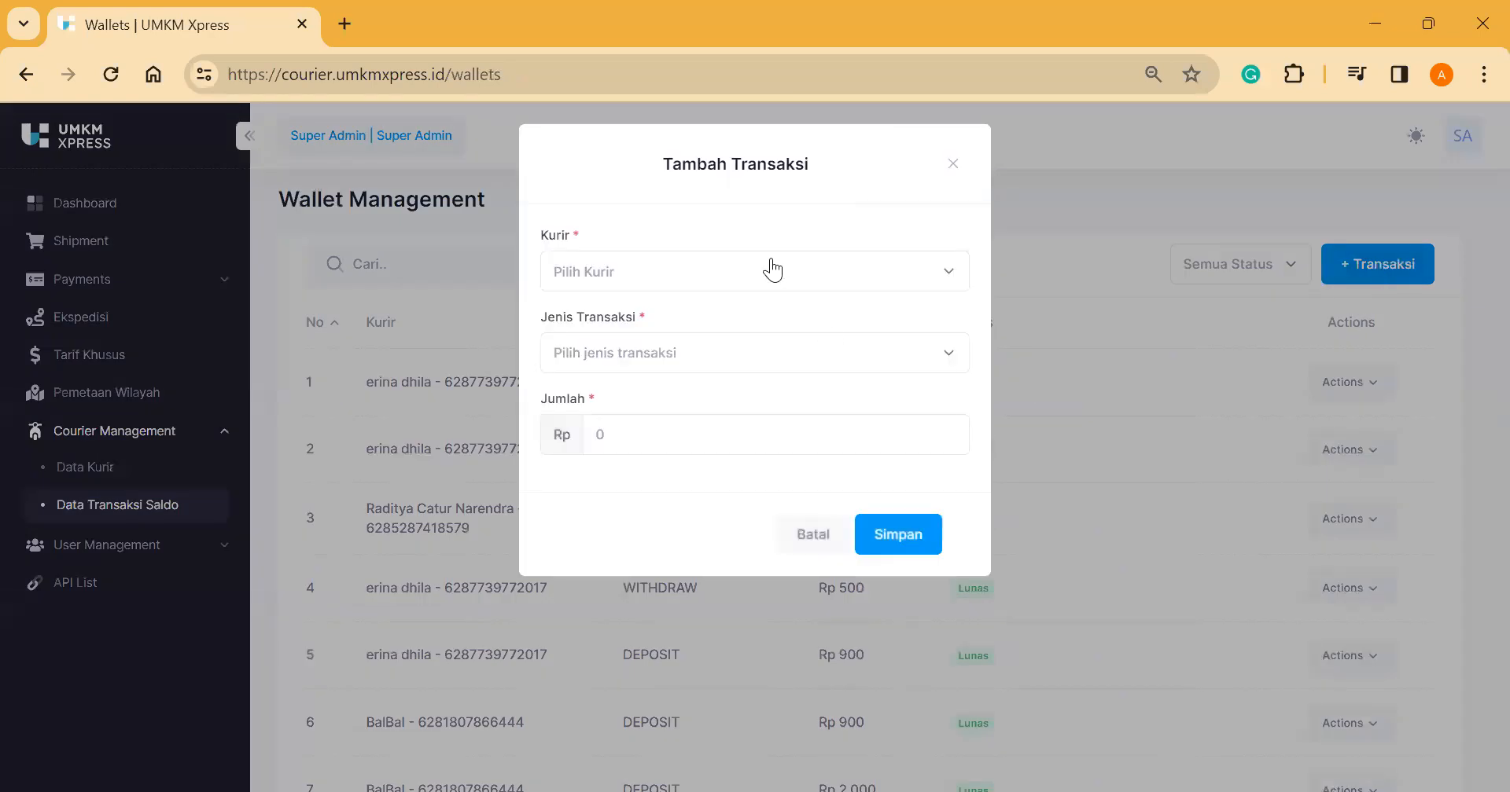
left_click(773, 269)
left_click(716, 379)
left_click(704, 375)
left_click(670, 406)
left_click(668, 420)
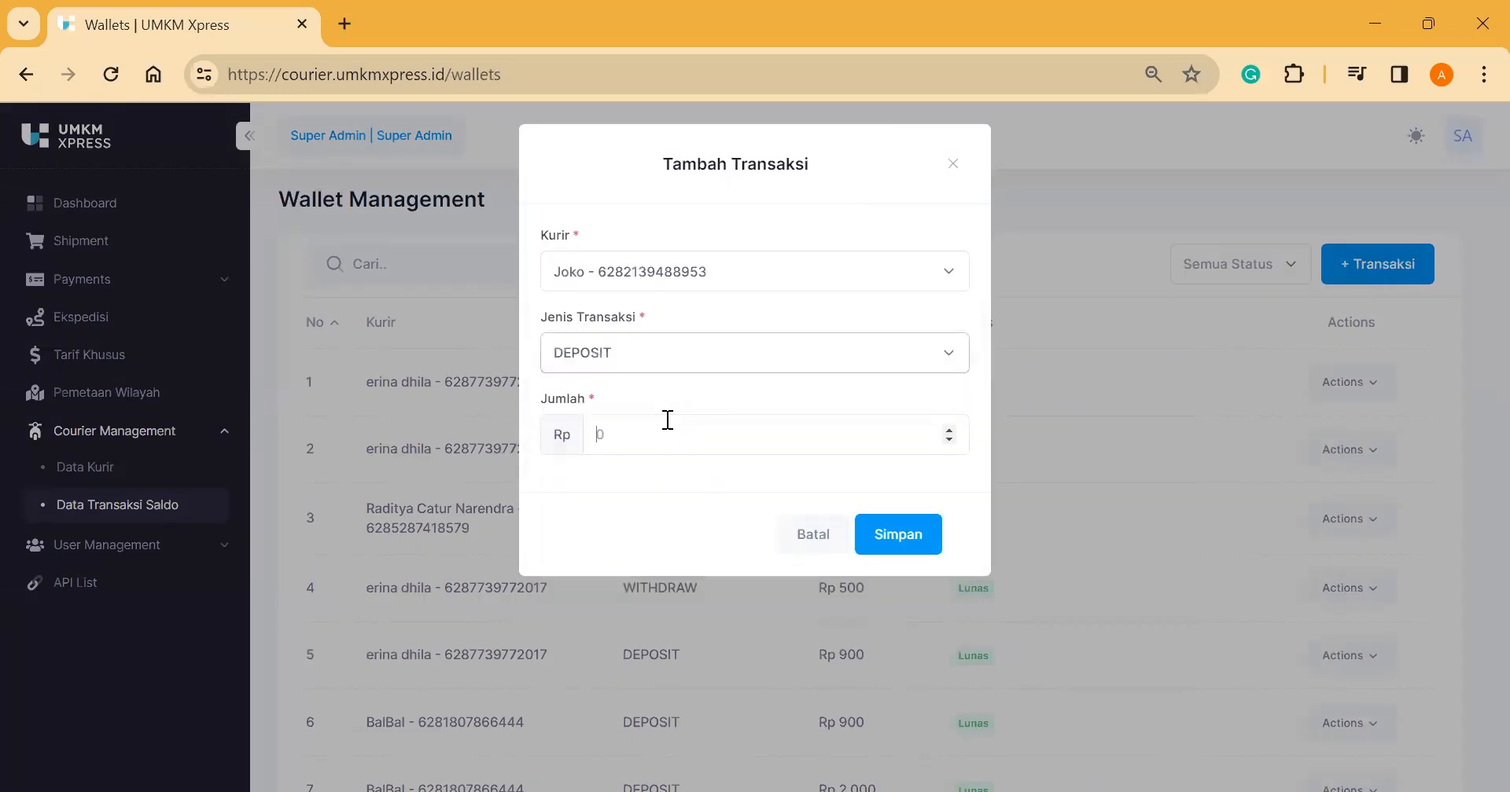
type("7000")
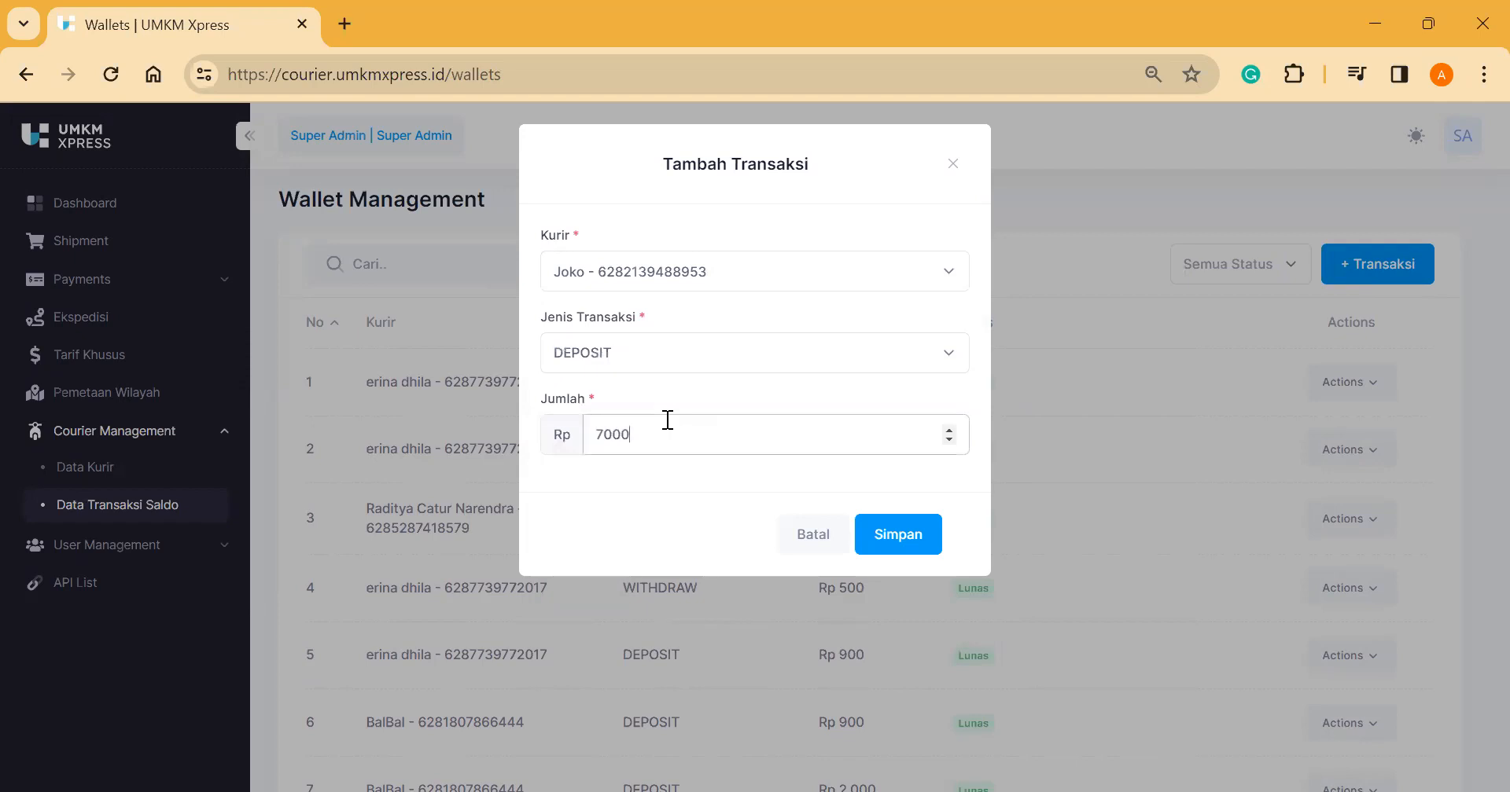
left_click(914, 549)
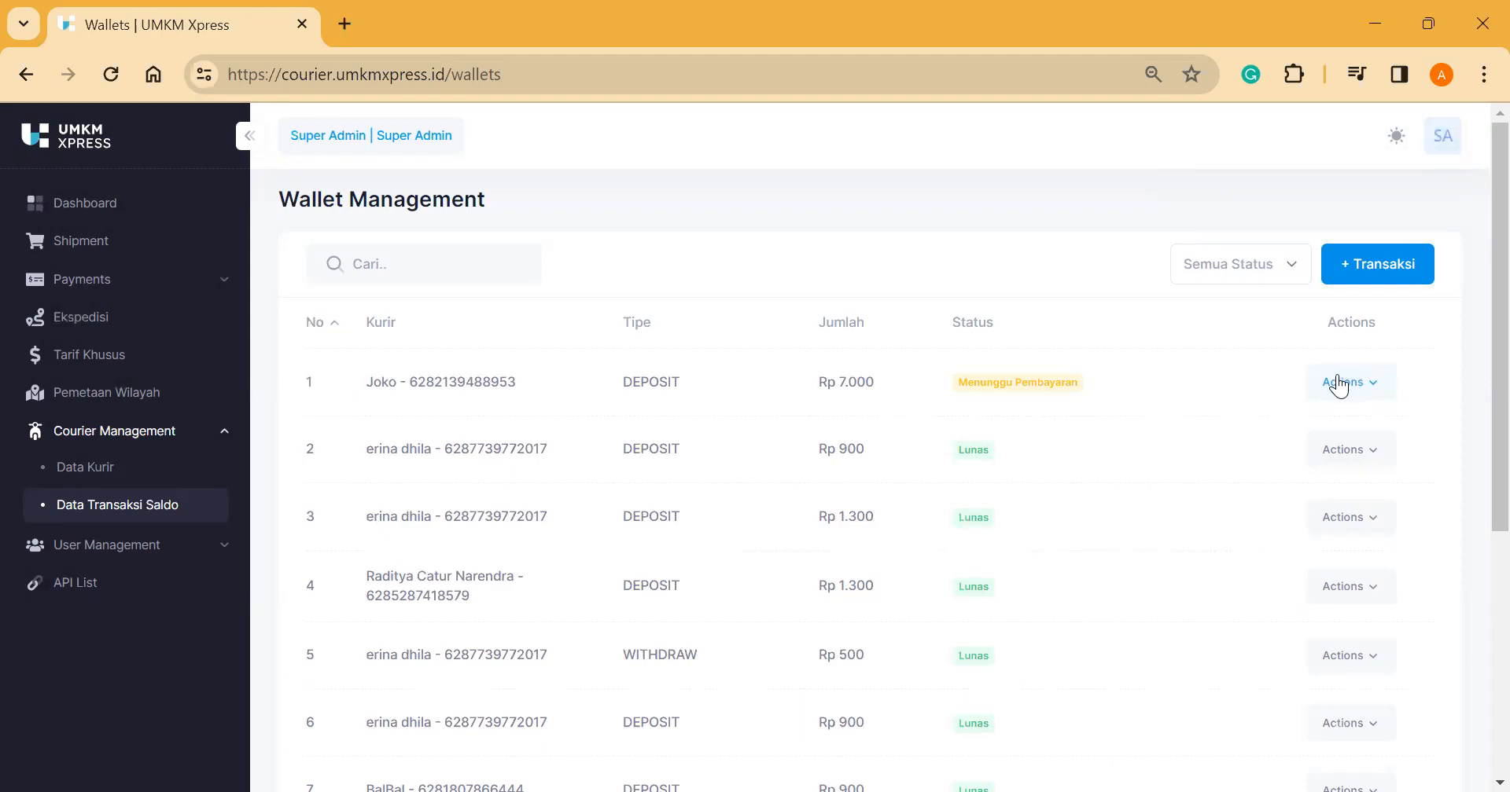
Step: Open the Update Status form for the new deposit row, then close it unchanged
triple_click(1057, 383)
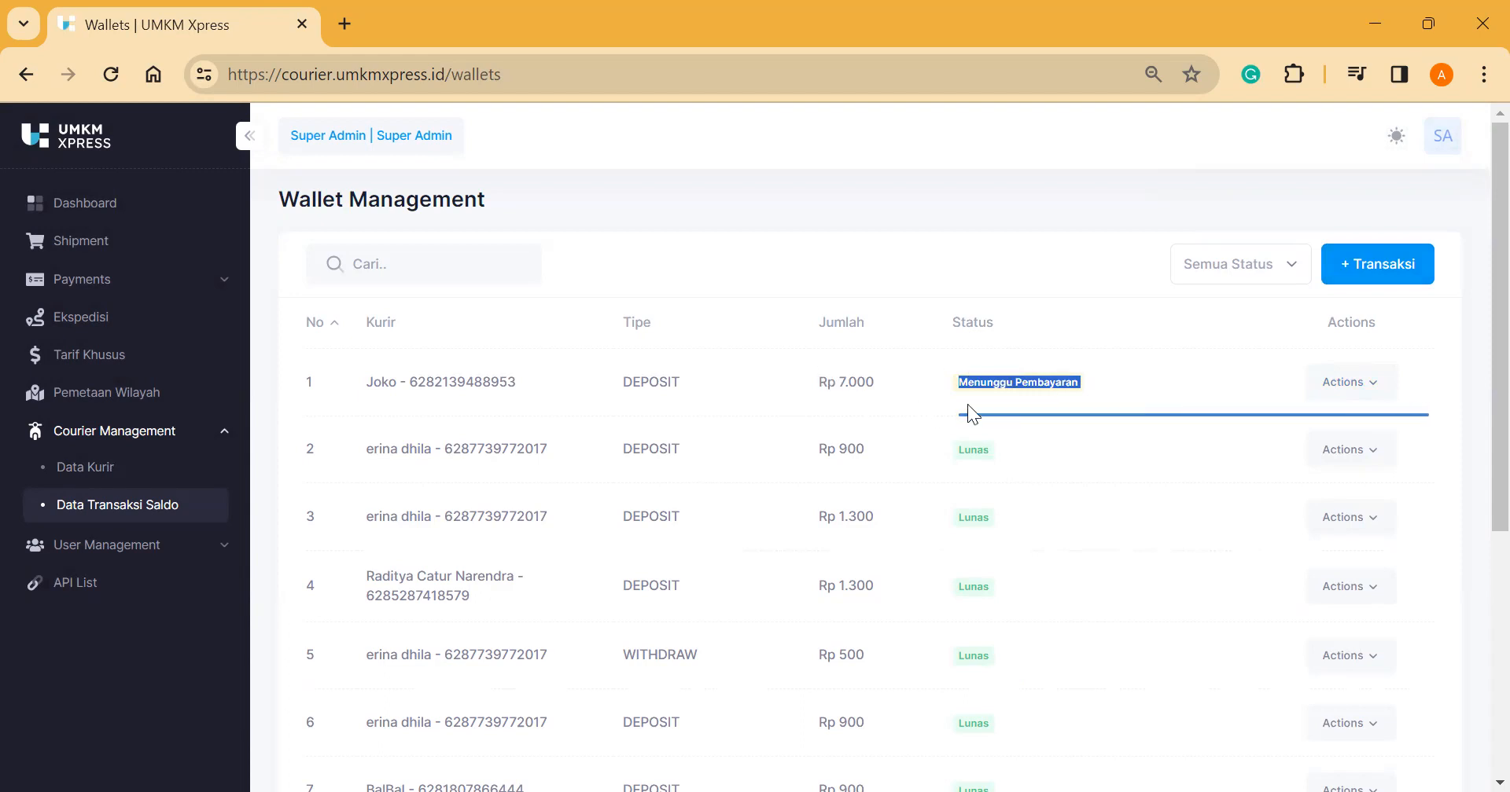
left_click(868, 406)
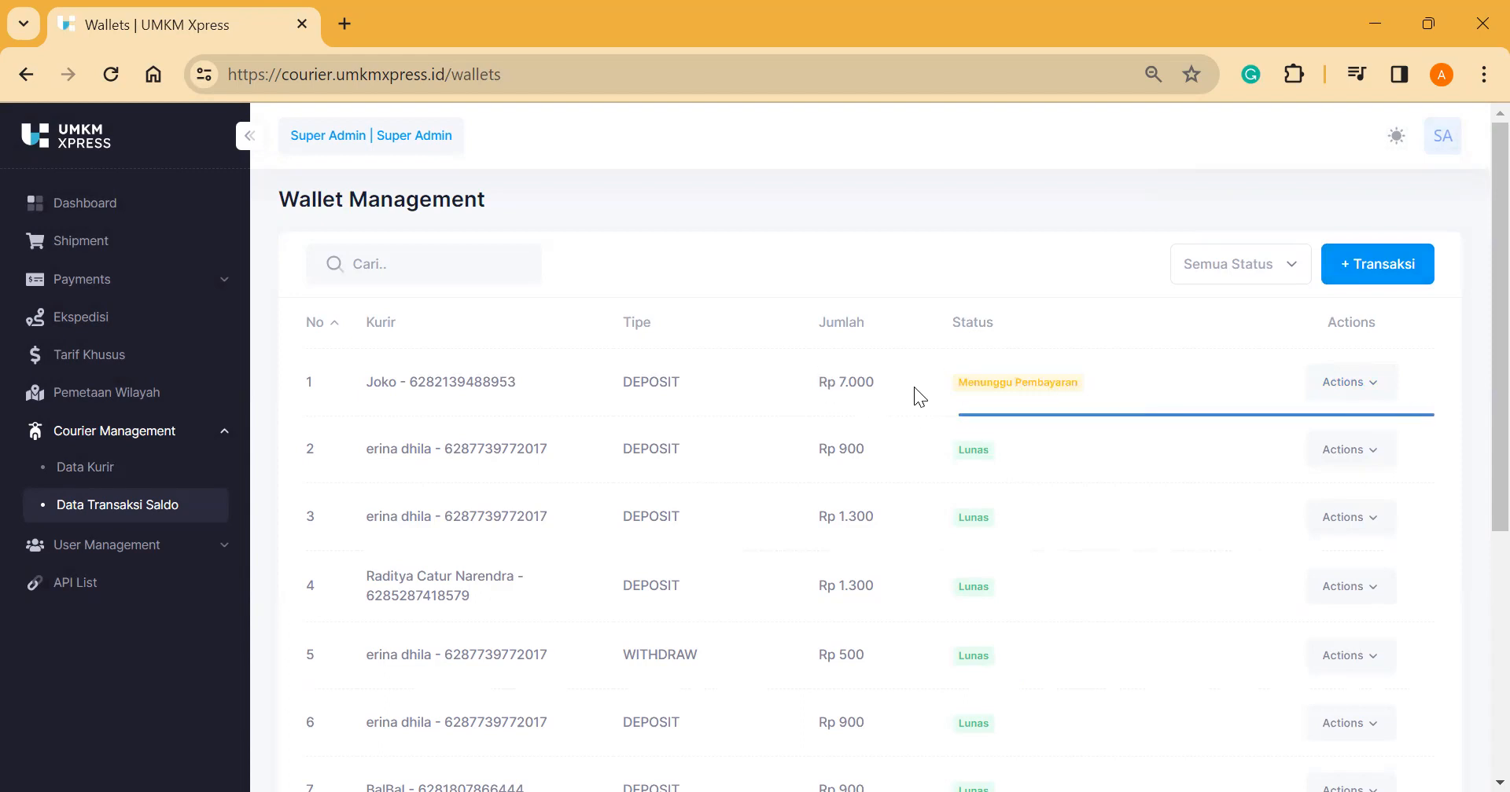
left_click(1324, 391)
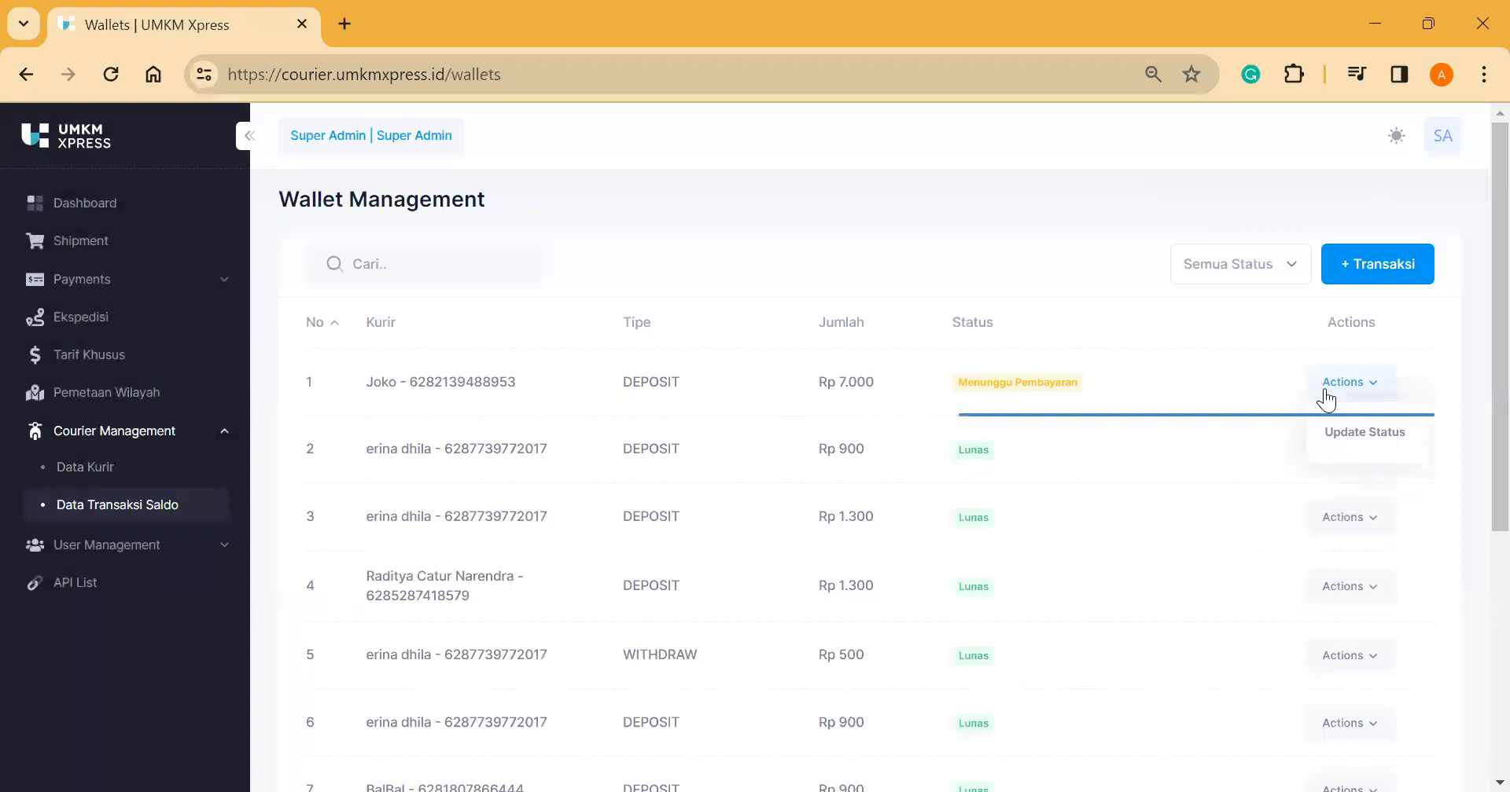
left_click(1350, 432)
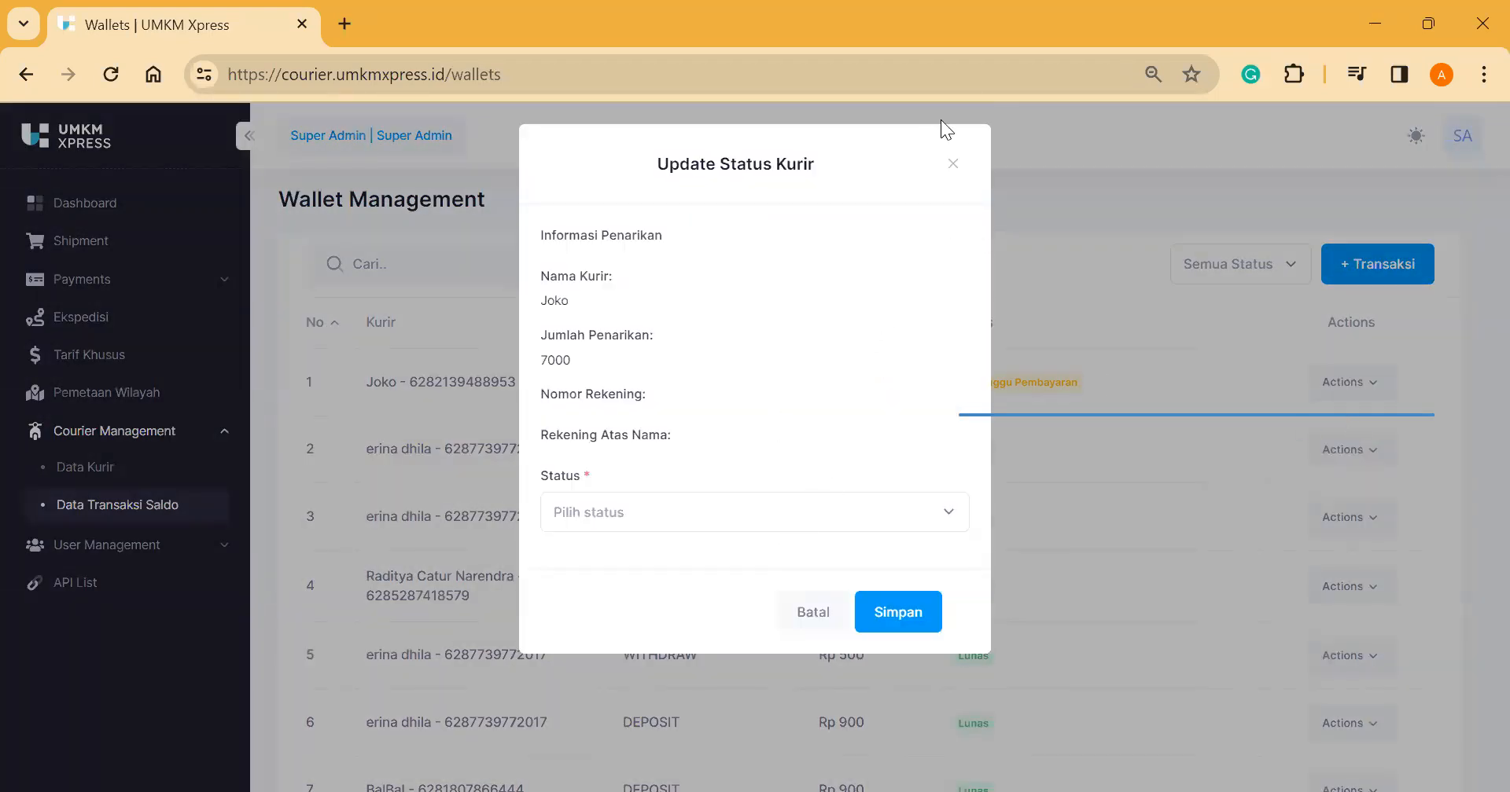
left_click(947, 167)
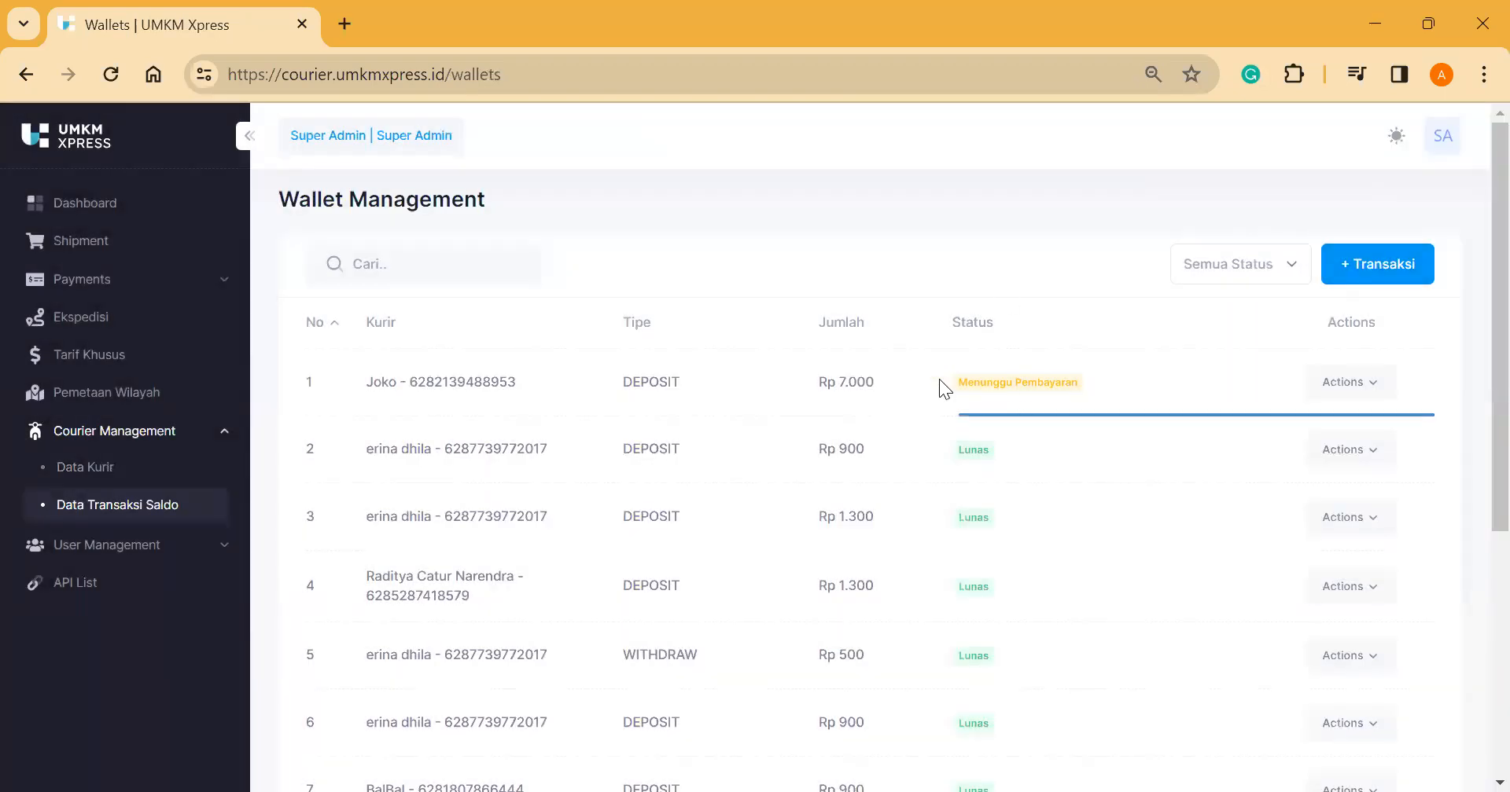
Step: Set the Rp 7.000 deposit's status to Lunas via Update Status and save
double_click(959, 384)
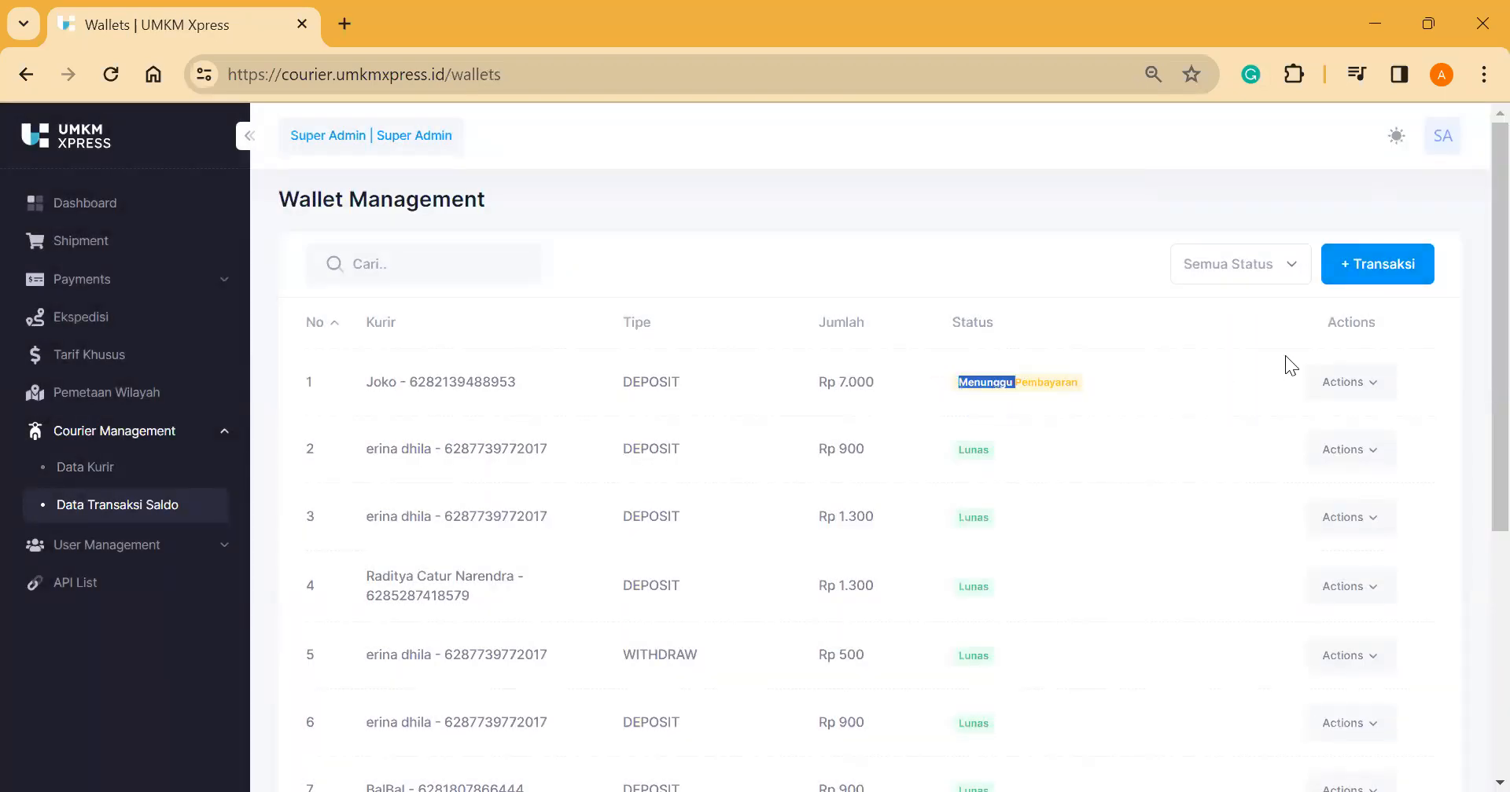
left_click(1335, 382)
left_click(1355, 431)
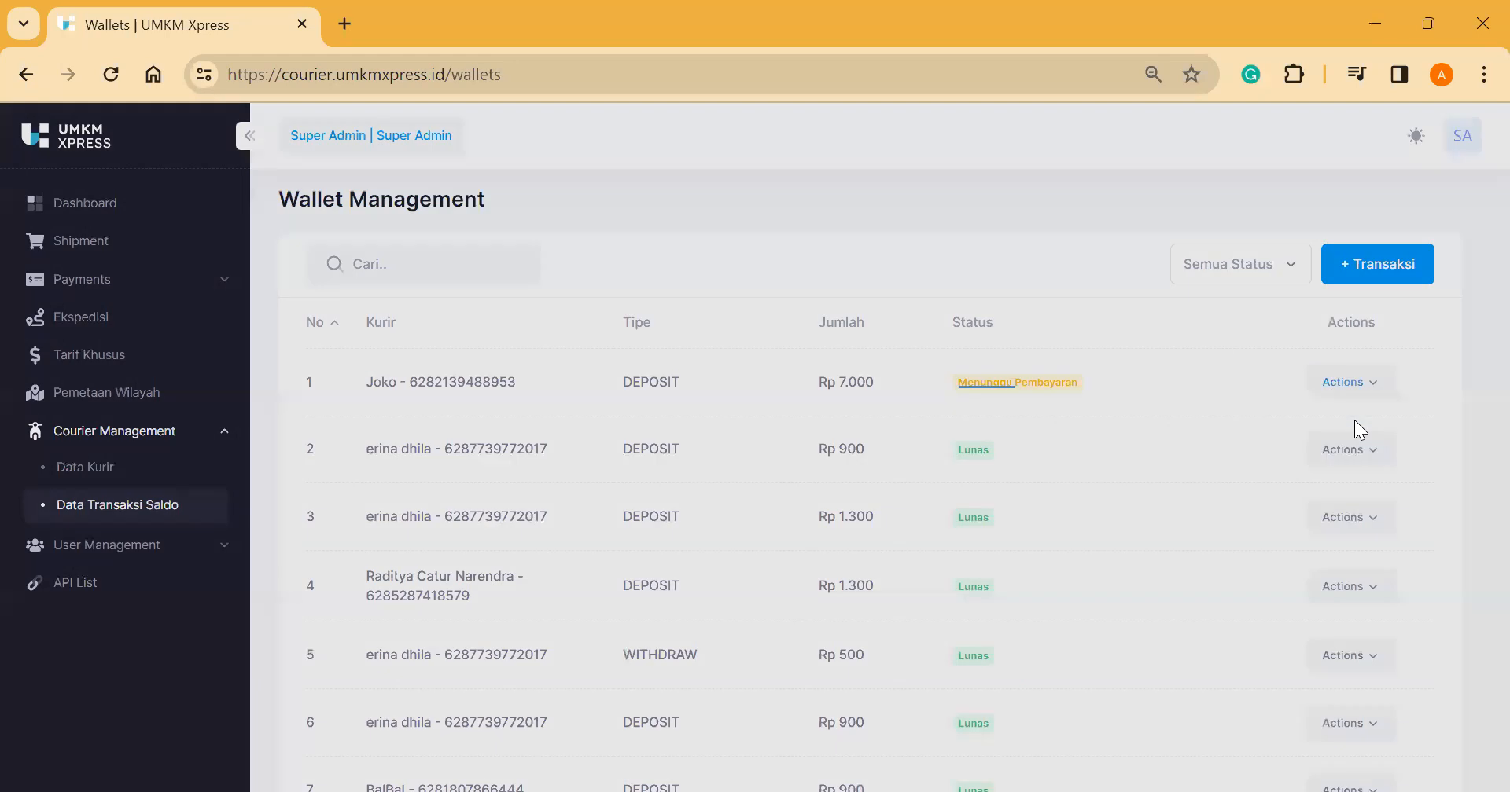
left_click(683, 526)
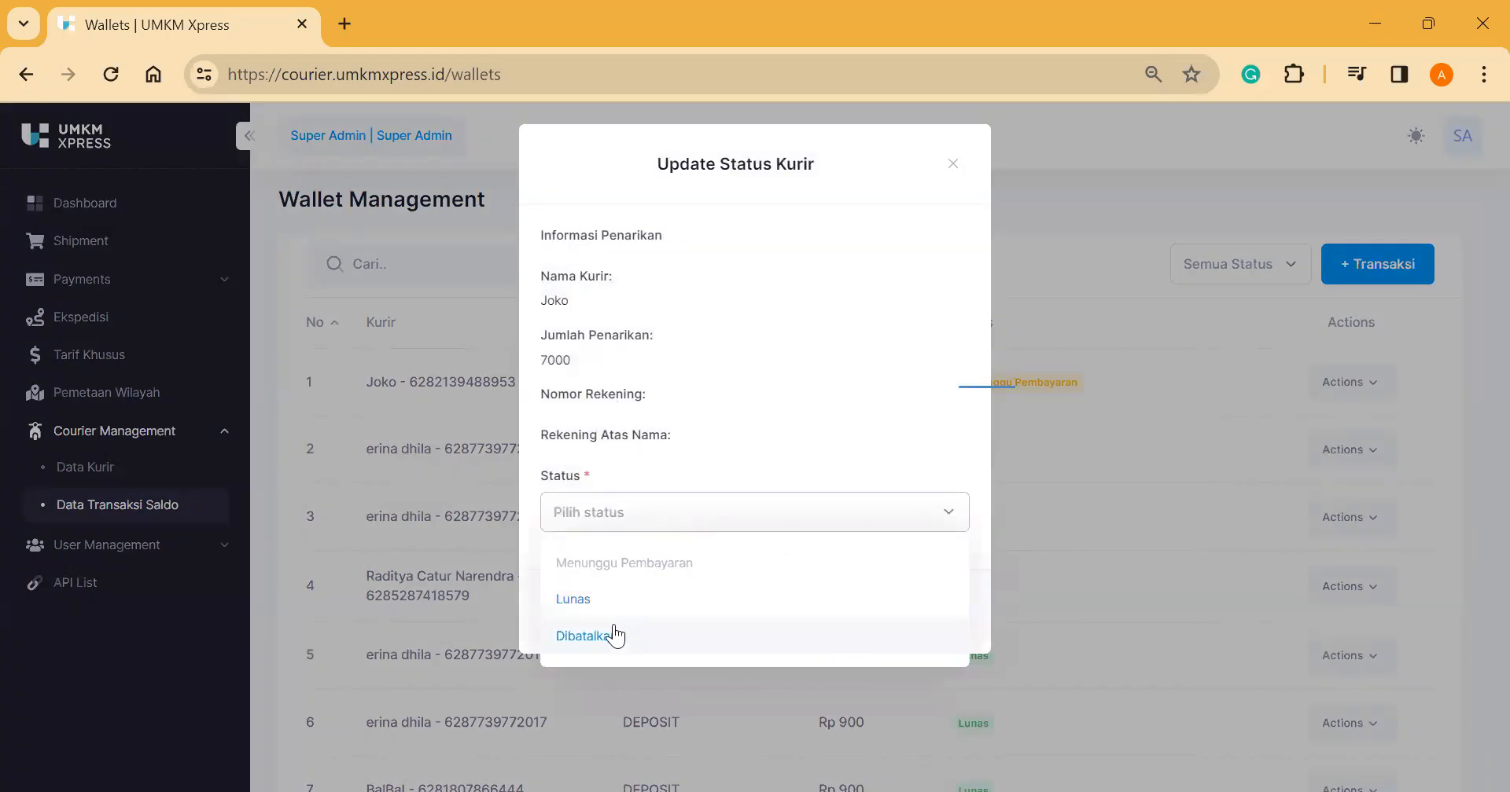
left_click(598, 599)
left_click(898, 612)
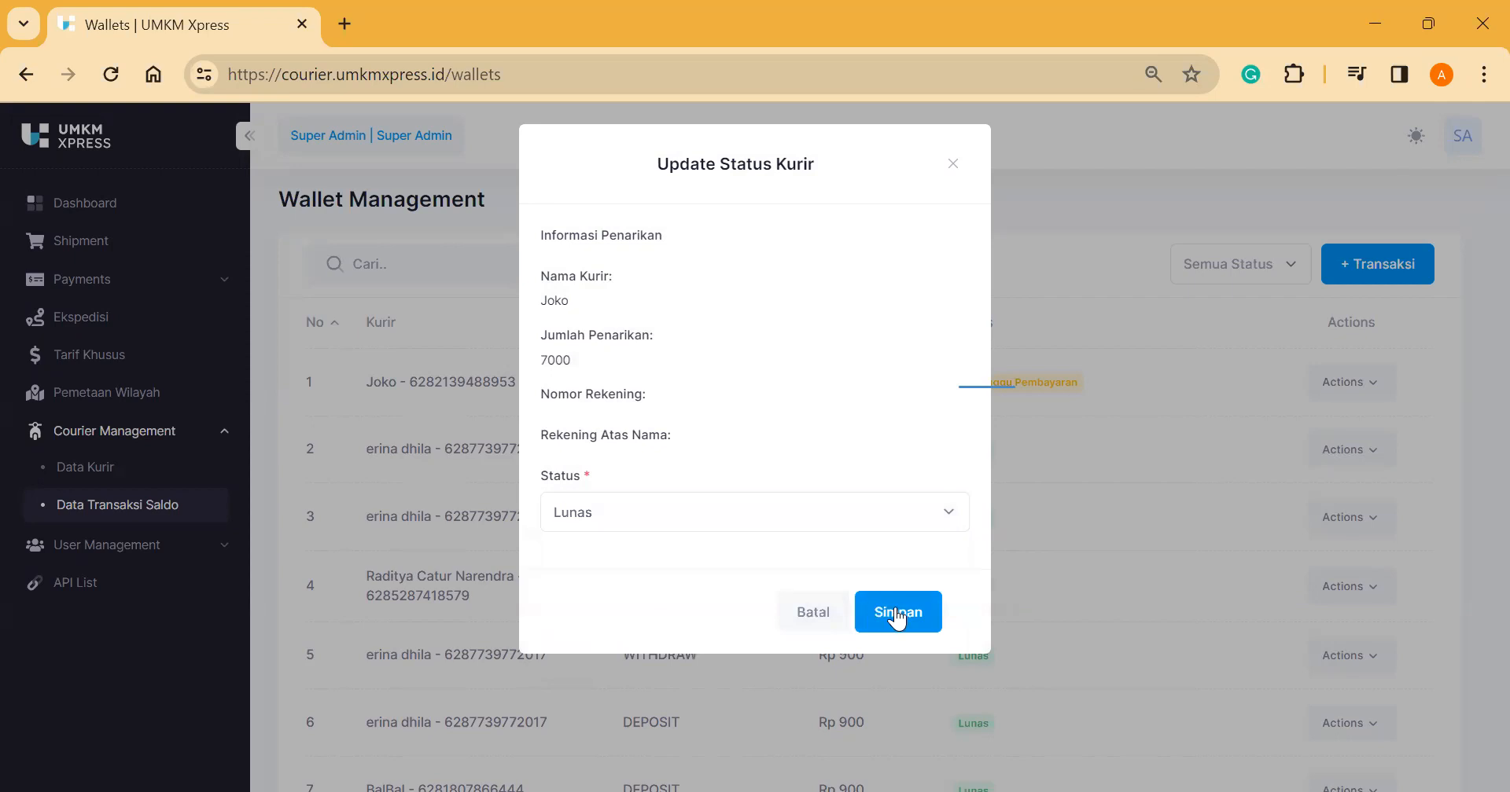
scroll(896, 443, "down", 2)
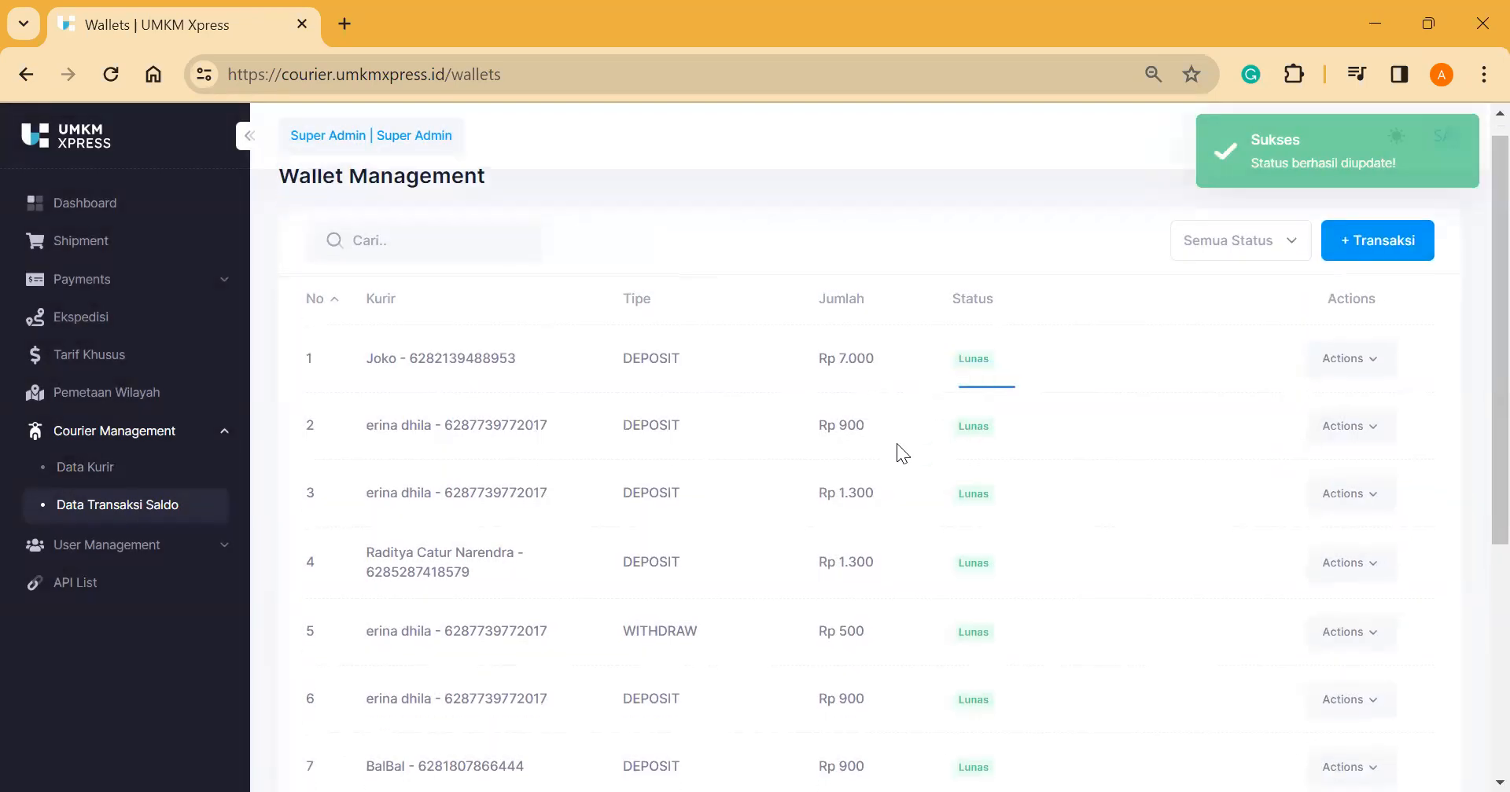
Step: Expand User Management, scroll through the User list, then go to Pengirim
left_click(177, 552)
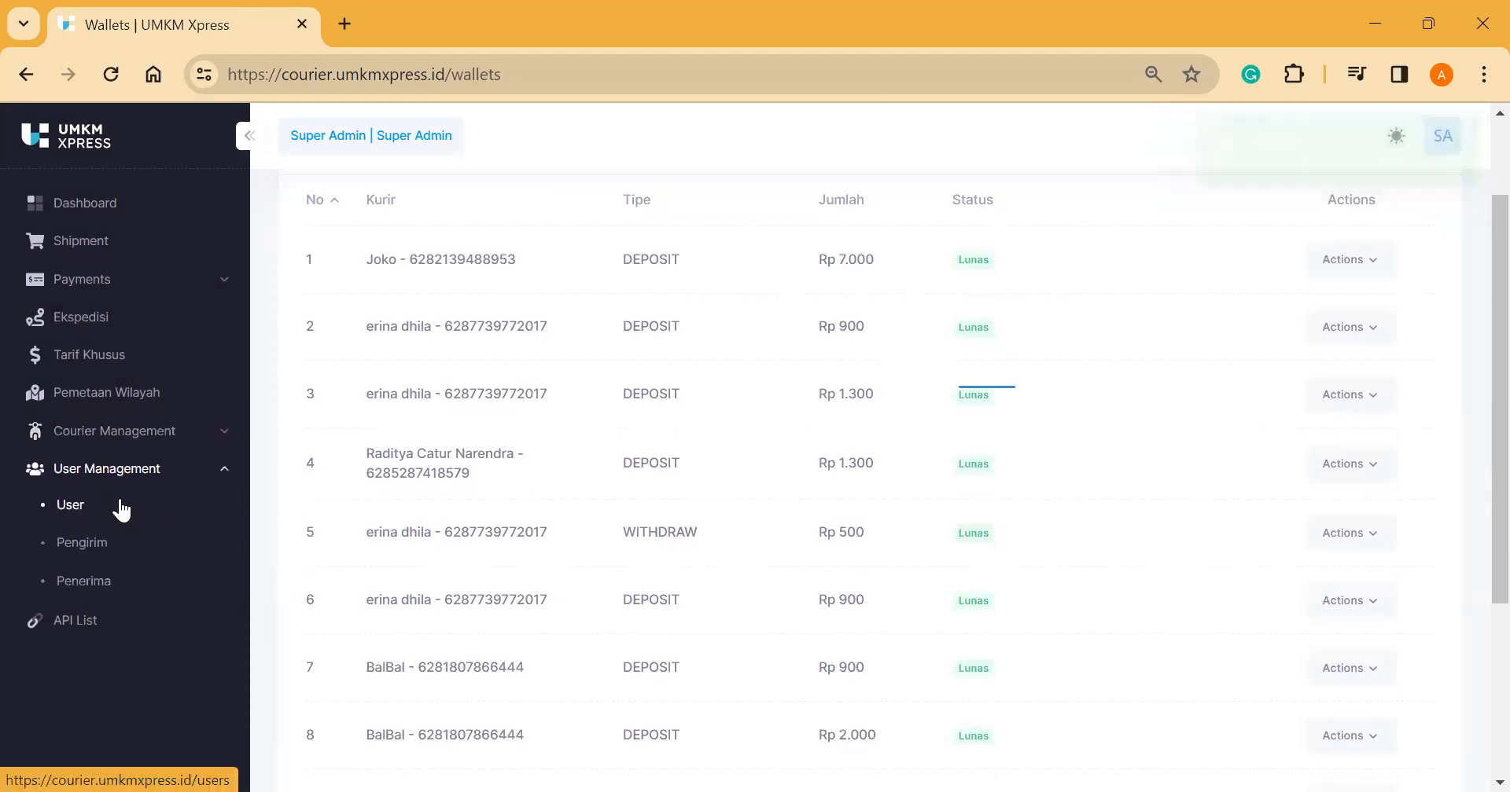
left_click(120, 503)
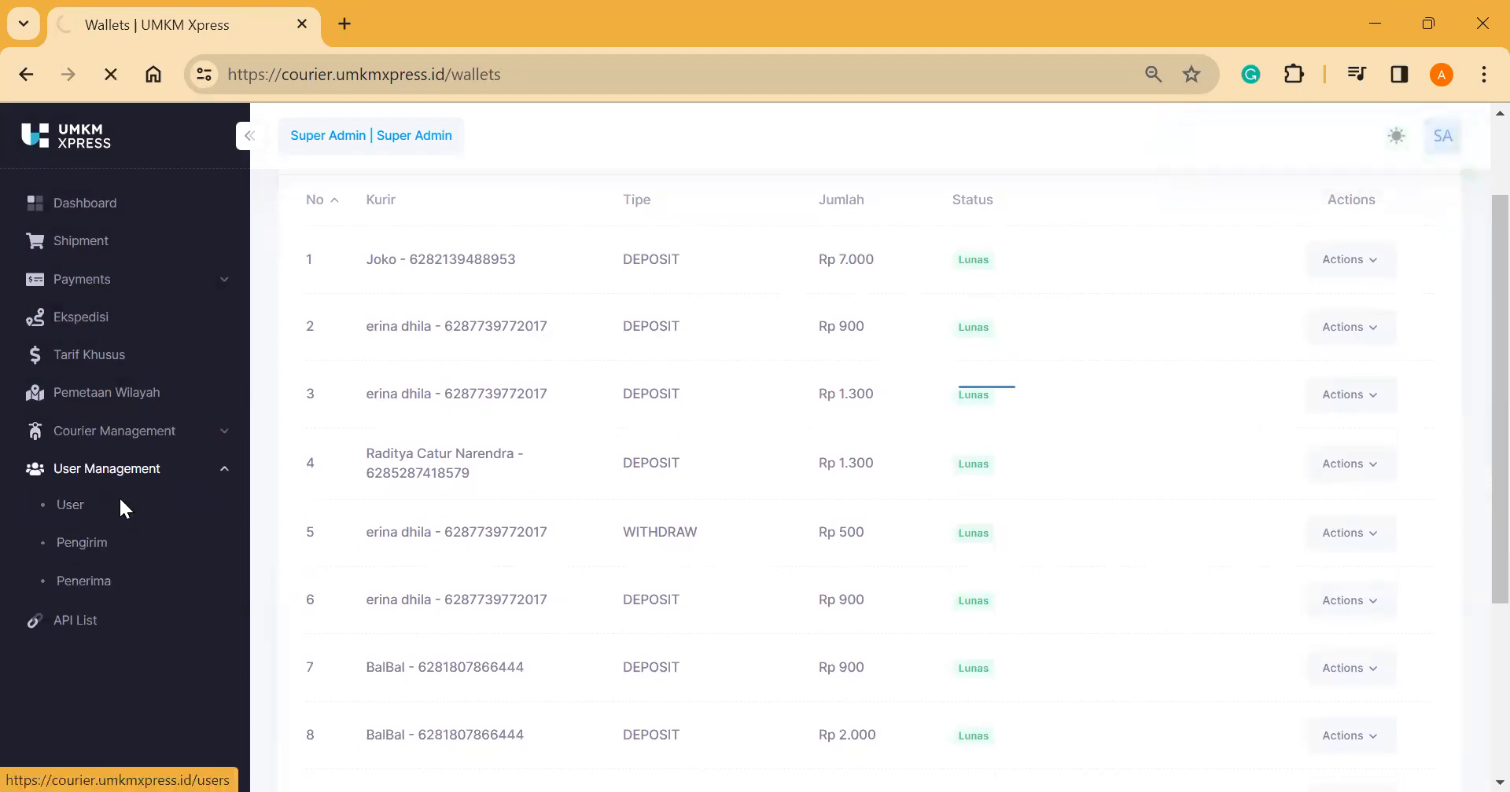
scroll(442, 657, "down", 1)
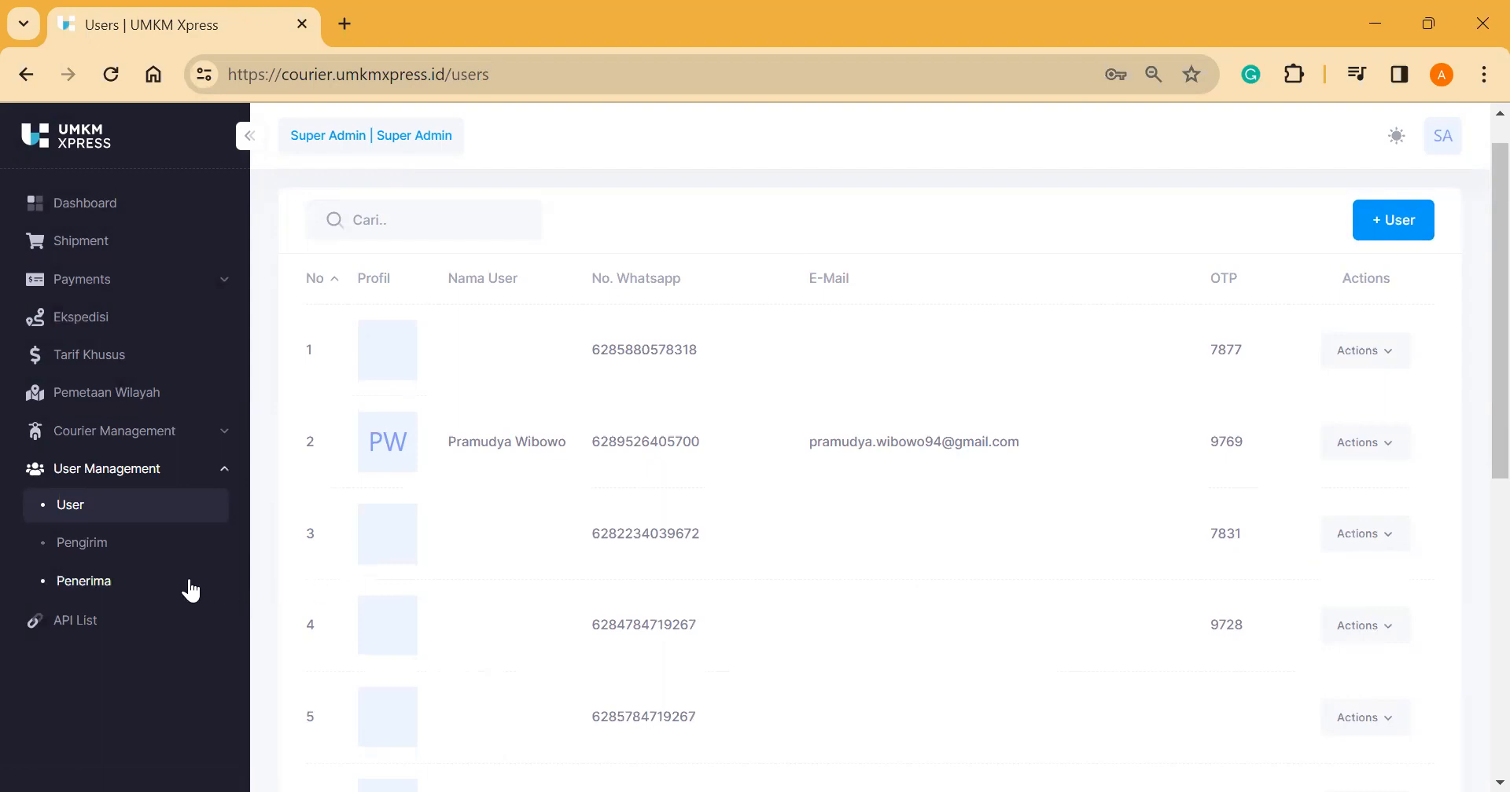
left_click(144, 544)
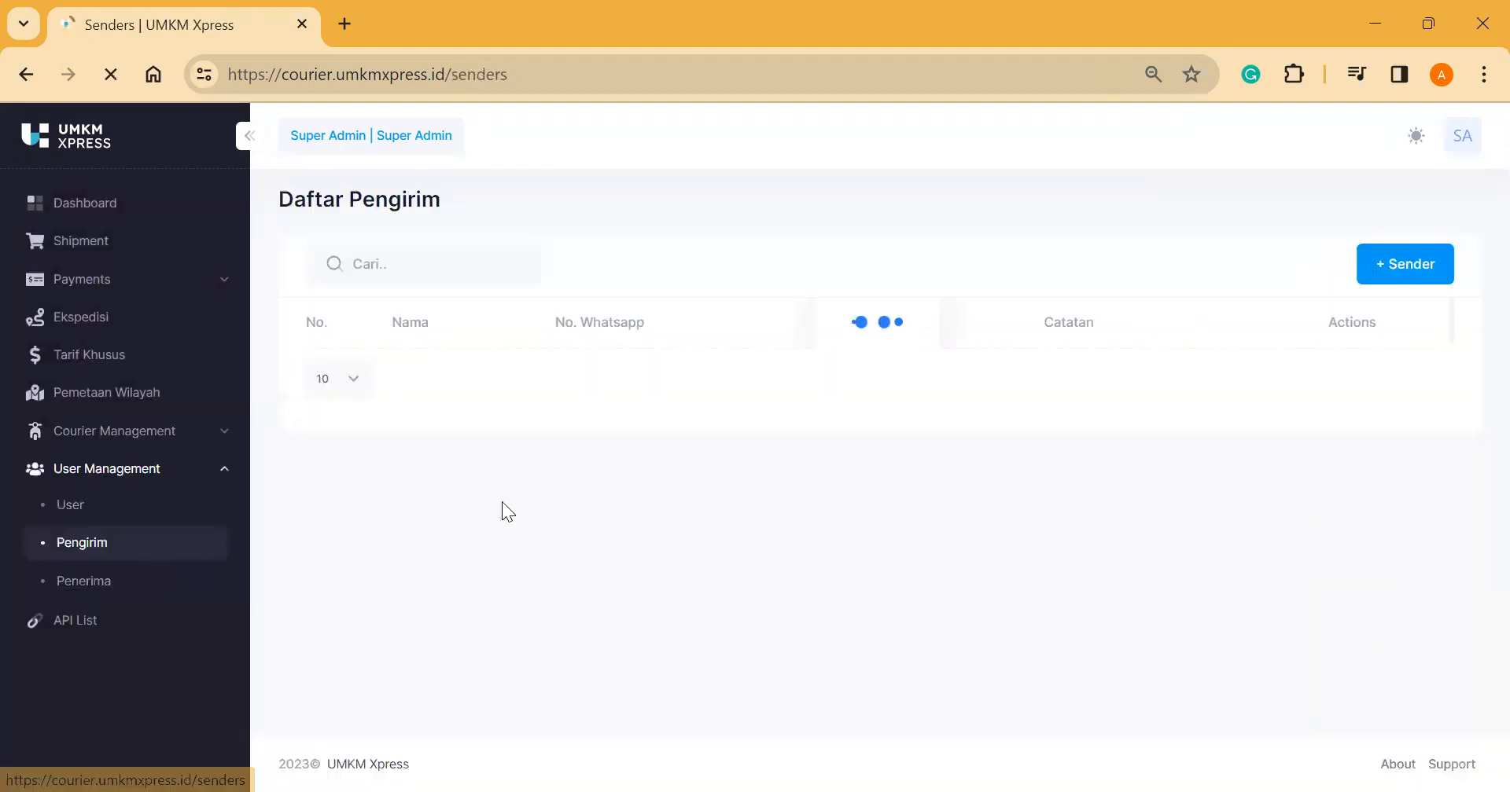
Step: Scroll through the Daftar Pengirim senders table, then switch to the Penerima list
scroll(501, 502, "down", 1)
scroll(504, 503, "down", 7)
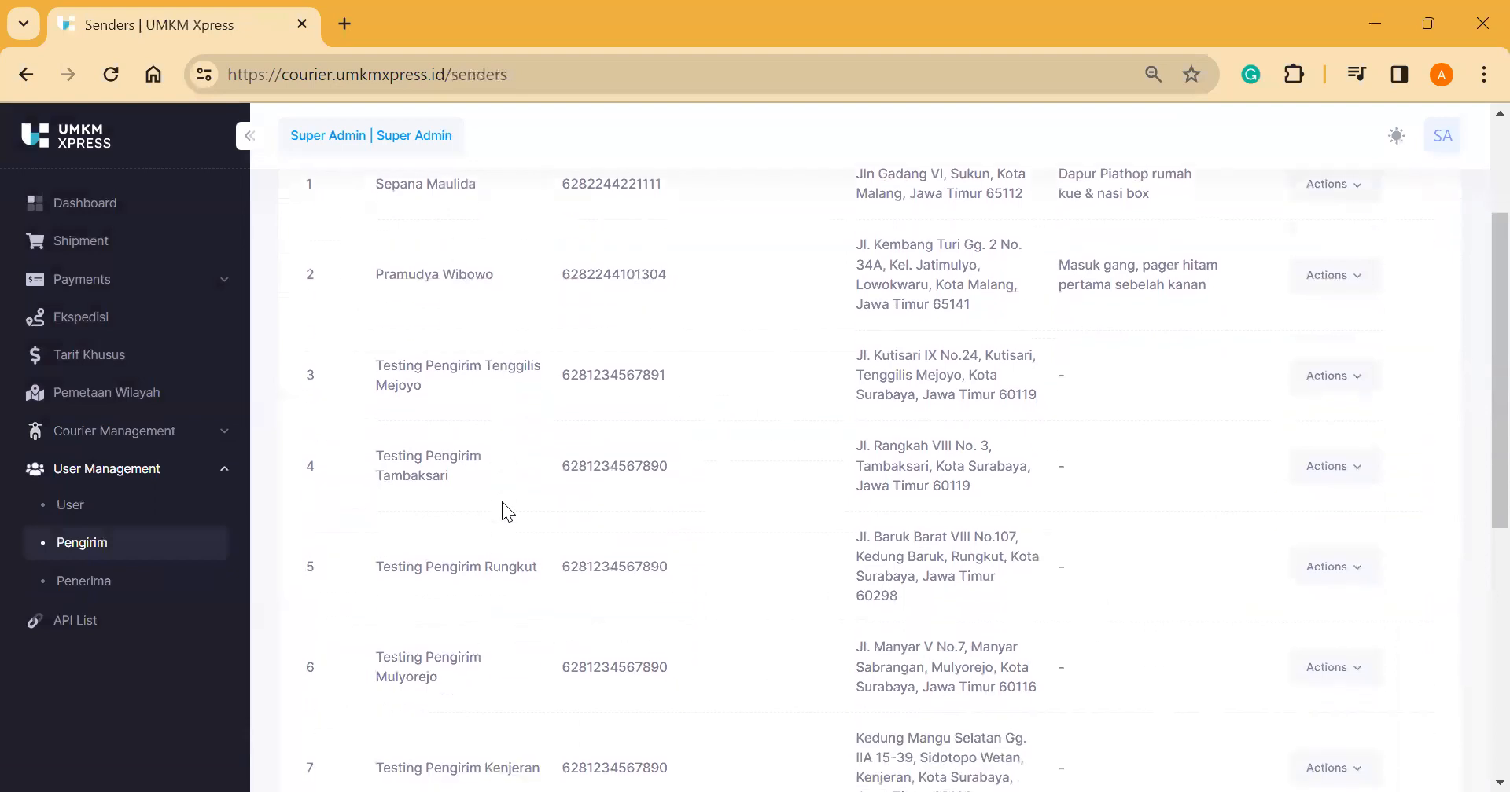
scroll(502, 503, "up", 9)
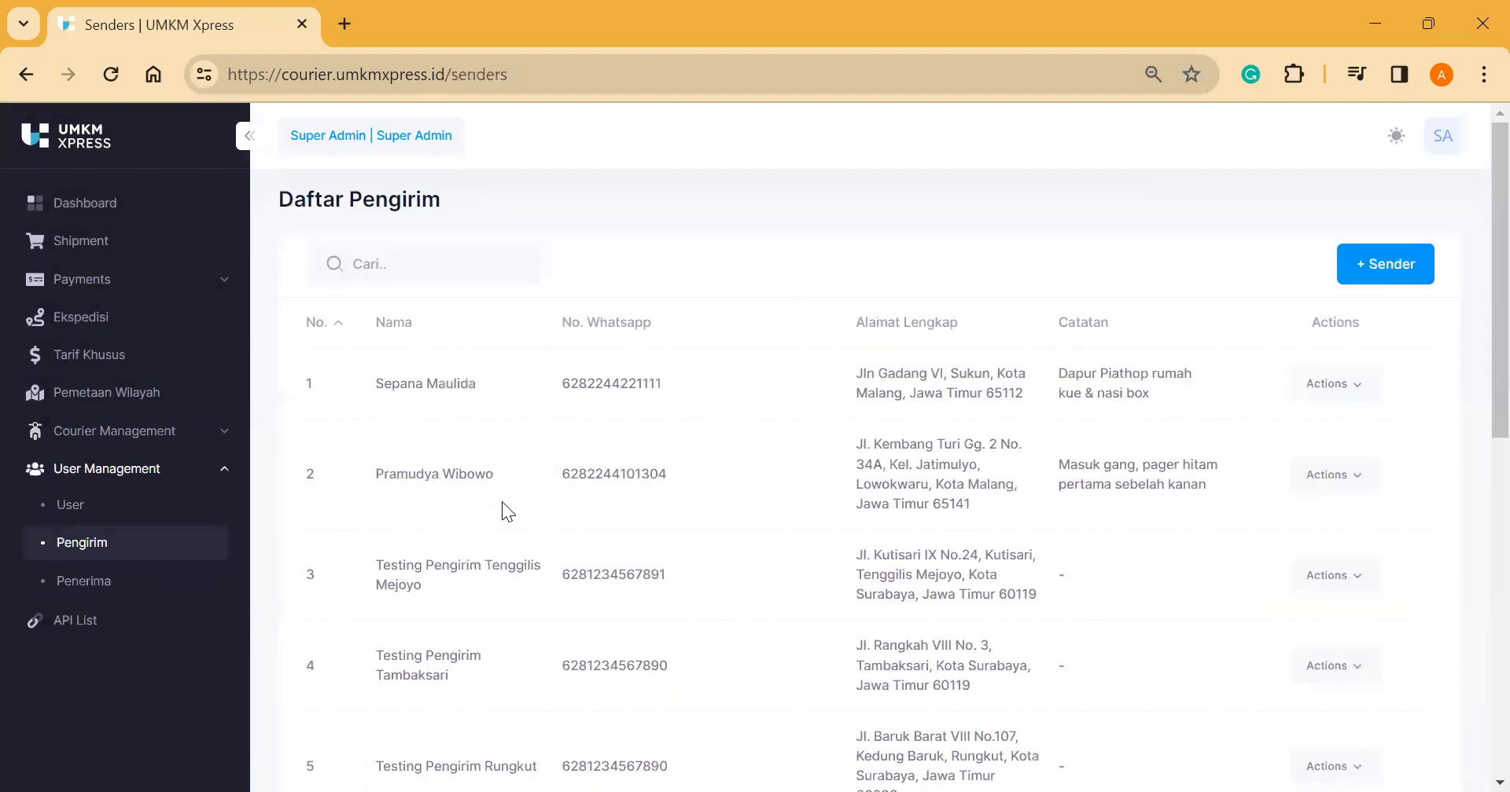
scroll(502, 503, "down", 6)
scroll(483, 388, "up", 6)
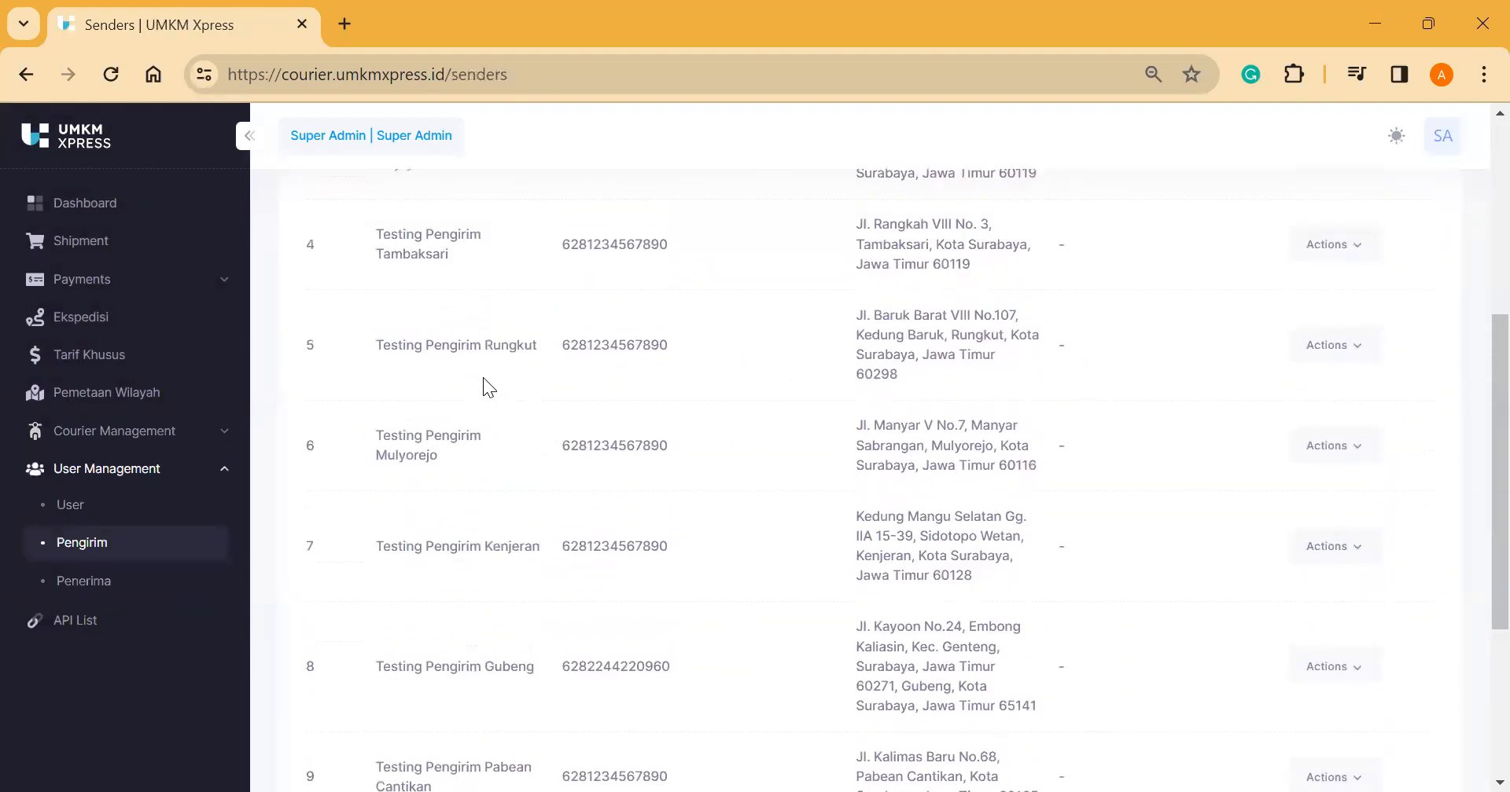
left_click(123, 598)
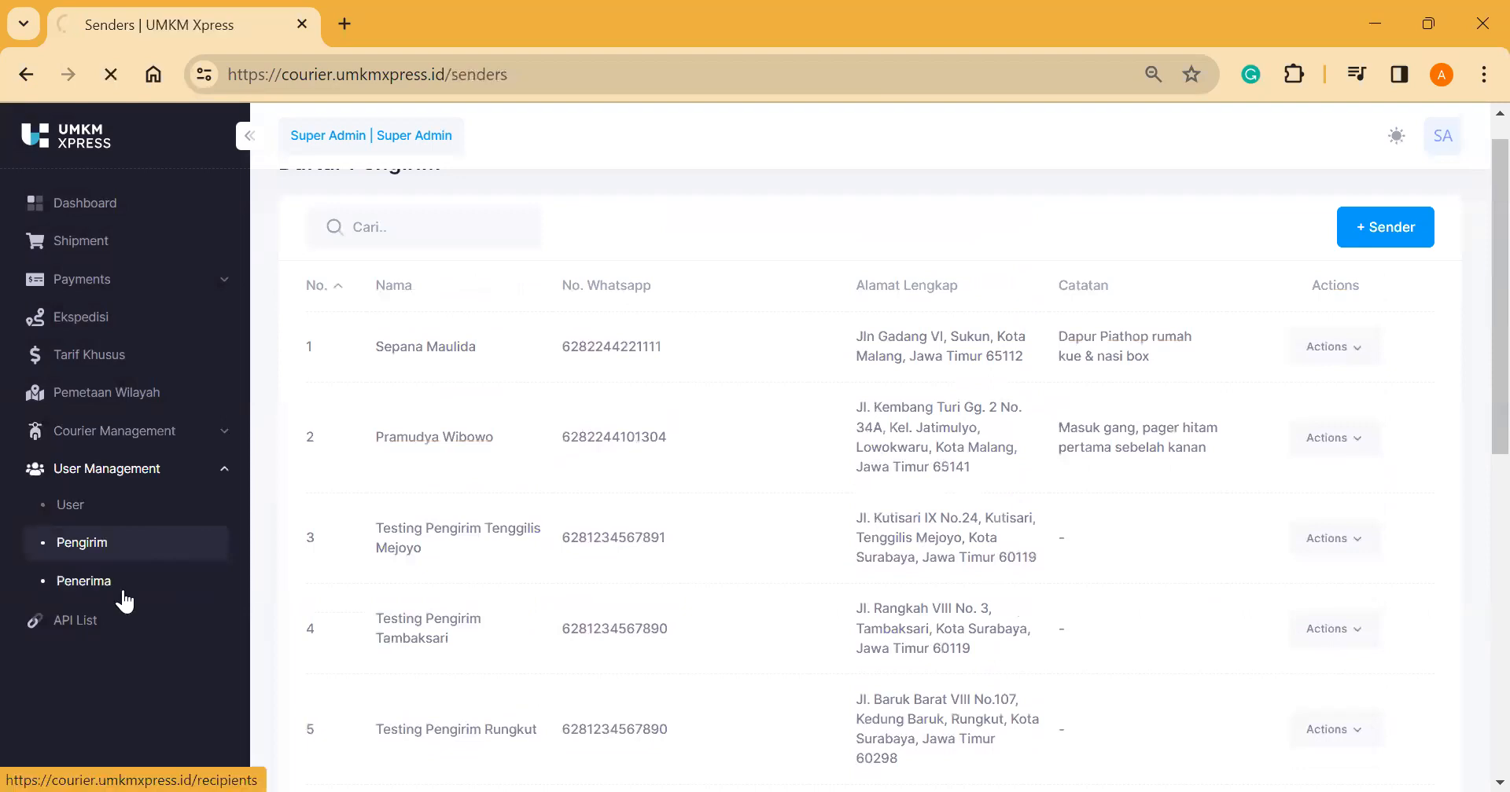